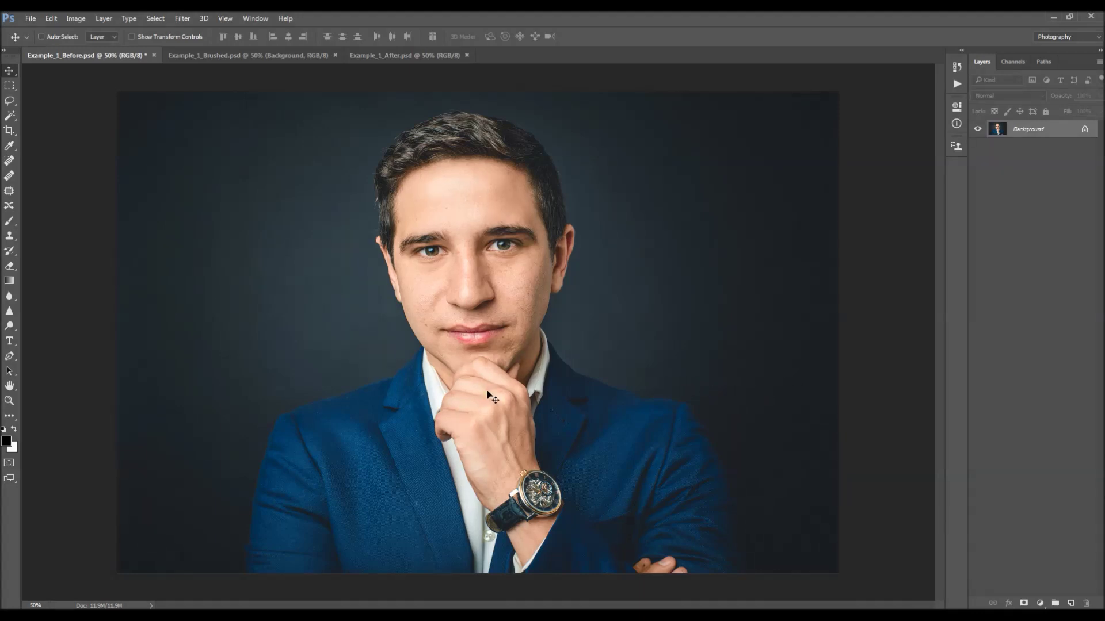
Step: Review the Example_1_Brushed.psd and Example_1_After.psd documents and close both
left_click(240, 56)
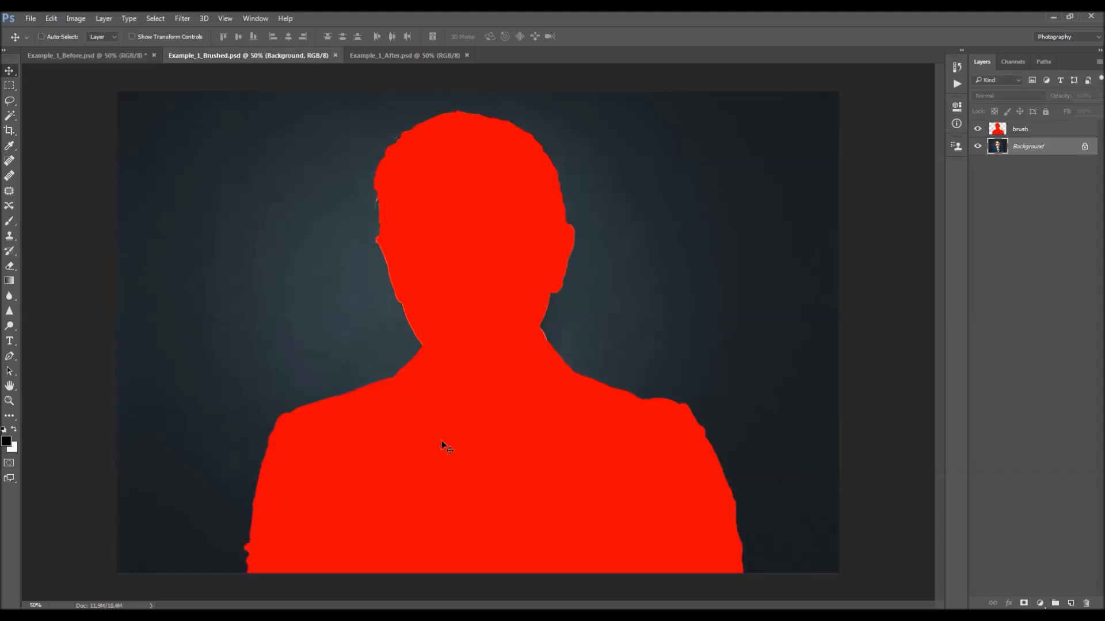
left_click(419, 53)
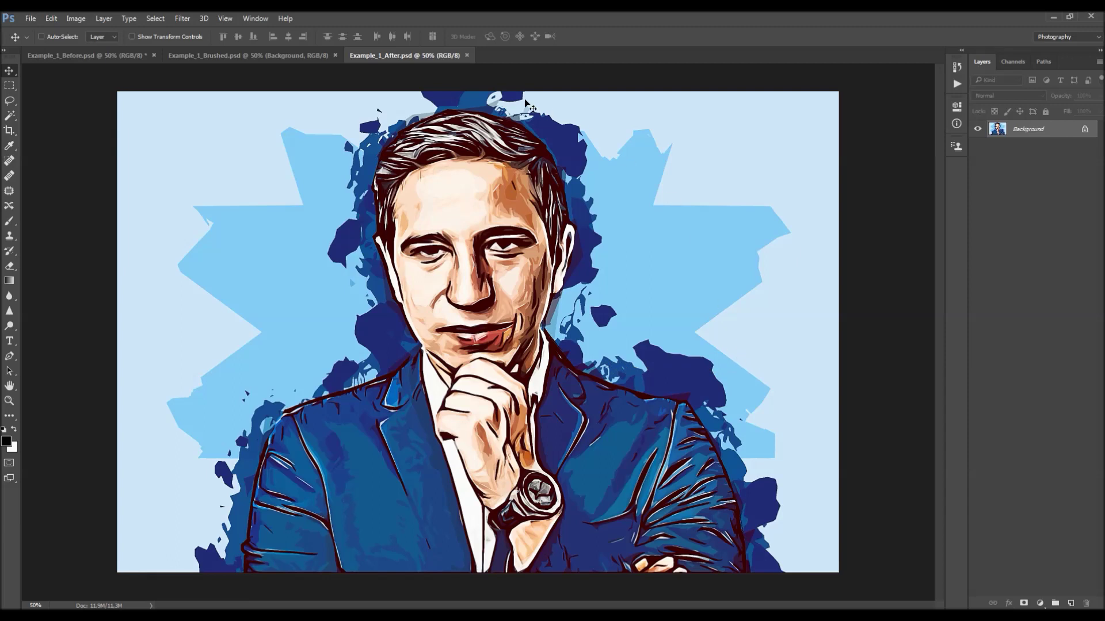
left_click(467, 55)
left_click(336, 55)
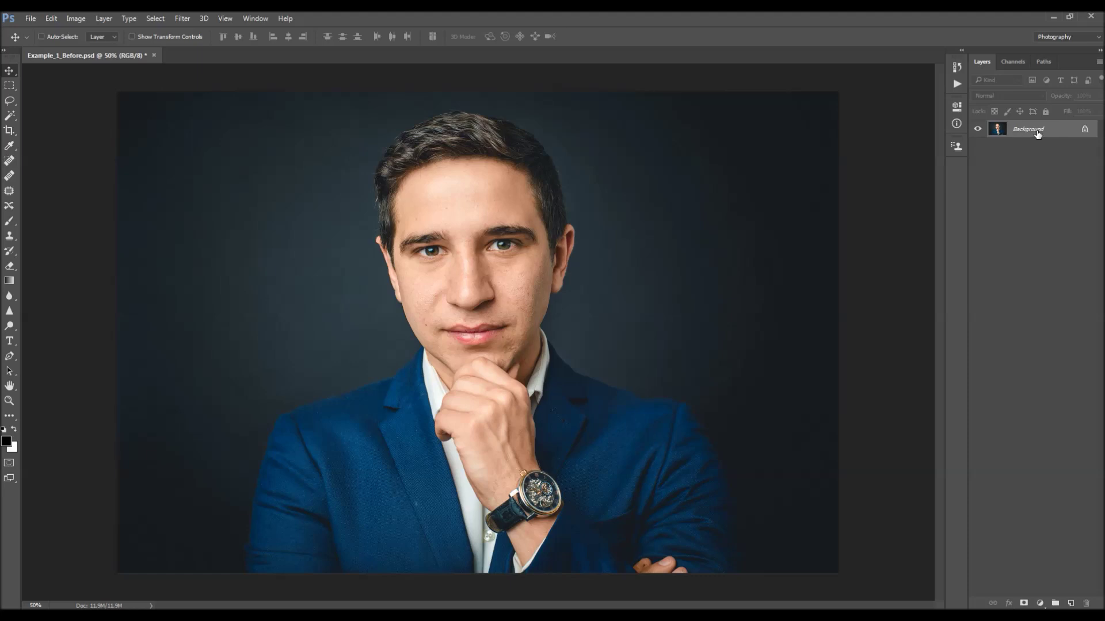
Step: Convert the locked Background layer of Example_1_Before.psd to a regular layer and back to a Background layer
double_click(1082, 131)
key("Return")
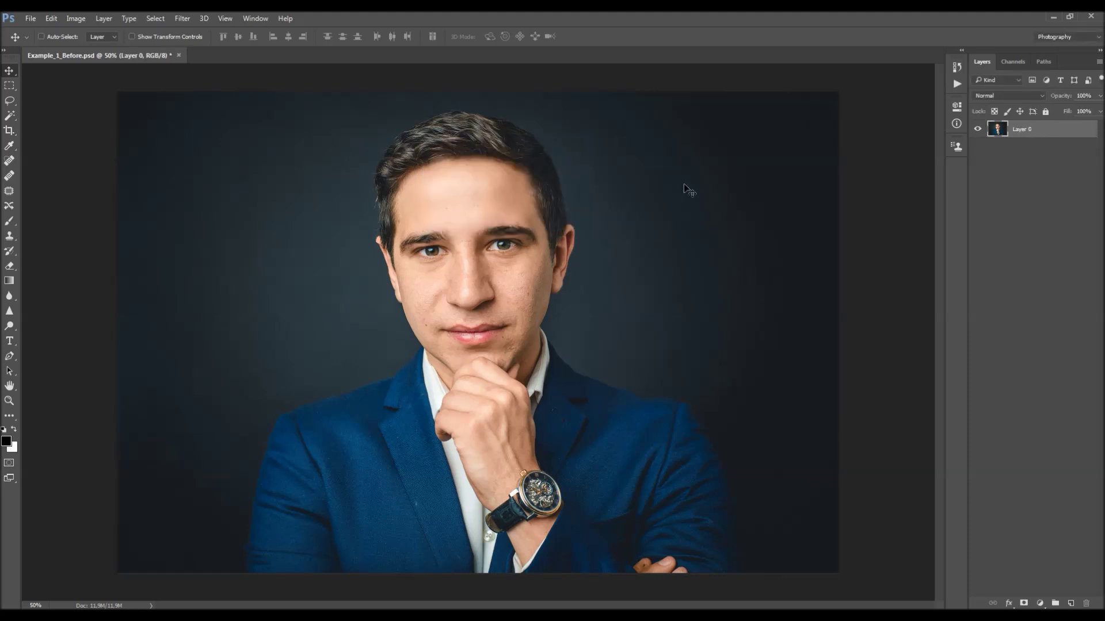
left_click(101, 22)
mouse_move(105, 33)
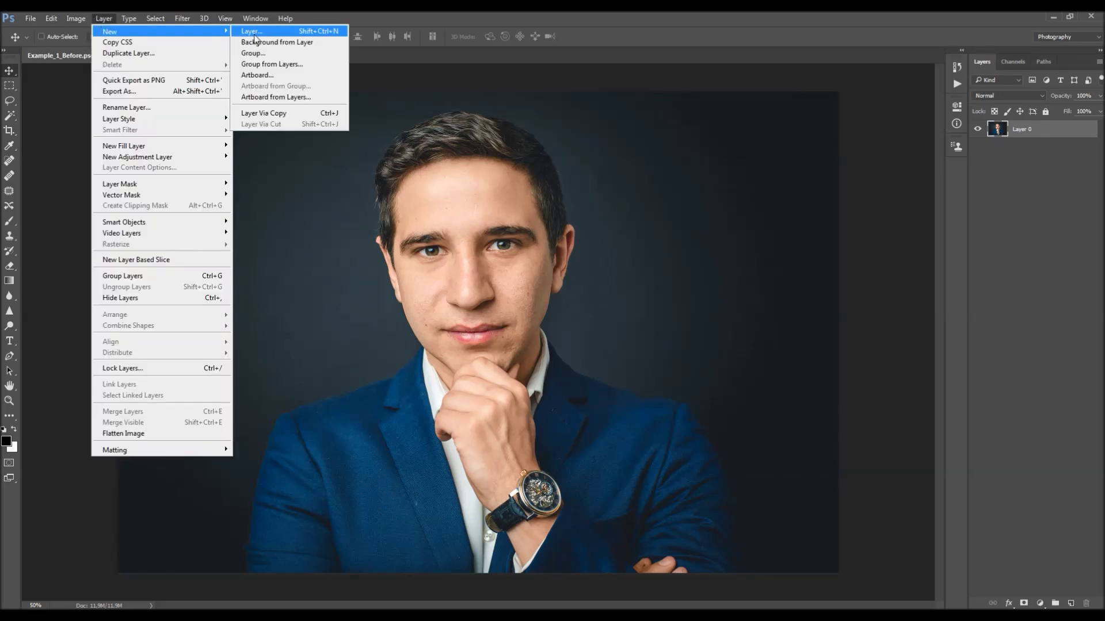
left_click(317, 44)
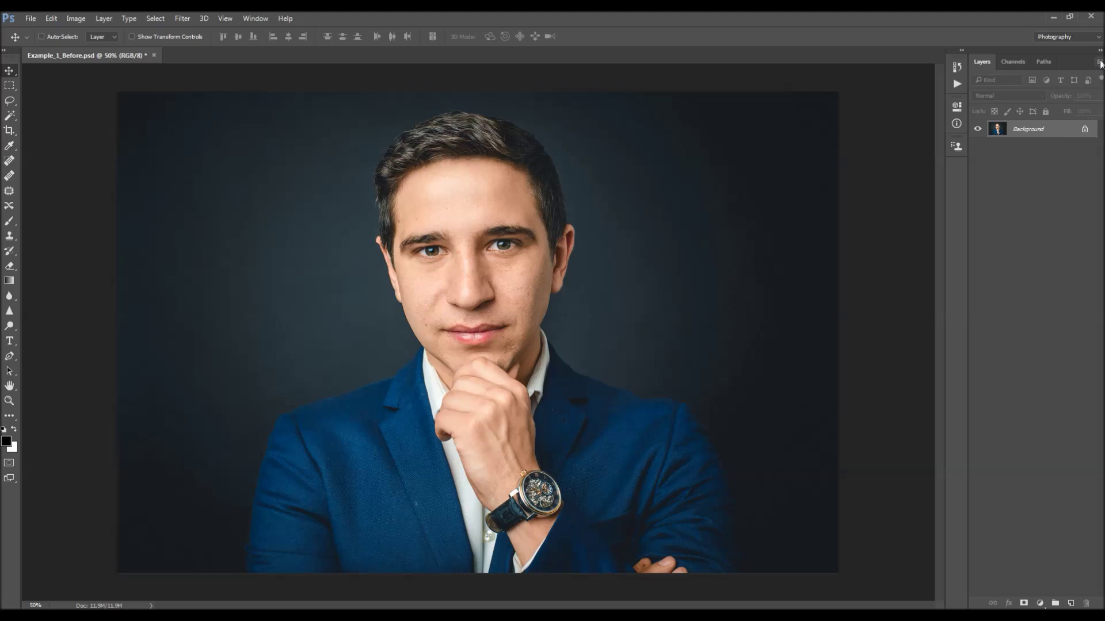
Step: Check the layer display options for default masks on fill layers, expanded new effects and "copy" naming
left_click(1099, 62)
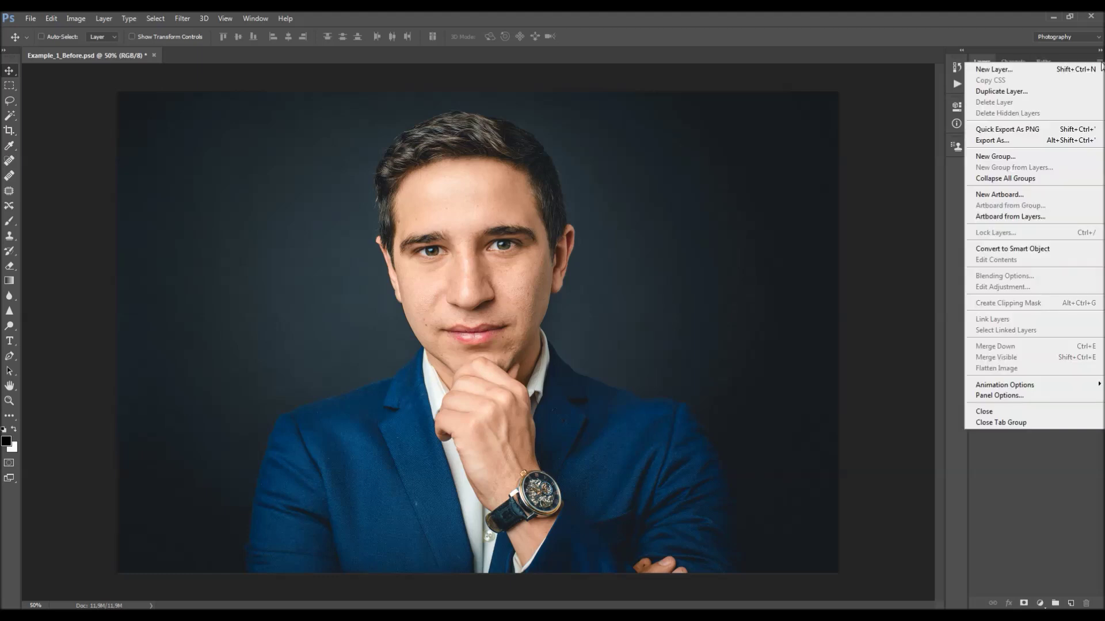
left_click(1022, 396)
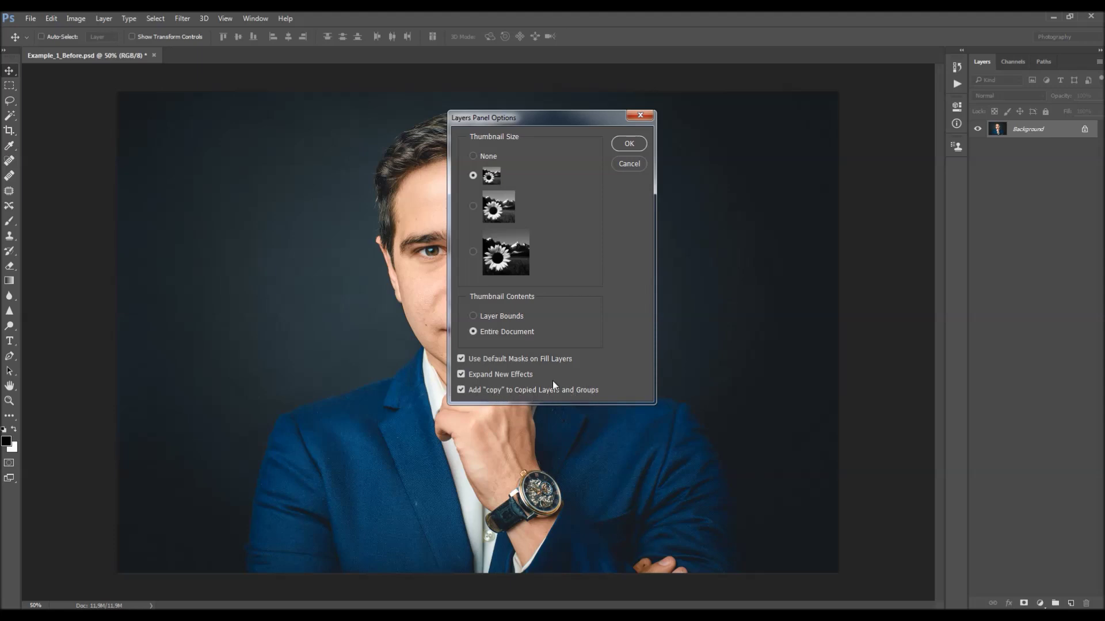
left_click(647, 121)
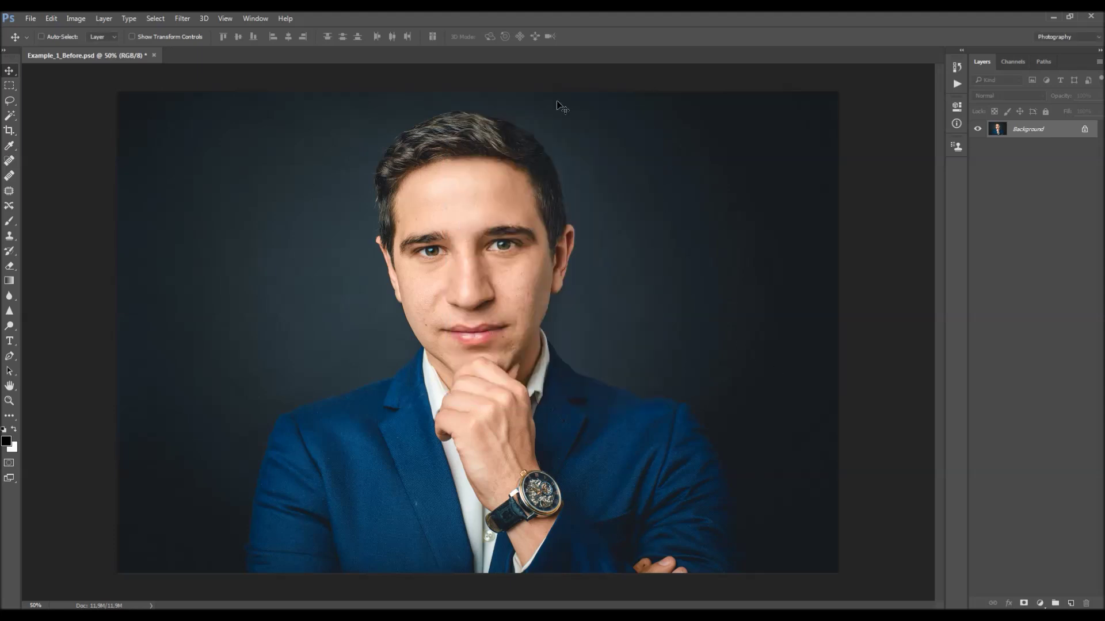
Step: Check the photo's color mode, bit depth, pixel dimensions and resolution
left_click(75, 19)
mouse_move(144, 31)
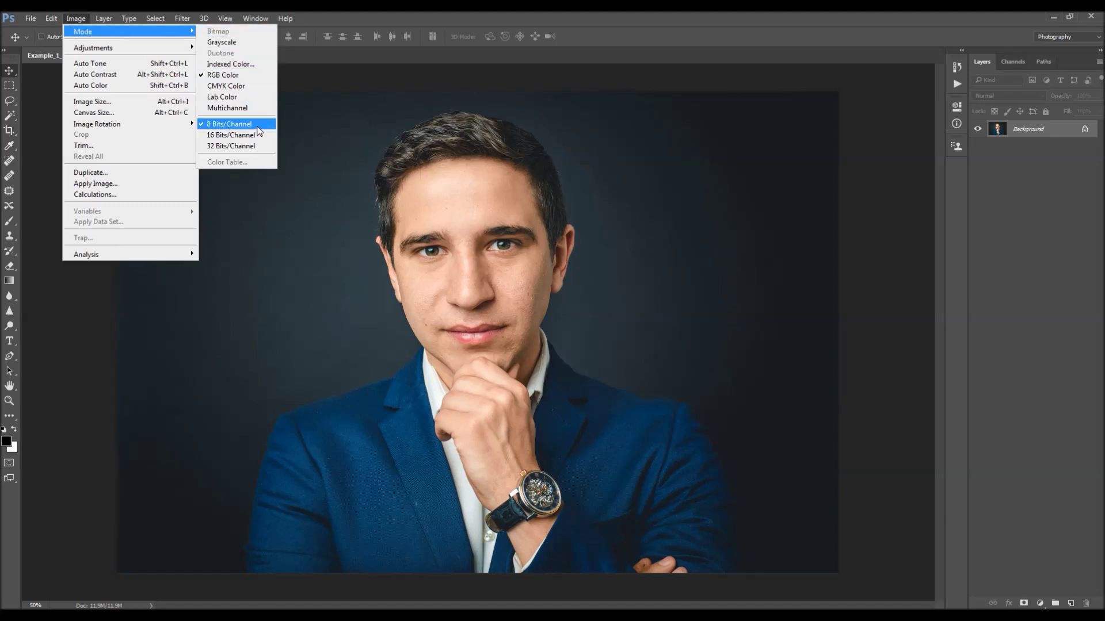
left_click(110, 104)
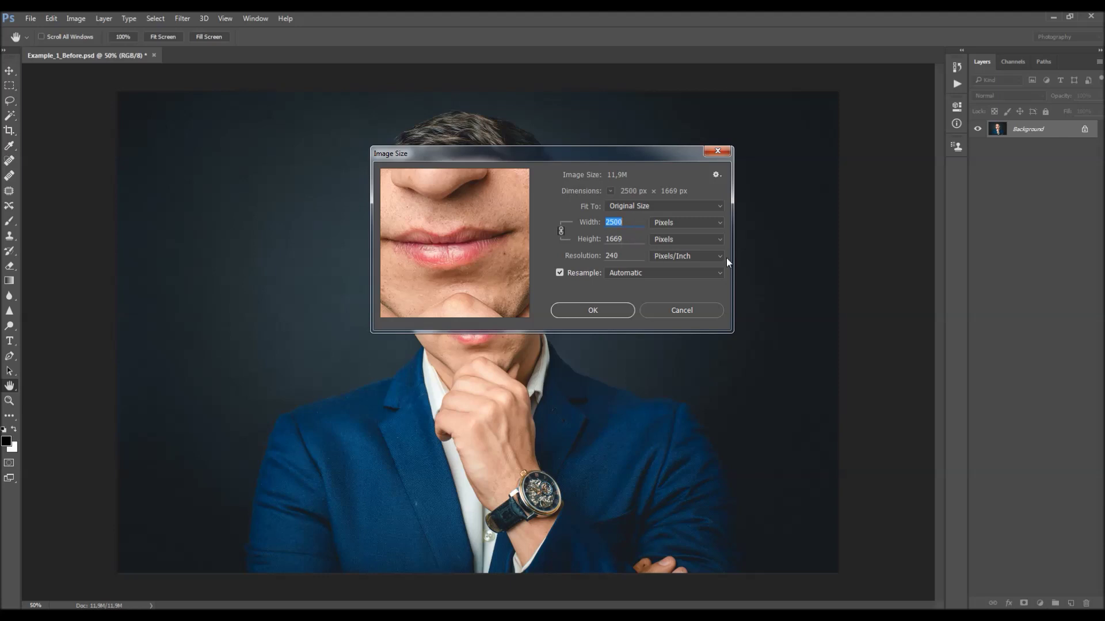
left_click(717, 152)
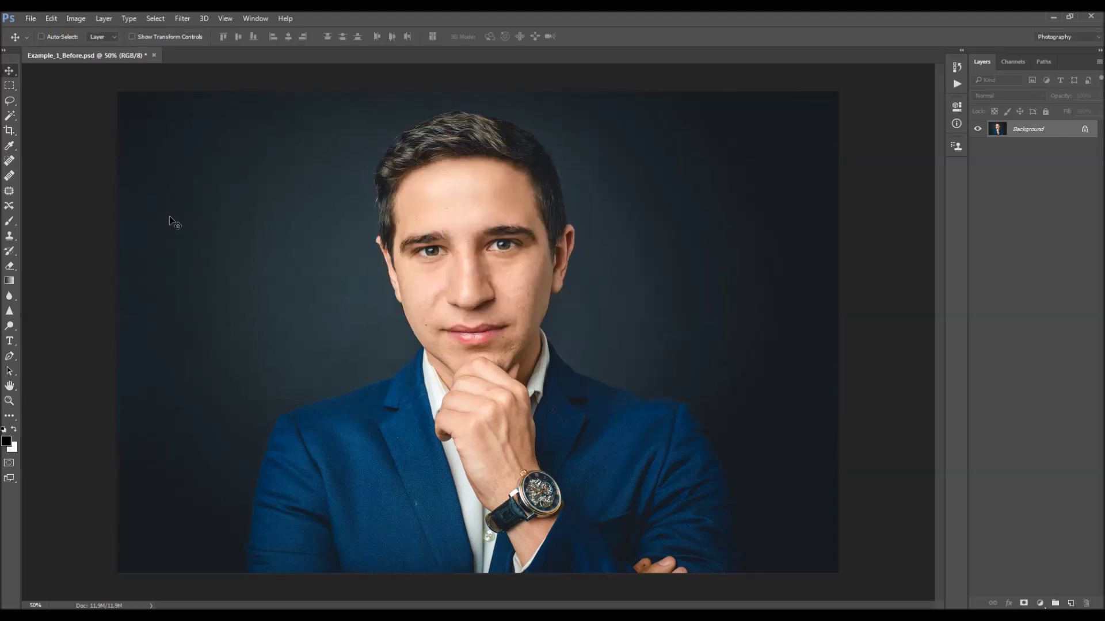
Step: Load the Vexel action set from the "CC 2015.5, CC 2017, CC 2018+" folder and select its Vexel action
left_click(255, 18)
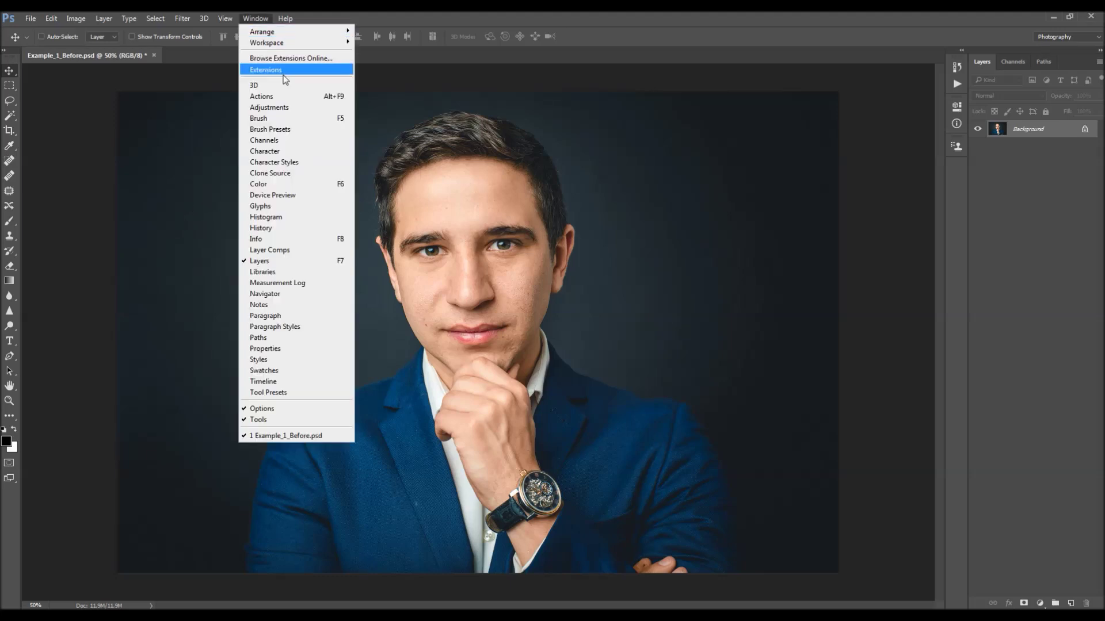
left_click(282, 97)
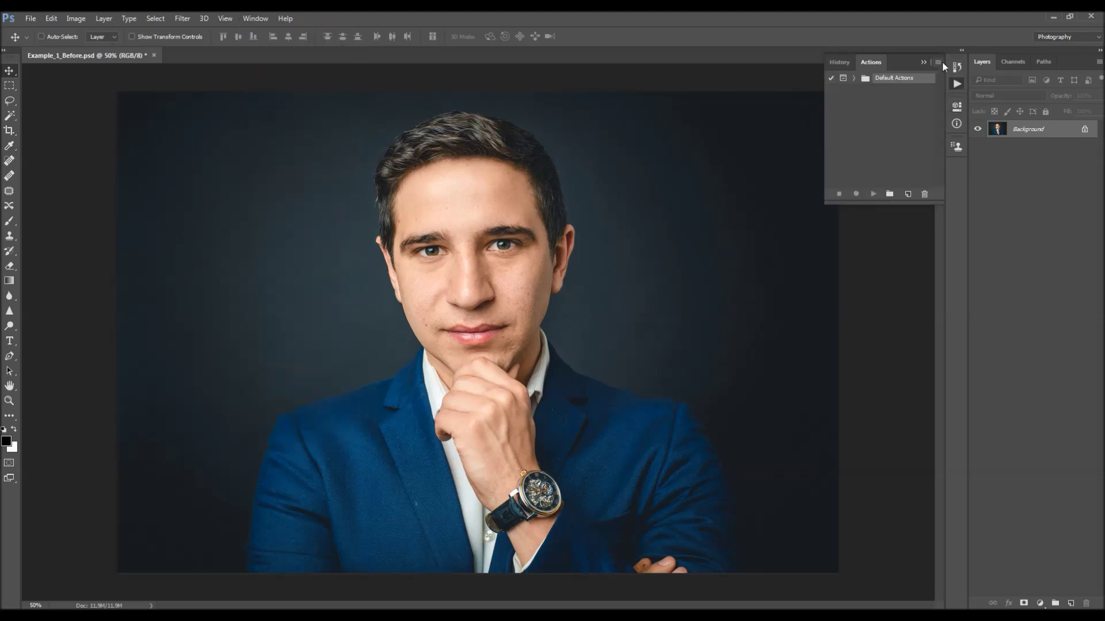
left_click(938, 62)
left_click(984, 274)
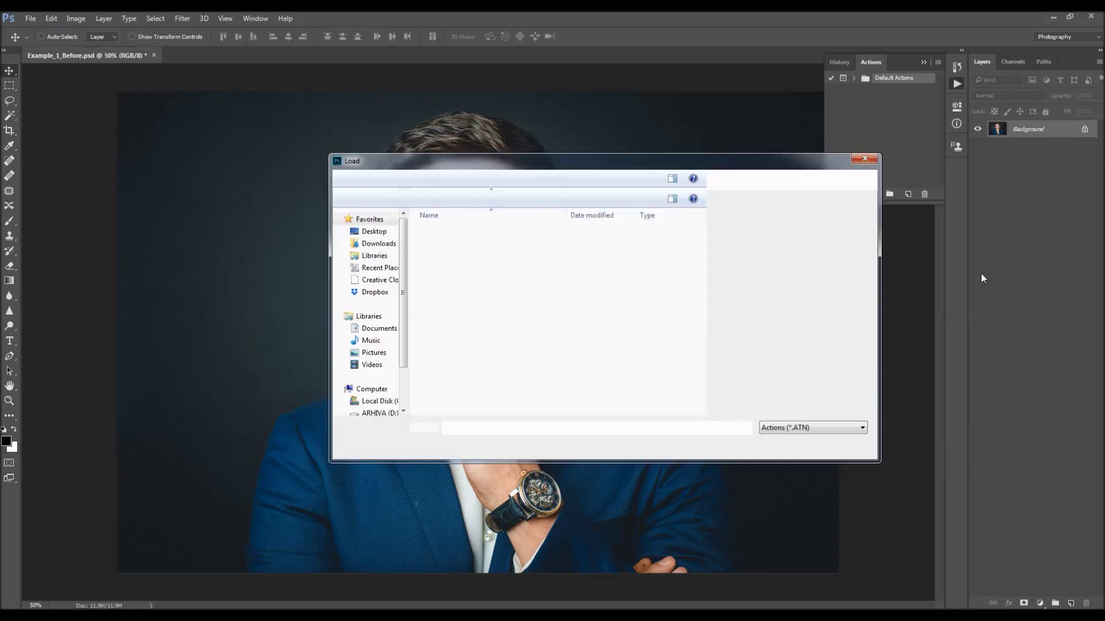
left_click(433, 179)
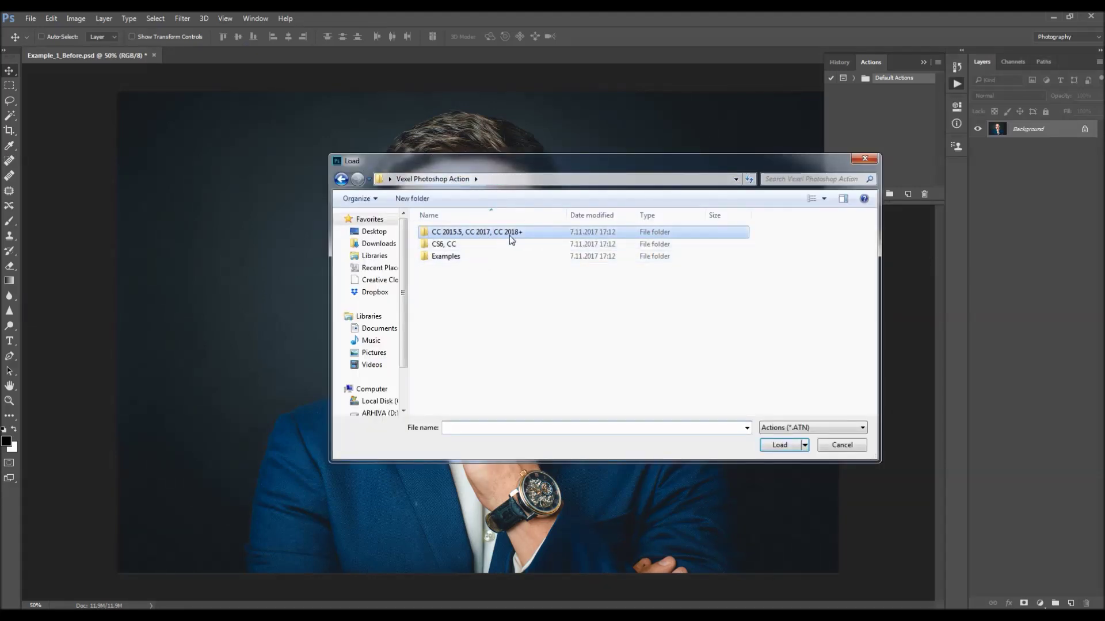
double_click(498, 230)
left_click(467, 233)
left_click(782, 446)
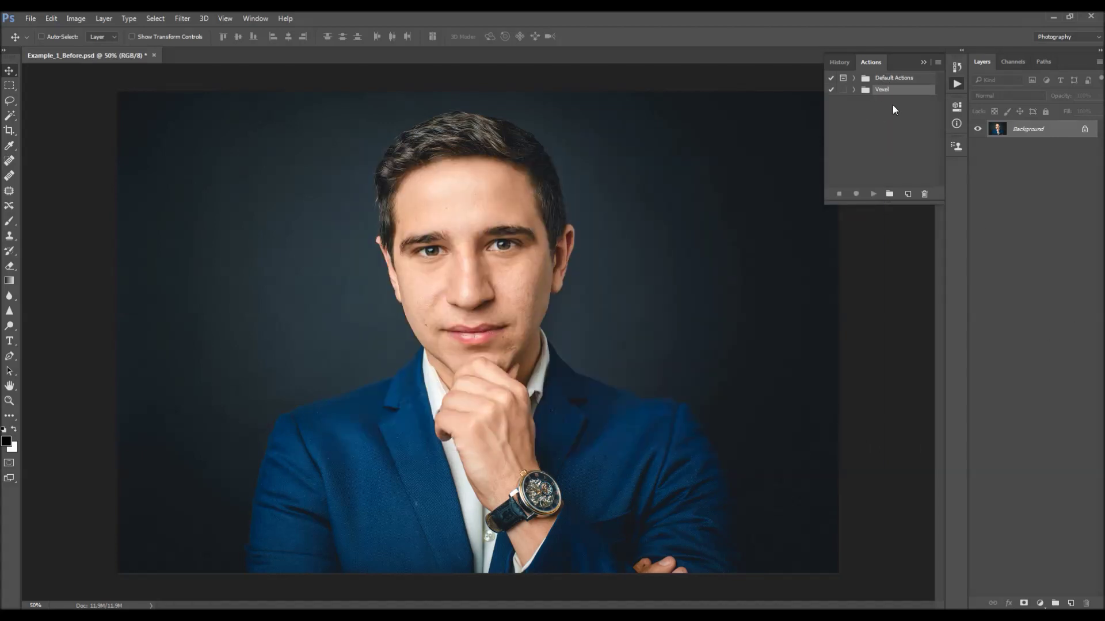
left_click(855, 90)
left_click(879, 103)
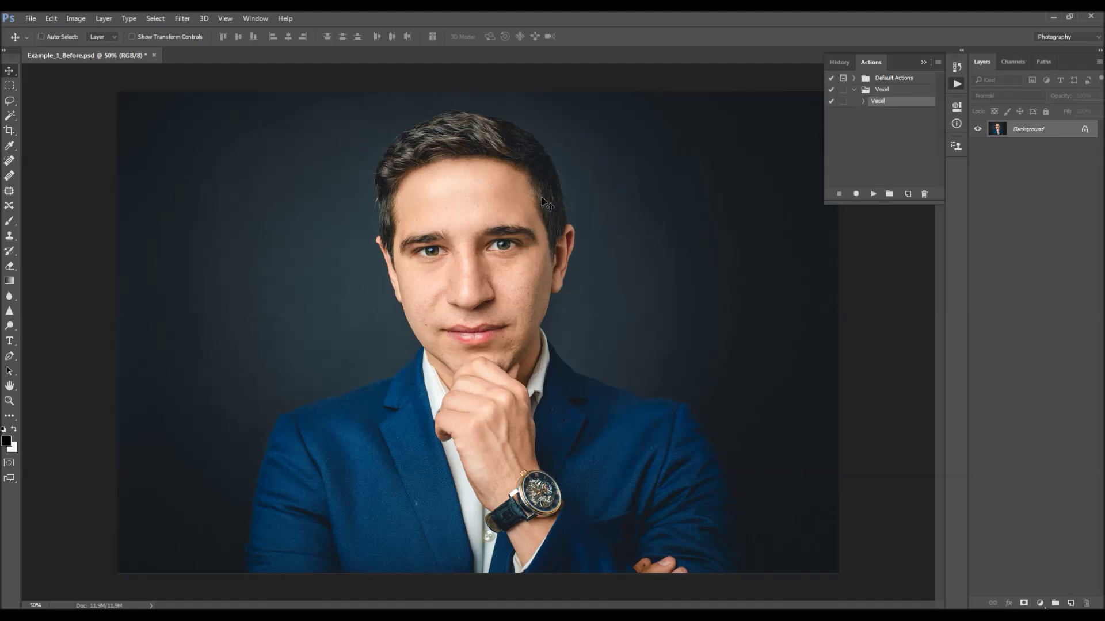
Step: Create a new layer named "brush" above the Background layer in Example_1_Before.psd
left_click(105, 19)
mouse_move(107, 33)
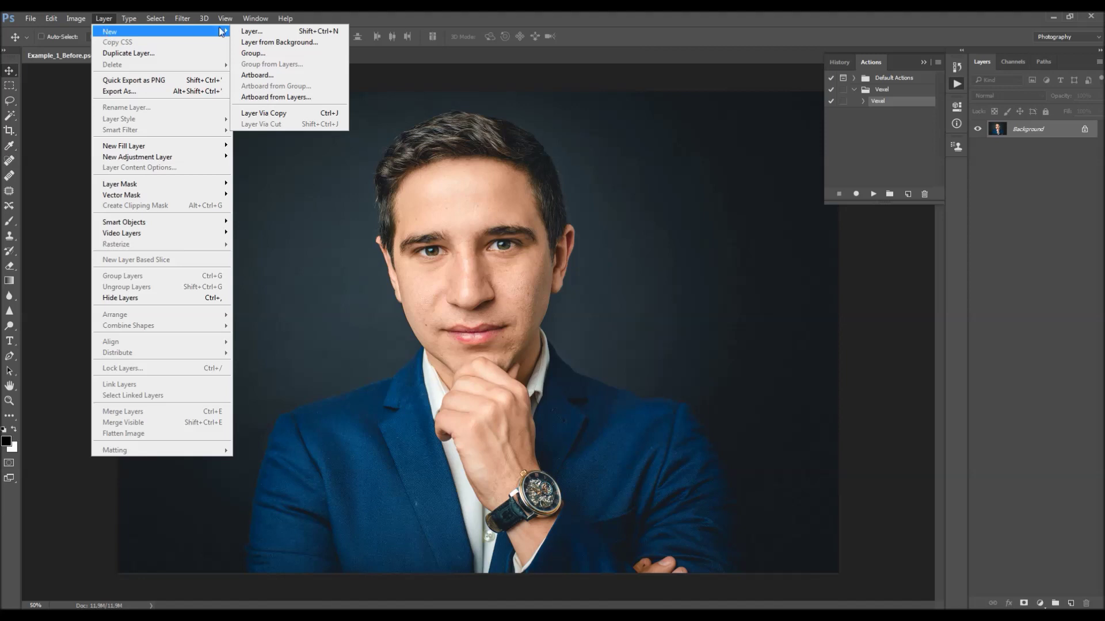
left_click(258, 32)
type("brush")
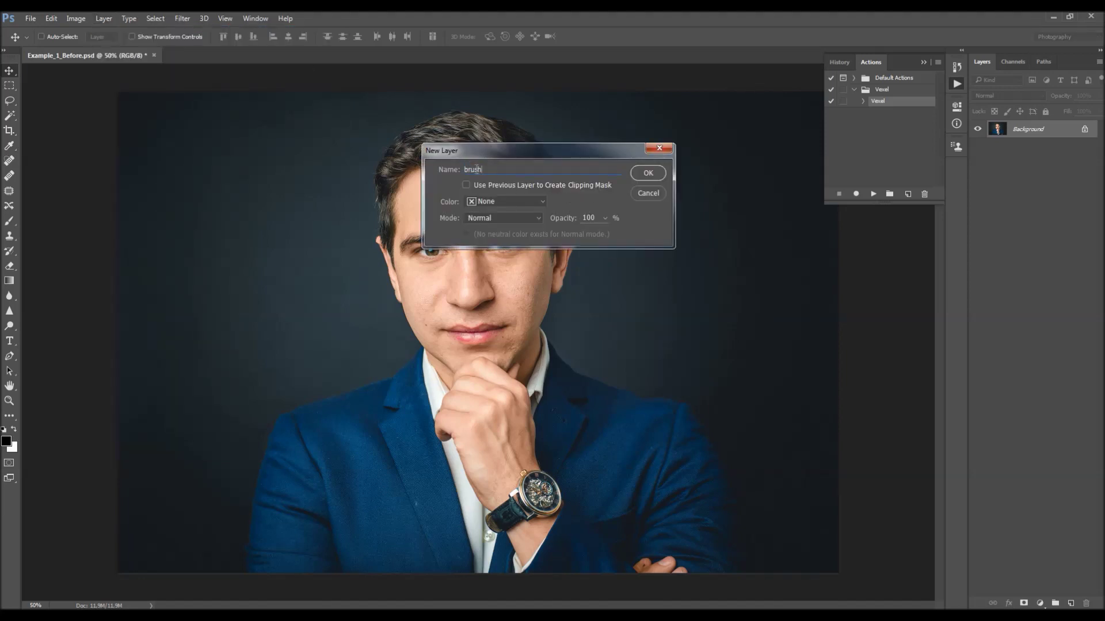
left_click_drag(490, 171, 382, 172)
left_click(648, 173)
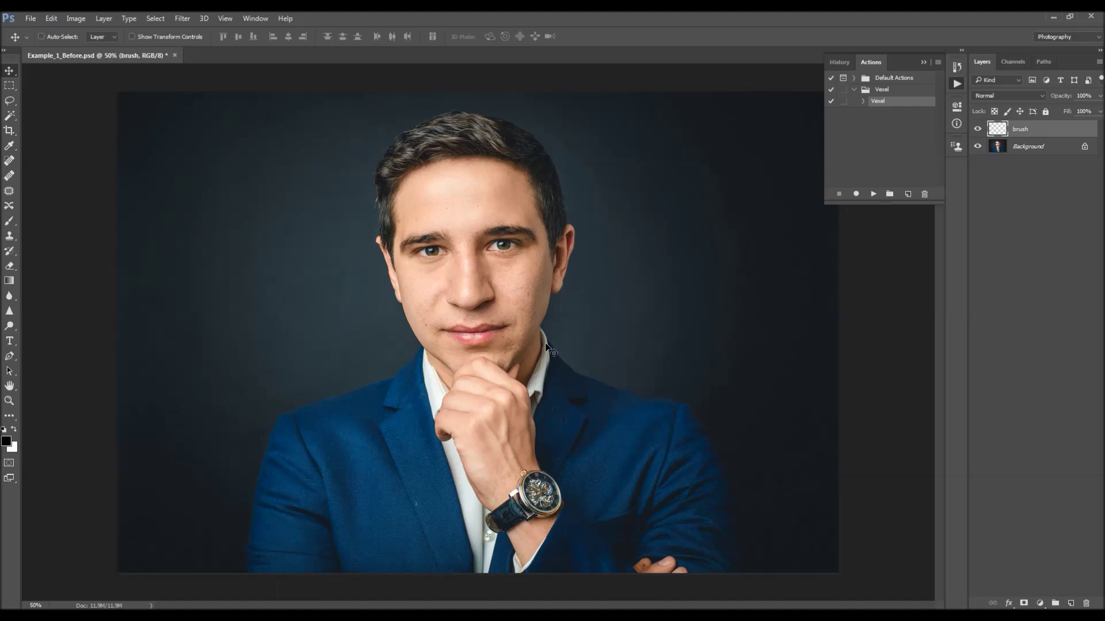
Step: Set up the Brush tool with bright red ff1717 as foreground color and a hard round brush at 100% hardness
key("b")
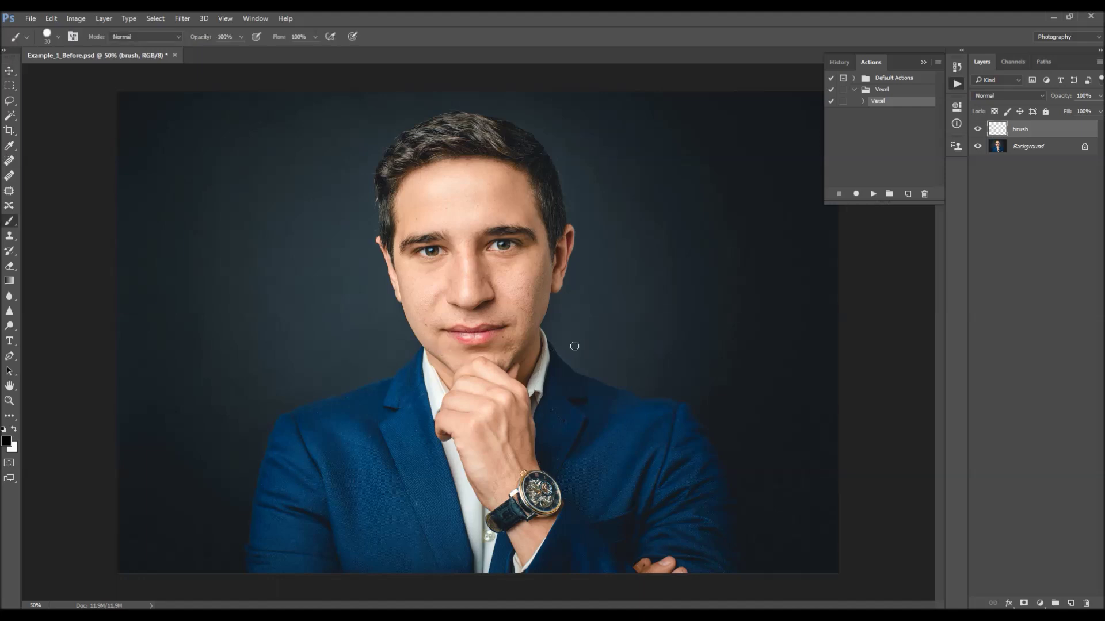
left_click(8, 439)
left_click_drag(671, 272, 804, 161)
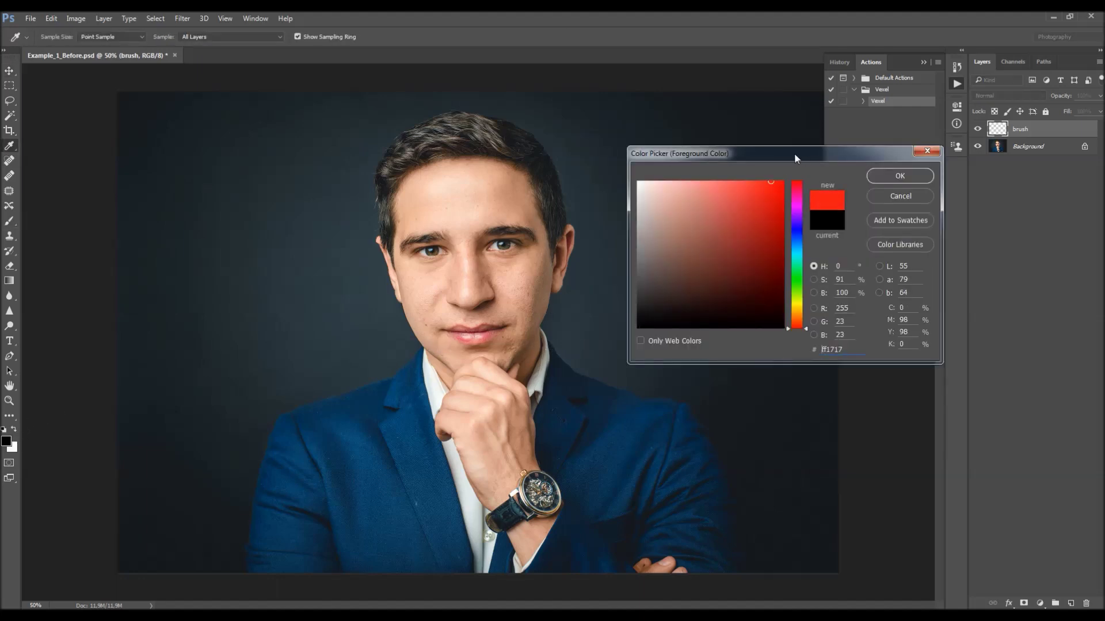
left_click(905, 175)
right_click(489, 322)
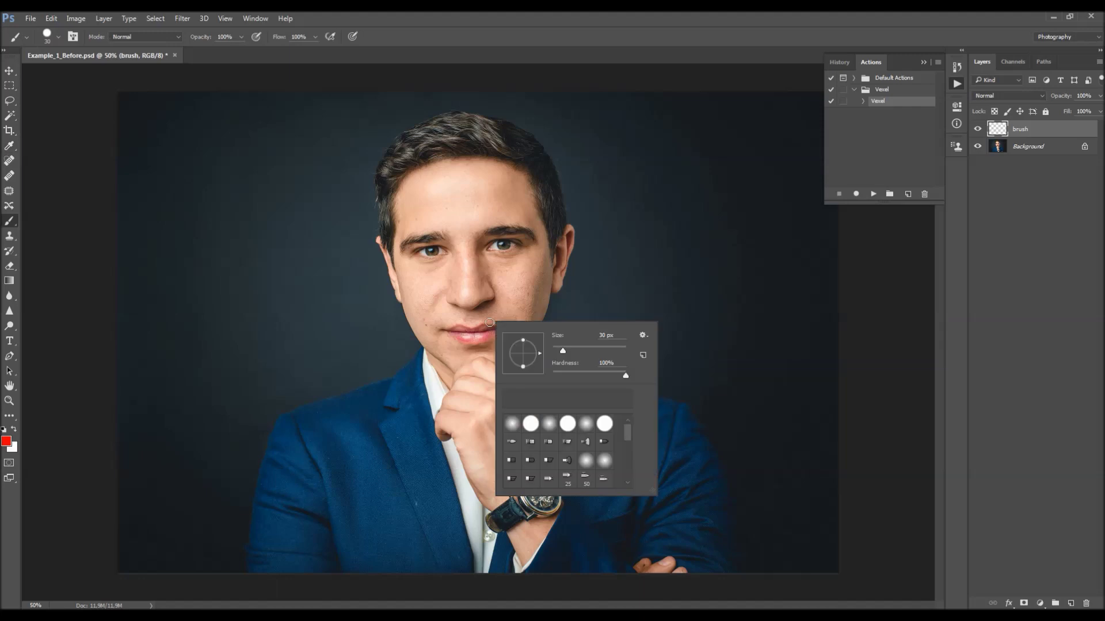
double_click(531, 424)
Step: Enlarge the brush, paint a test stroke across the subject's forehead, and undo the stroke
key("bracketright")
key("bracketright")
mouse_move(478, 199)
left_mouse_down()
mouse_move(464, 257)
mouse_move(445, 228)
mouse_move(437, 169)
mouse_move(410, 215)
mouse_move(409, 171)
mouse_move(423, 201)
mouse_move(473, 191)
mouse_move(451, 158)
mouse_move(471, 151)
mouse_move(409, 156)
mouse_move(437, 124)
mouse_move(510, 135)
mouse_move(549, 210)
left_mouse_up()
key("ctrl+z")
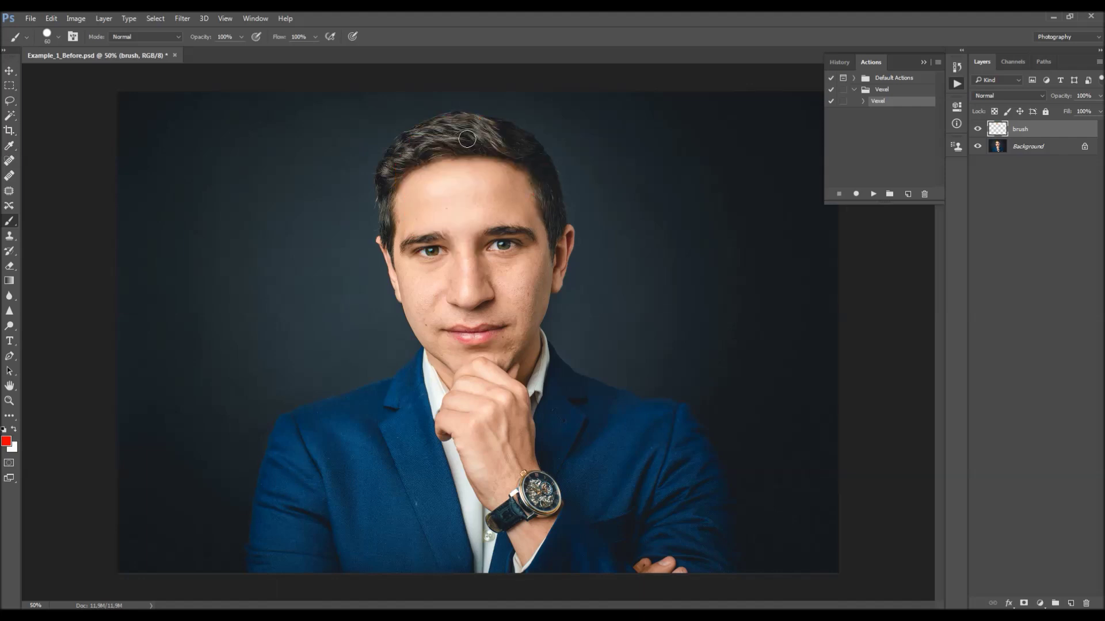
key("v")
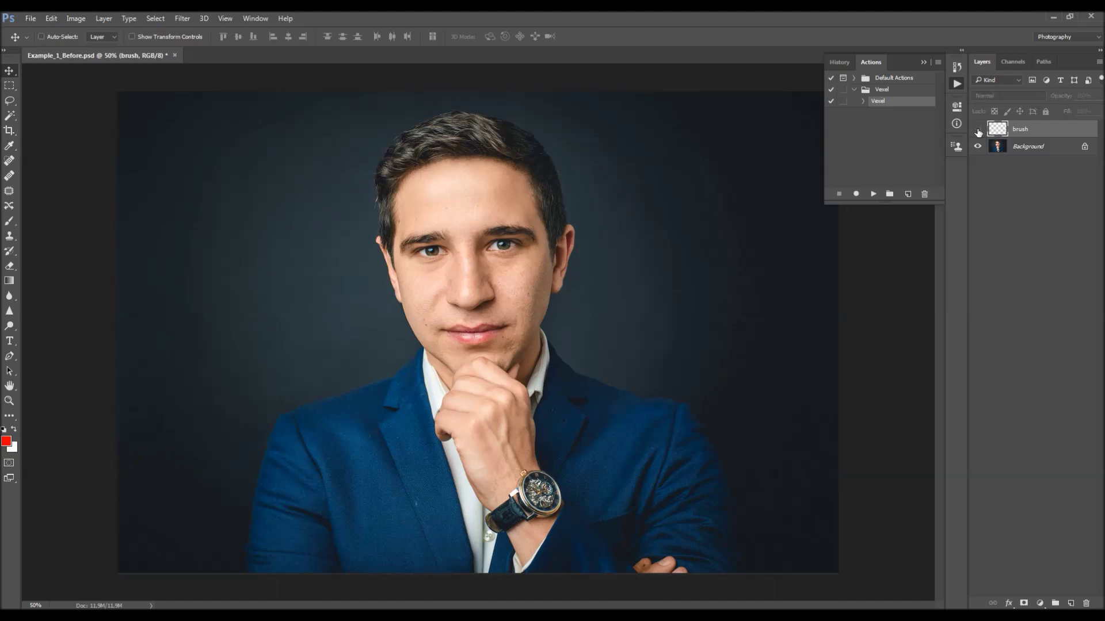
Step: Close Example_1_Before.psd without saving and open Example_1_Brushed.psd
left_click(174, 55)
left_click(562, 239)
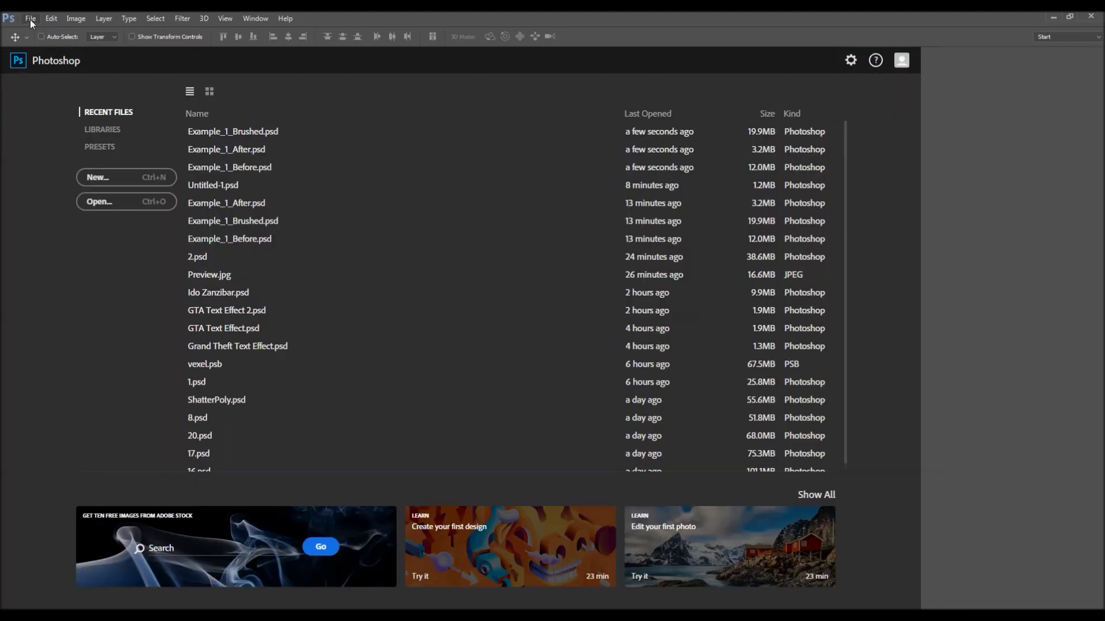
left_click(30, 19)
left_click(35, 39)
double_click(569, 230)
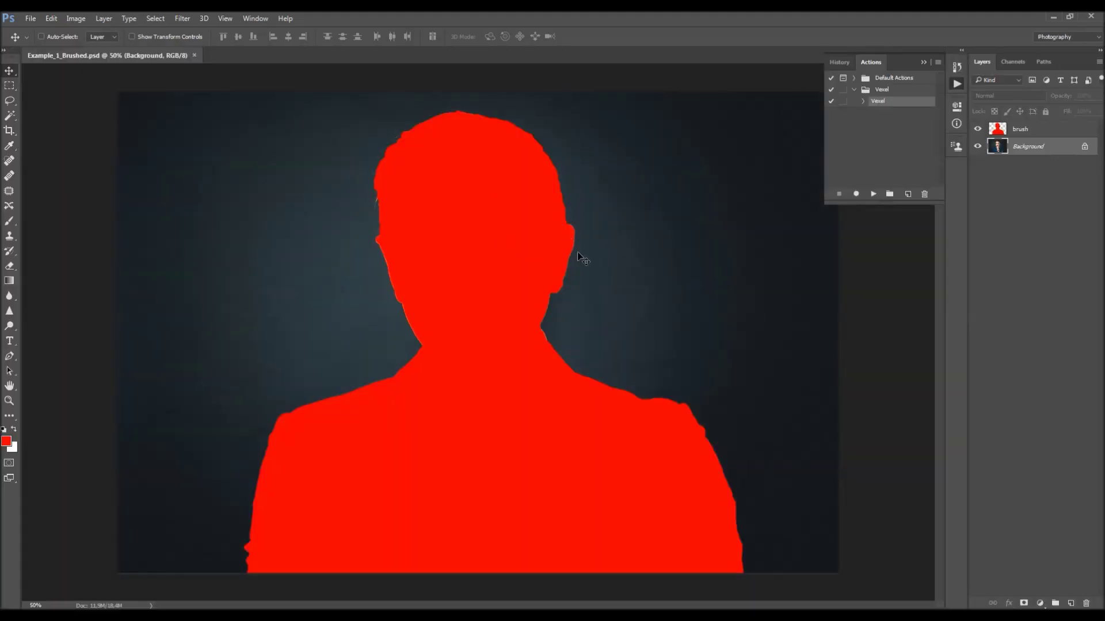
Step: Select the brush layer and toggle layer visibility to compare the red painted silhouette with the photo
left_click(1014, 128)
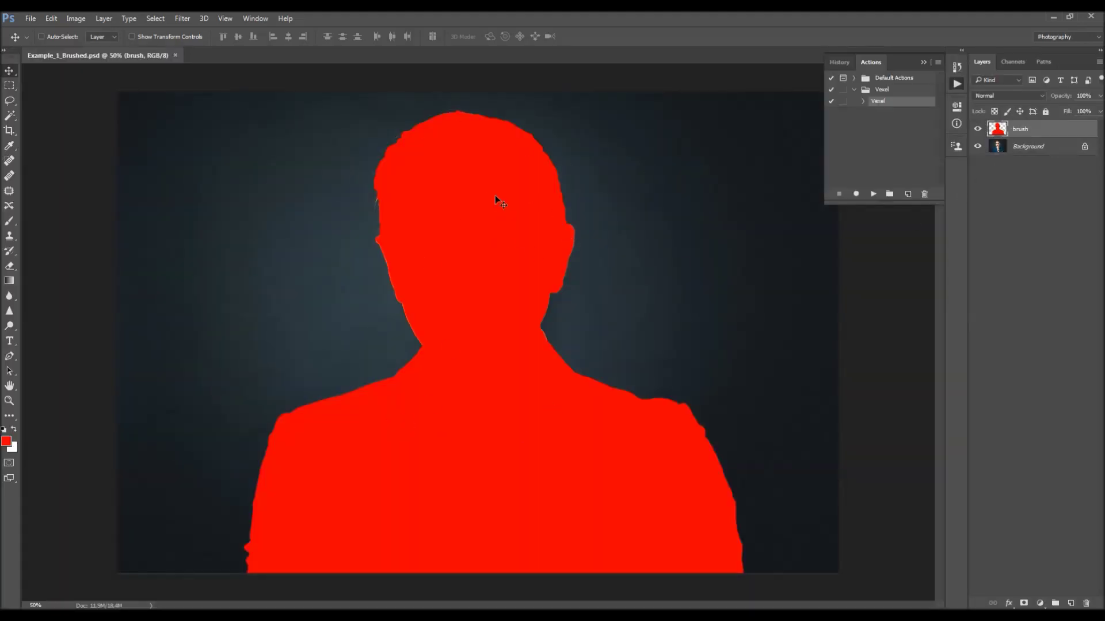
left_click(978, 147)
left_click(978, 147)
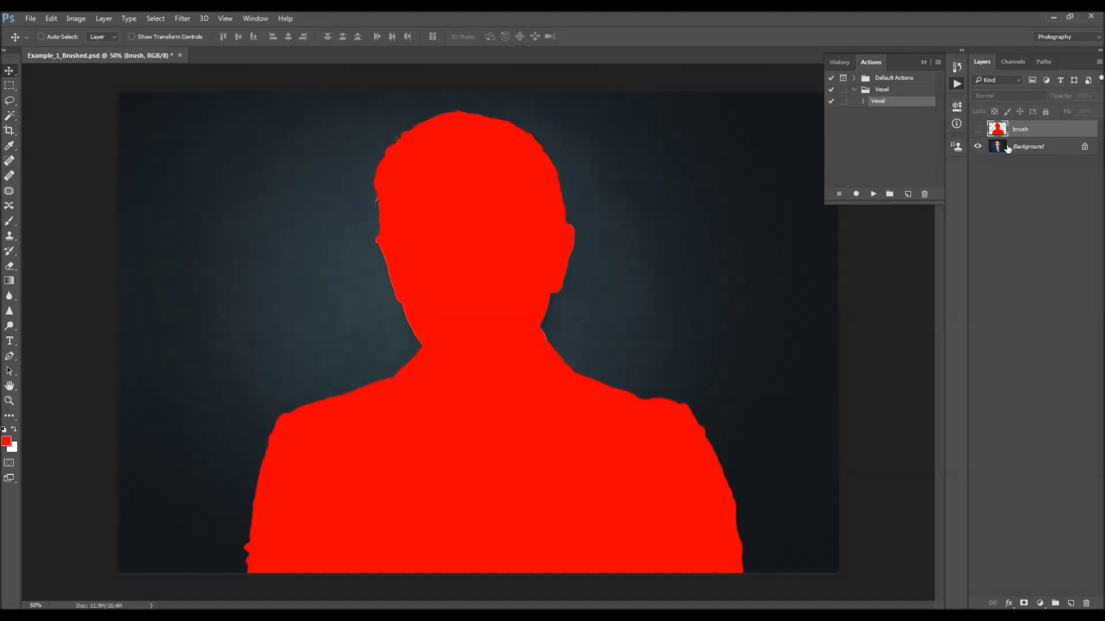
Step: Hide the brush layer, draw a trial lasso selection around part of the subject's head, and clear the selection
left_click(978, 147, "alt")
key("l")
mouse_move(538, 148)
left_mouse_down()
mouse_move(384, 130)
mouse_move(340, 408)
mouse_move(630, 591)
mouse_move(592, 313)
mouse_move(514, 225)
left_mouse_up()
key("ctrl+d")
key("v")
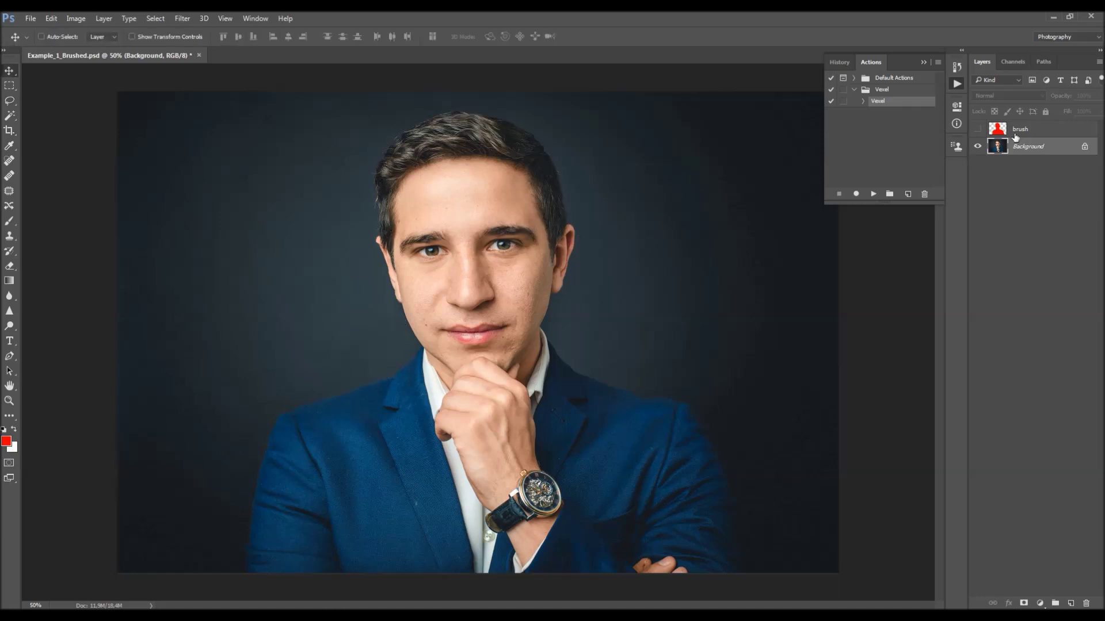
Step: Select the brush layer and make it visible, undoing a trial move of the red silhouette
left_click(1016, 133)
left_click(977, 129)
mouse_move(426, 279)
left_mouse_down()
mouse_move(262, 305)
mouse_move(319, 274)
left_mouse_up()
key("ctrl+z")
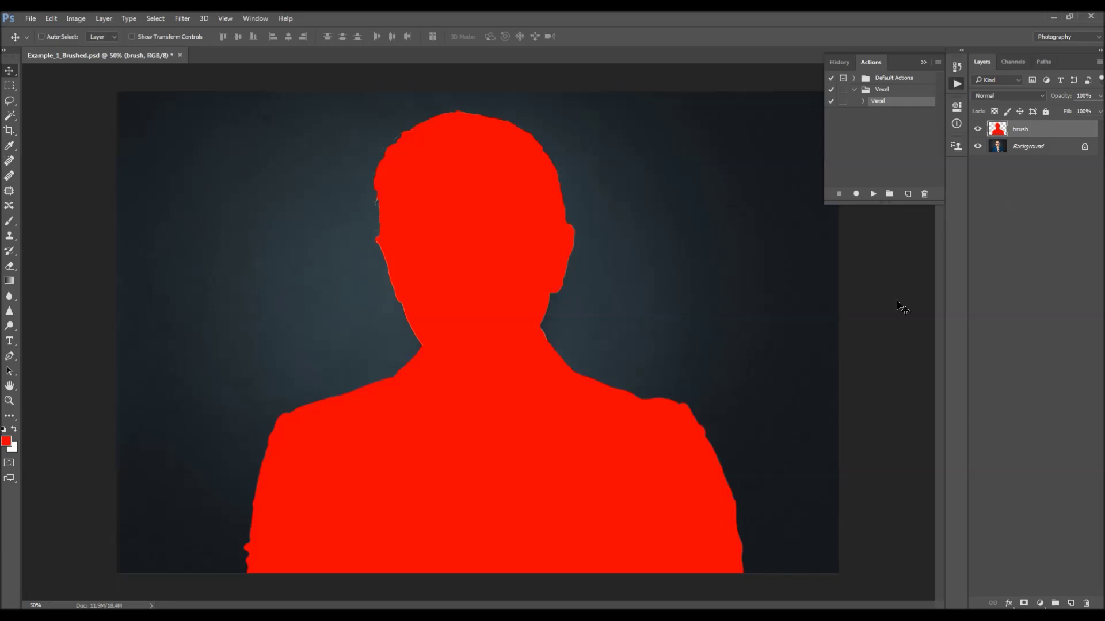
Step: Play the Vexel action on the brushed portrait, collapse the action list, and check the top of the generated layer stack
left_click(873, 194)
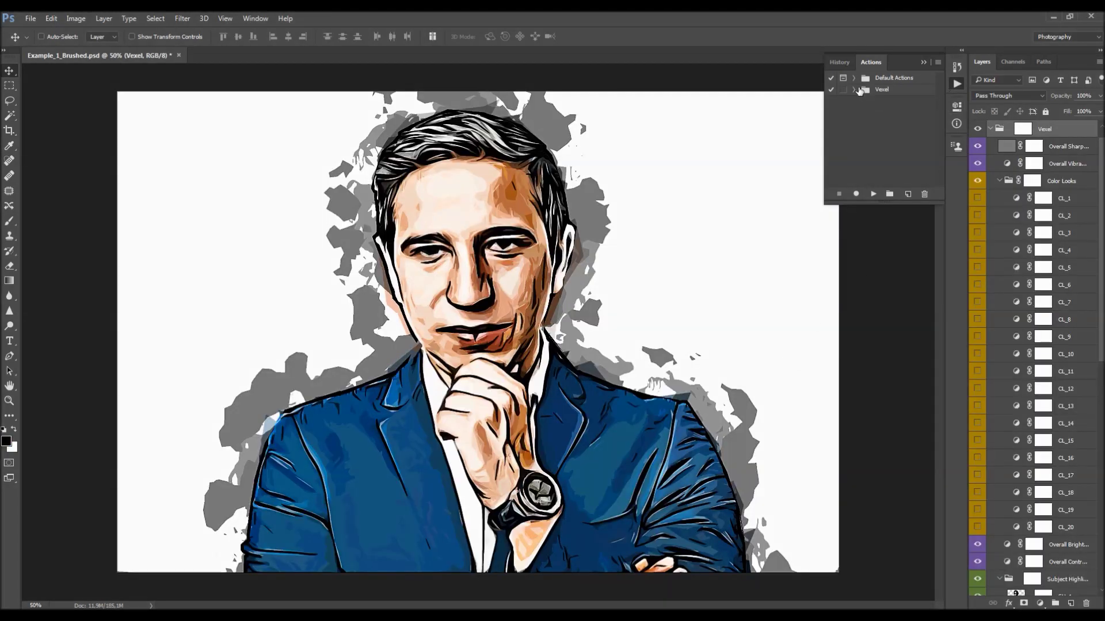
left_click(923, 62)
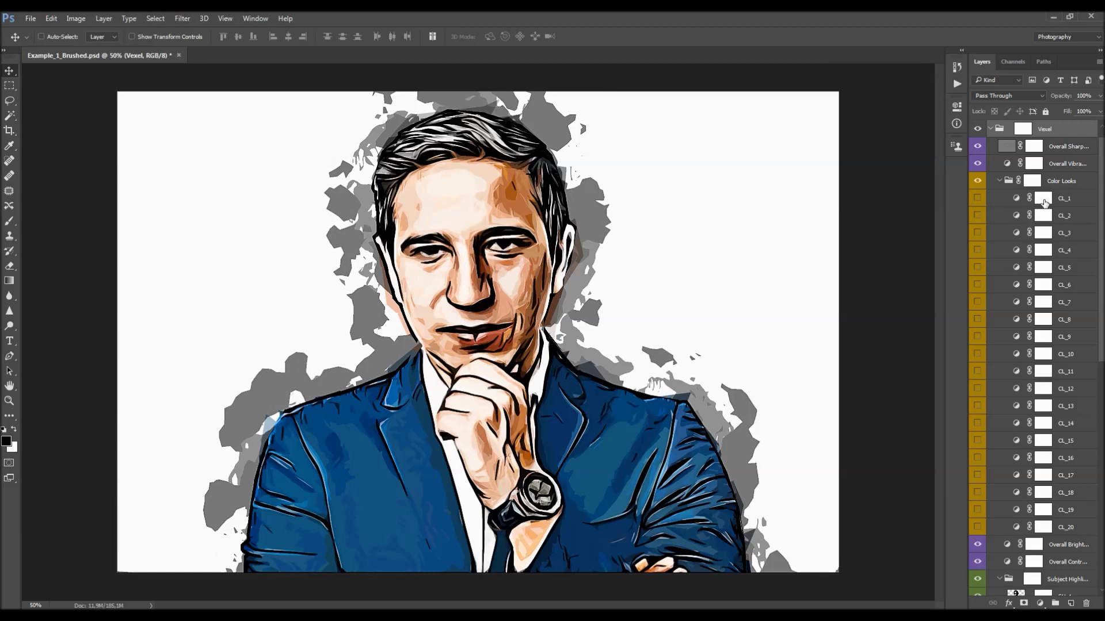
scroll(1024, 190, "up", 1)
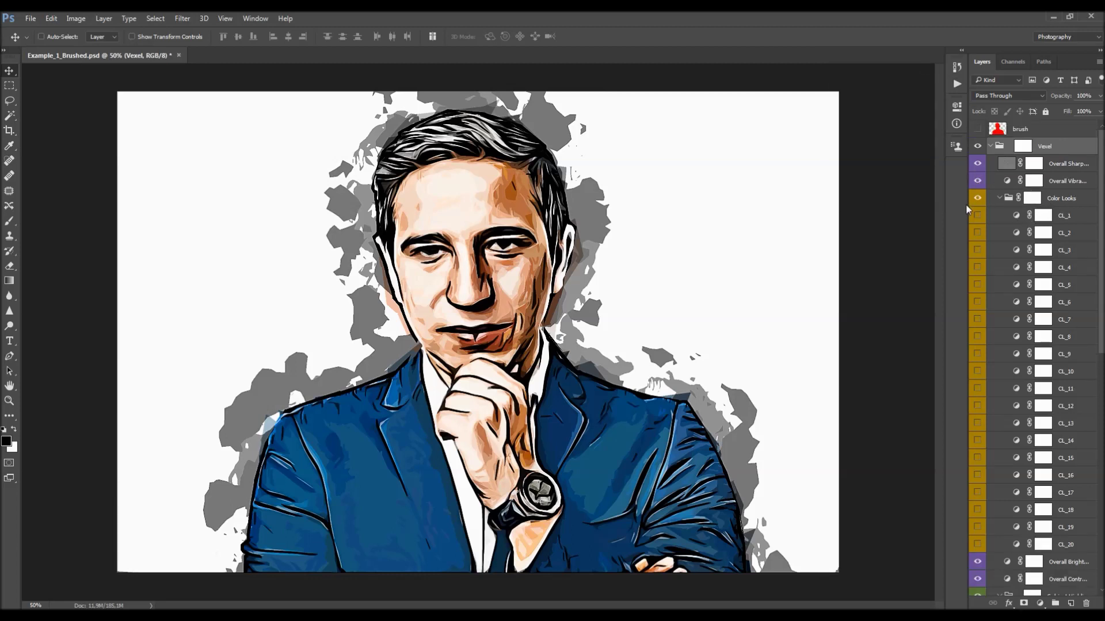
Step: Widen the layer list enough to read the full names and look through the generated Vexel layer stack
left_click_drag(964, 202, 941, 203)
scroll(1016, 170, "down", 3)
scroll(1016, 170, "down", 8)
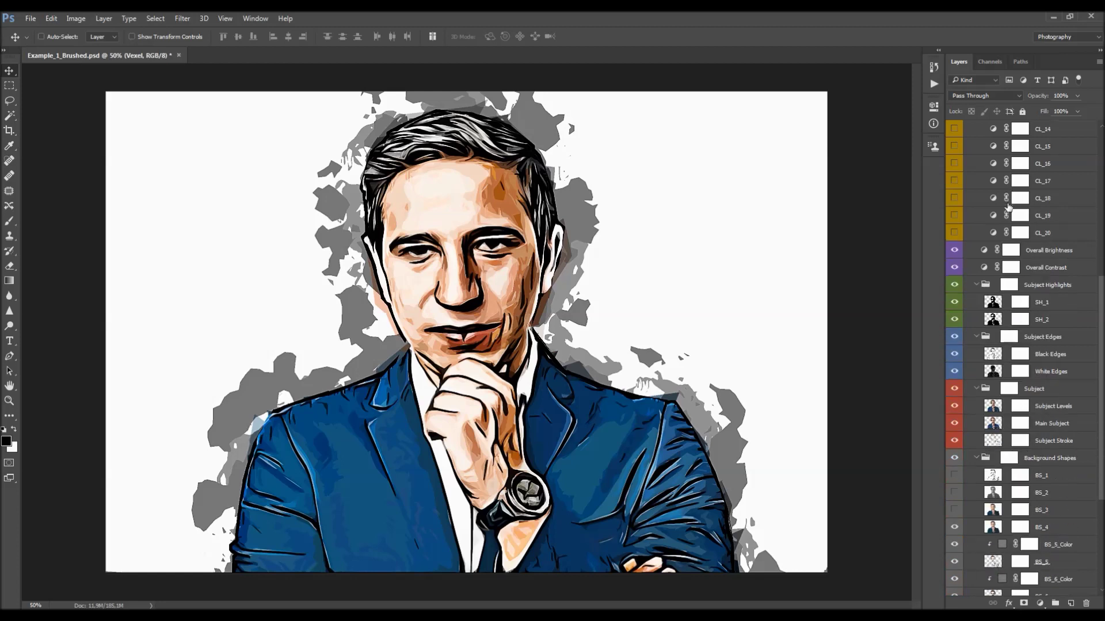
scroll(1016, 226, "up", 7)
scroll(1016, 226, "up", 5)
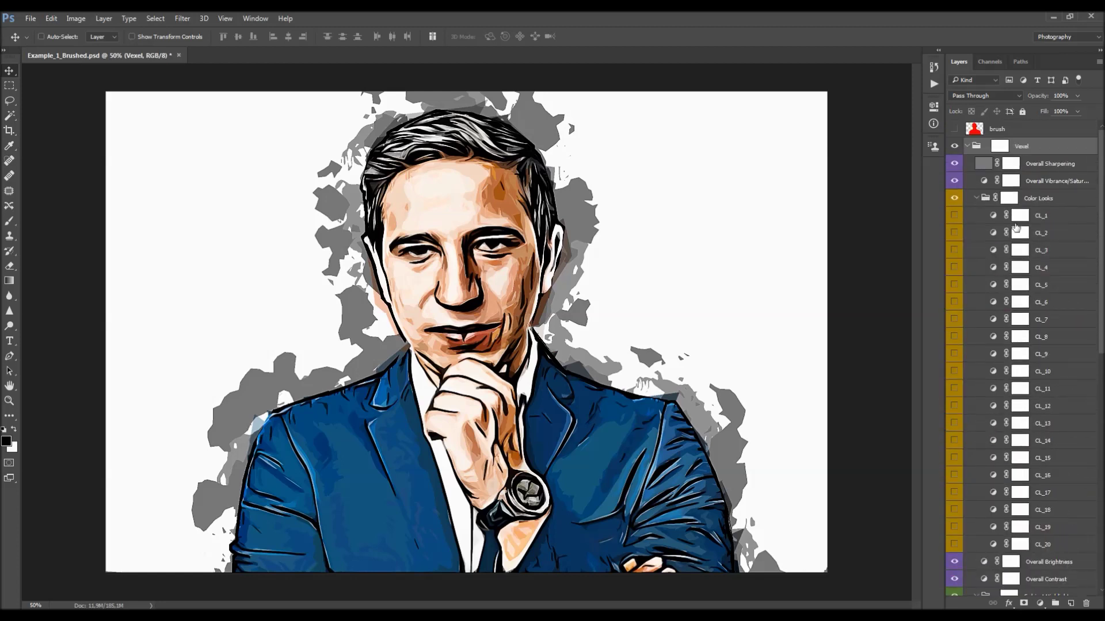
Step: Collapse all nested groups, reopen only the Vexel group, and hide the Overall Sharpening layer
key("ctrl")
left_click(969, 147, "ctrl")
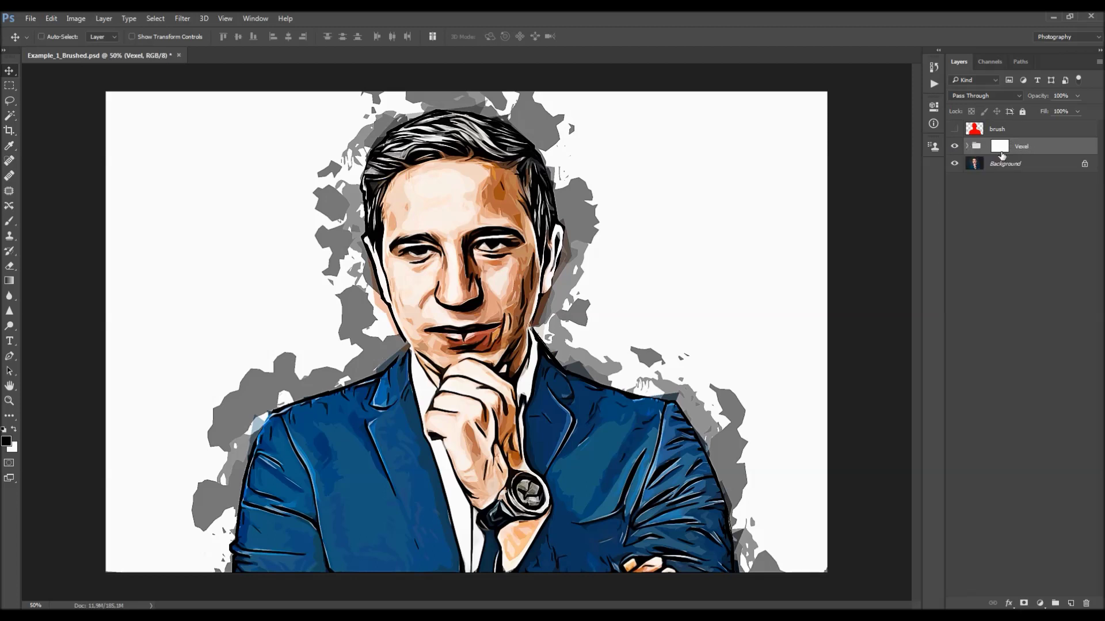
left_click(970, 148)
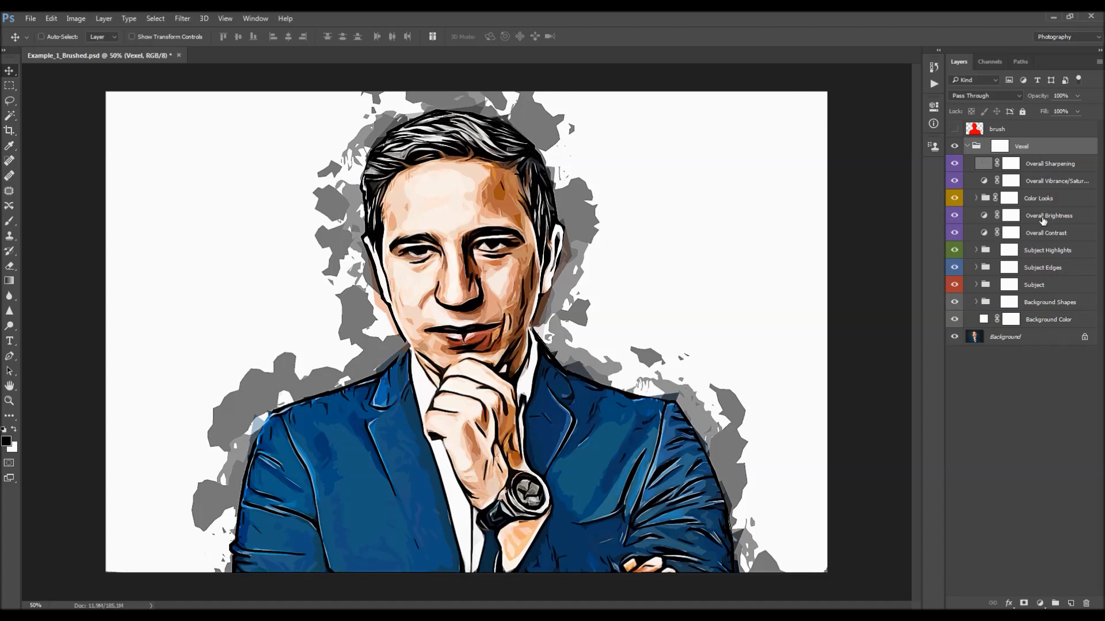
left_click(955, 164)
Step: Try red, green and other hues for the Background Color fill layer, settling on a light blue of about #cce3f2
left_click(1053, 320)
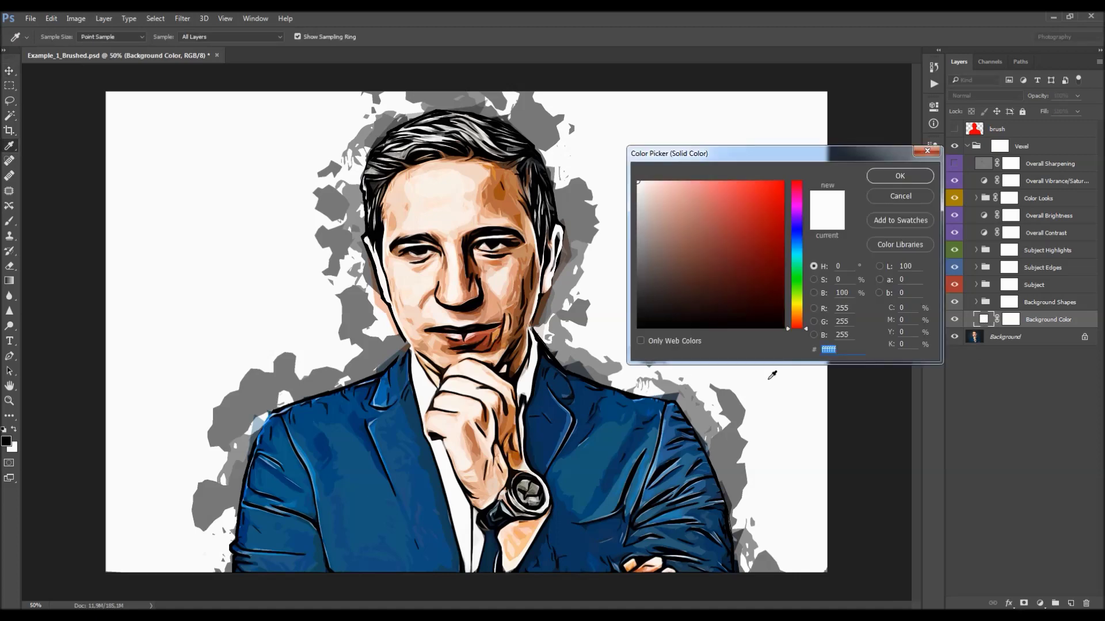
type("ff0000")
left_click(796, 259)
left_click(796, 288)
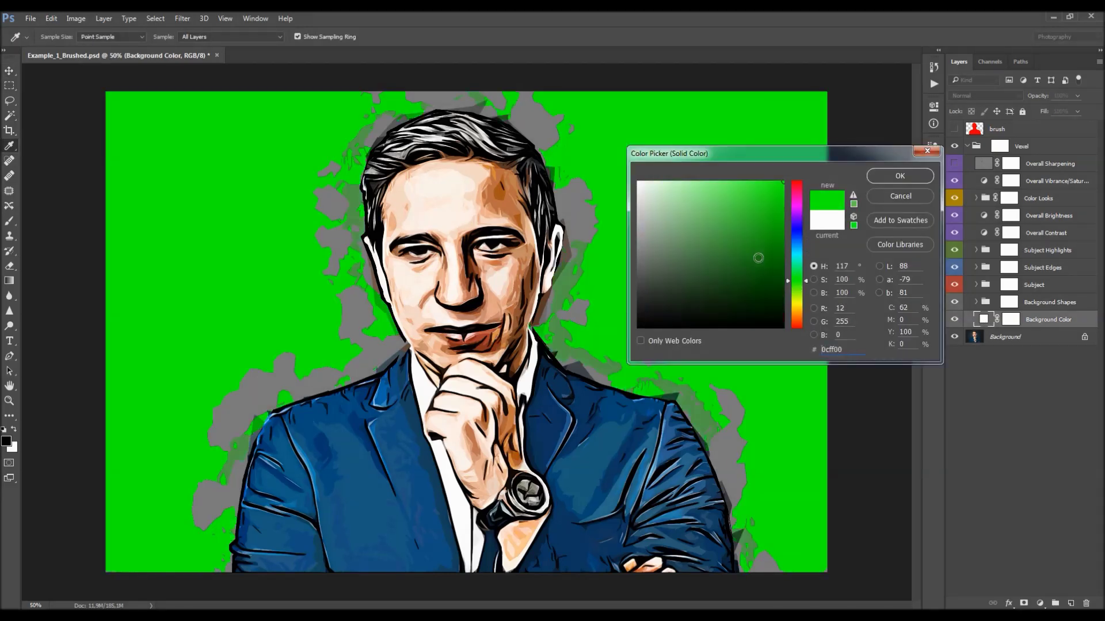
left_click(680, 199)
left_click(798, 228)
left_click_drag(798, 227, 795, 183)
left_click(797, 247)
left_click_drag(680, 199, 662, 189)
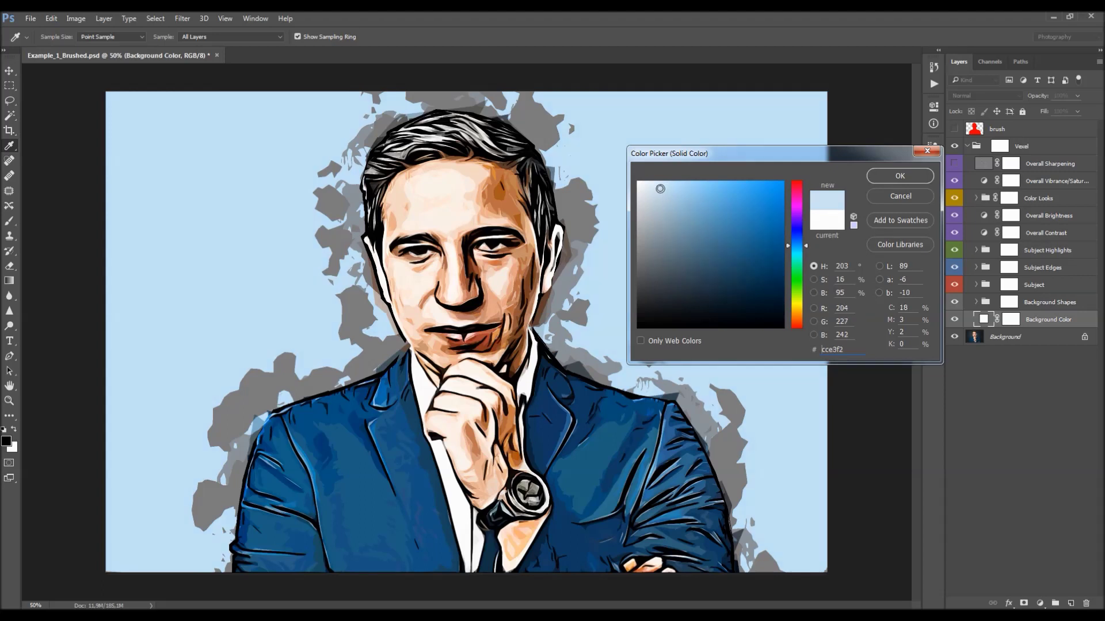
left_click(912, 182)
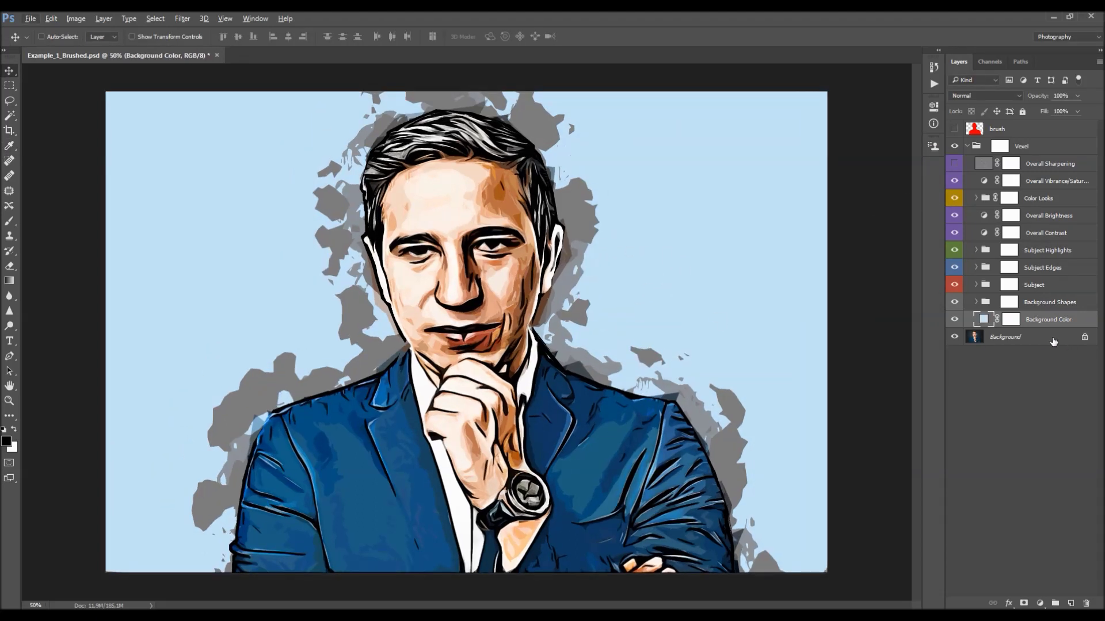
Step: Expand the Background Shapes group and select its BS_1, BS_2 and BS_3 layers in turn
left_click(1036, 307)
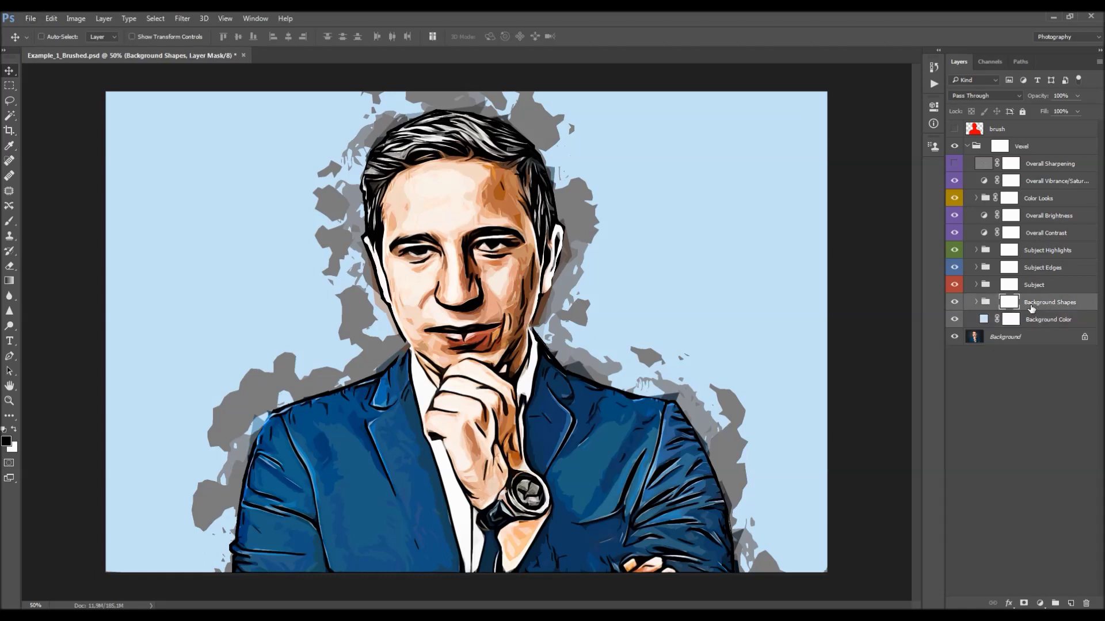
left_click(976, 302)
scroll(1057, 375, "down", 2)
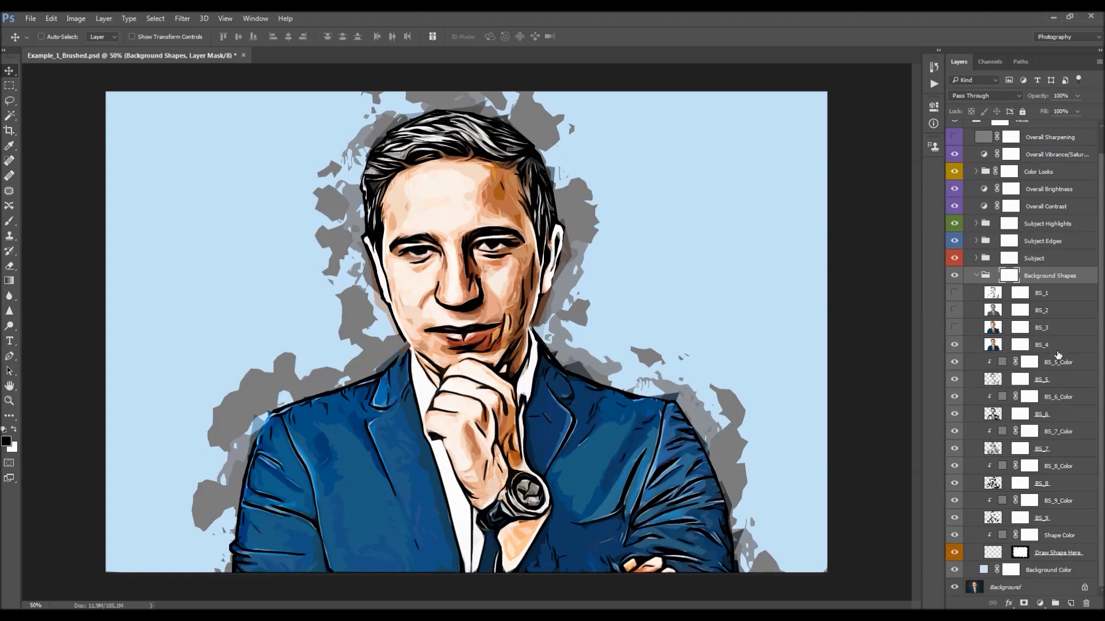
left_click(1043, 295)
left_click(1045, 310)
left_click(1047, 326)
Step: Toggle the visibility of BS_1, BS_2 and BS_3 to preview their background effects, and check the opacity setting of BS_1
mouse_move(954, 327)
left_mouse_down()
mouse_move(954, 295)
mouse_move(955, 314)
left_mouse_up()
left_click(954, 328)
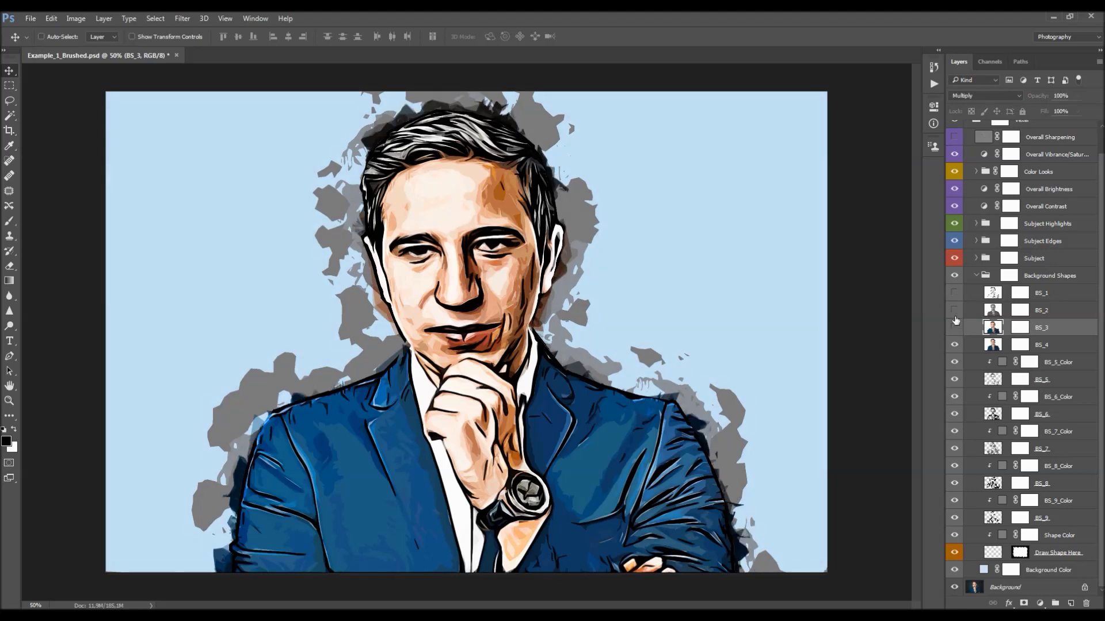
left_click(954, 294)
left_click(955, 294)
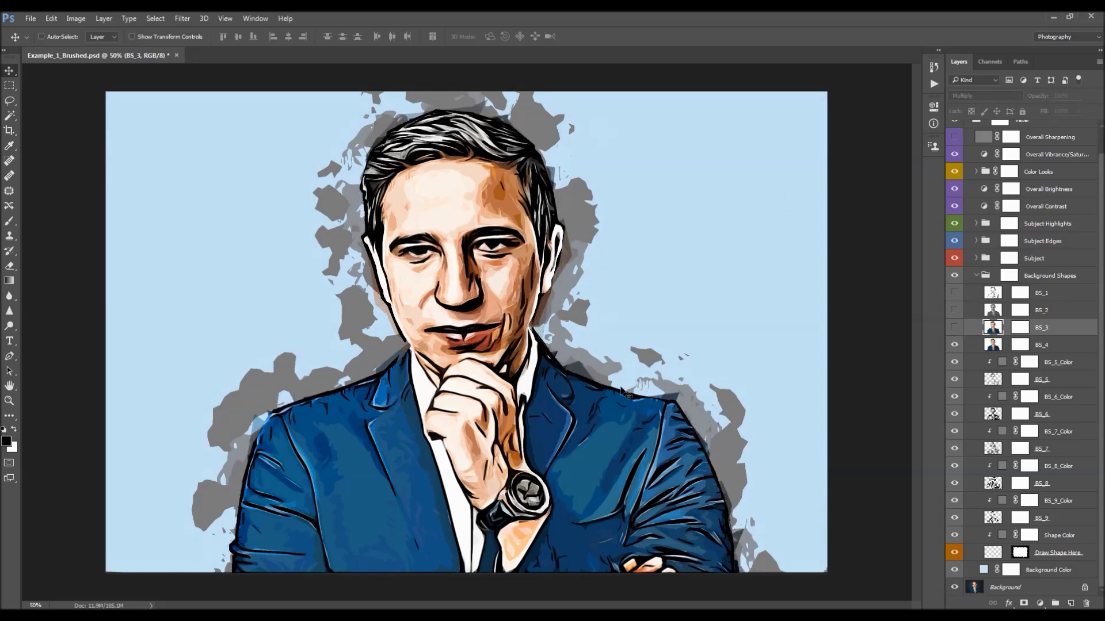
left_click(954, 295)
left_click(1049, 295)
left_click(955, 293)
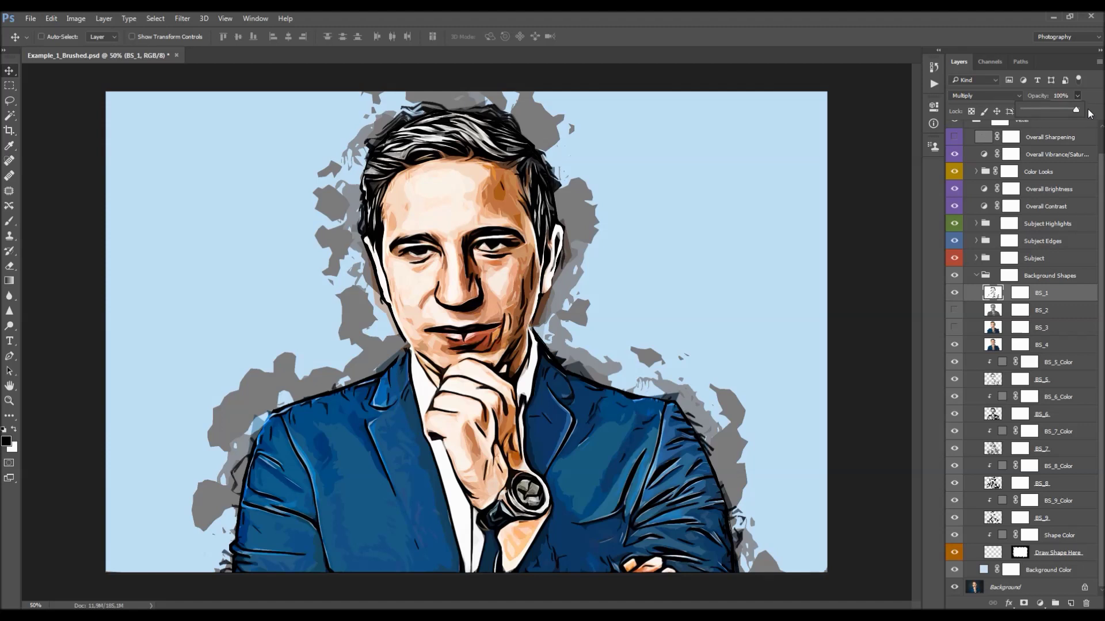
left_click(1092, 103)
left_click(951, 295)
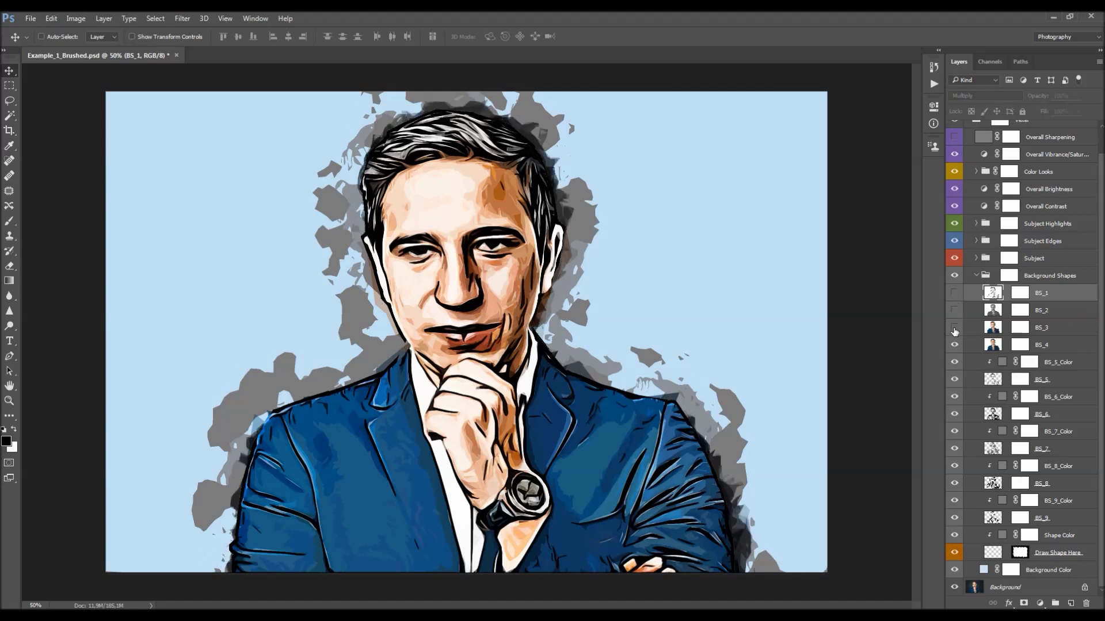
Step: Select the BS_4 layer and toggle its visibility to compare the background with and without it
left_click(1050, 345)
left_click(954, 346)
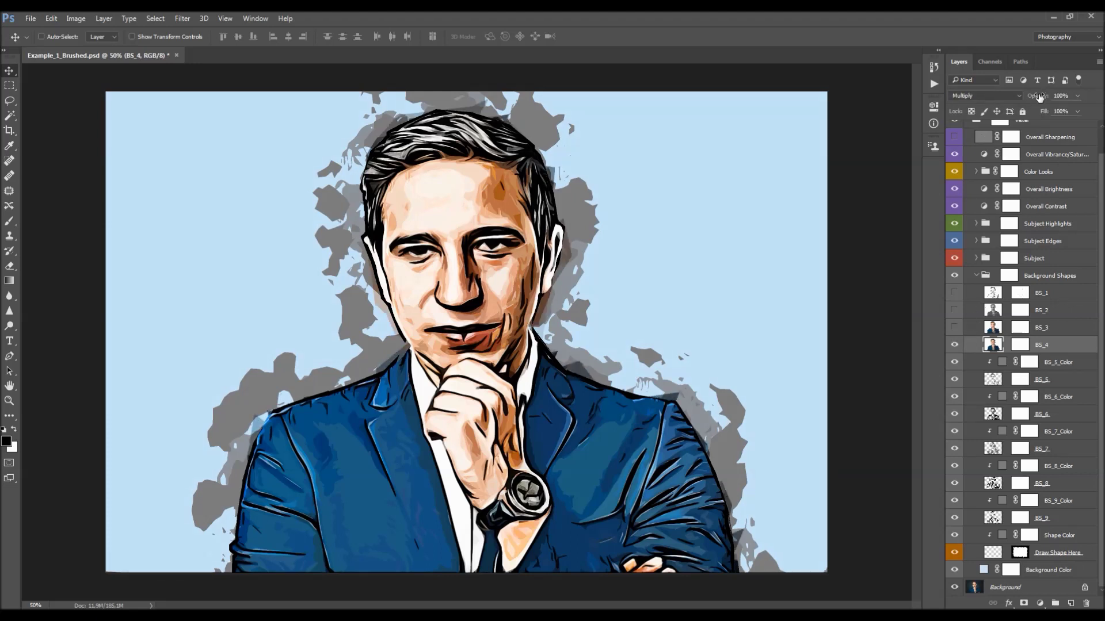
left_click(955, 344)
left_click(956, 344)
Step: Select the shape layers BS_5 through BS_9 in turn, check the BS_5_Color fill layer, and toggle the visibility of BS_5
left_click(1050, 381)
left_click(1051, 415)
left_click(1051, 448)
left_click(1053, 483)
left_click(1056, 517)
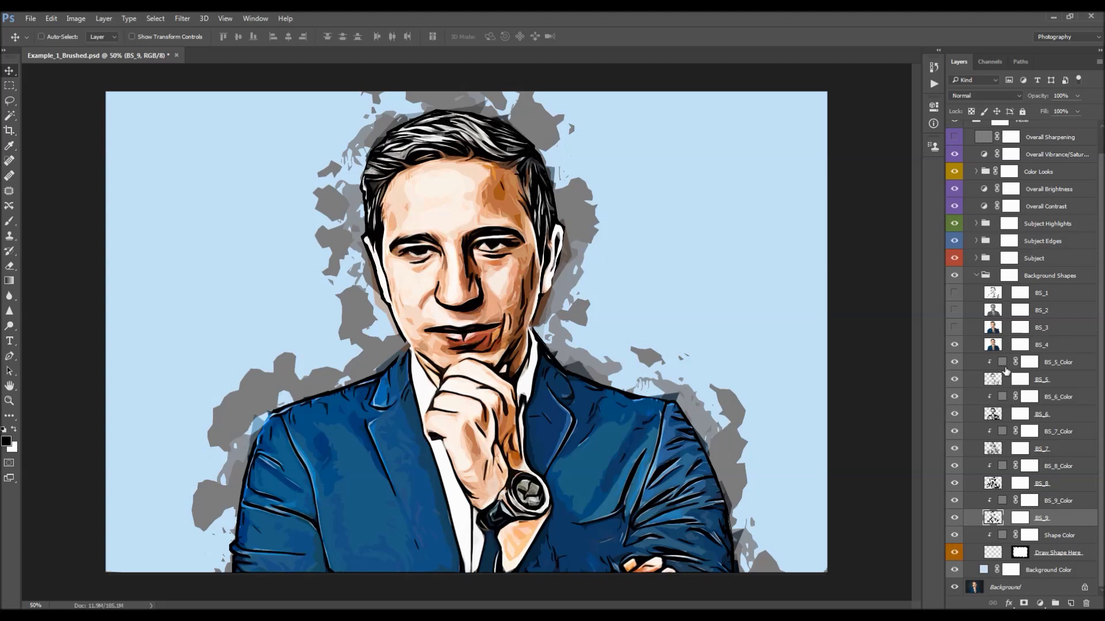
left_click(1002, 364)
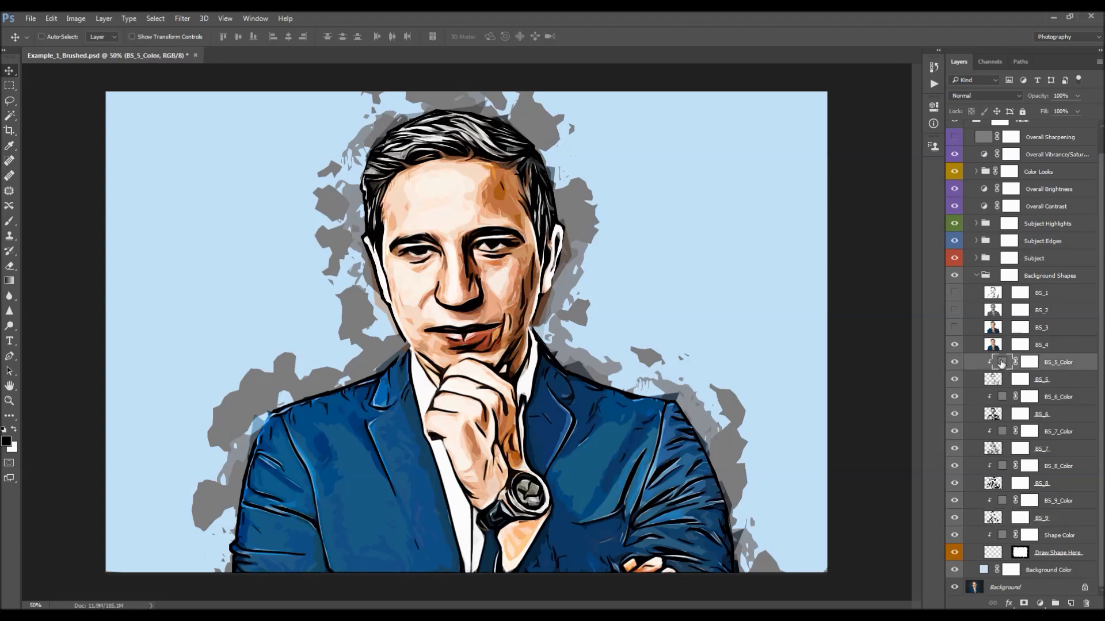
left_click(1060, 383)
left_click(955, 380)
left_click(954, 379)
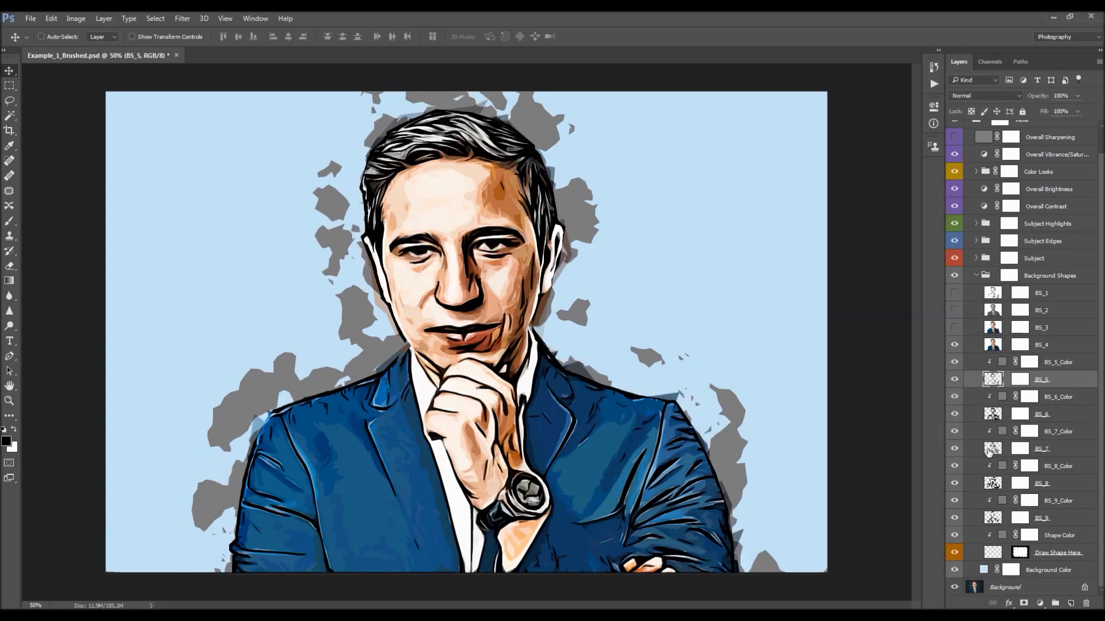
Step: Try moving the BS_7 splatter shape and rotating it about 24 degrees, and toggle the layer's visibility
left_click(990, 450)
left_click_drag(524, 264, 492, 255)
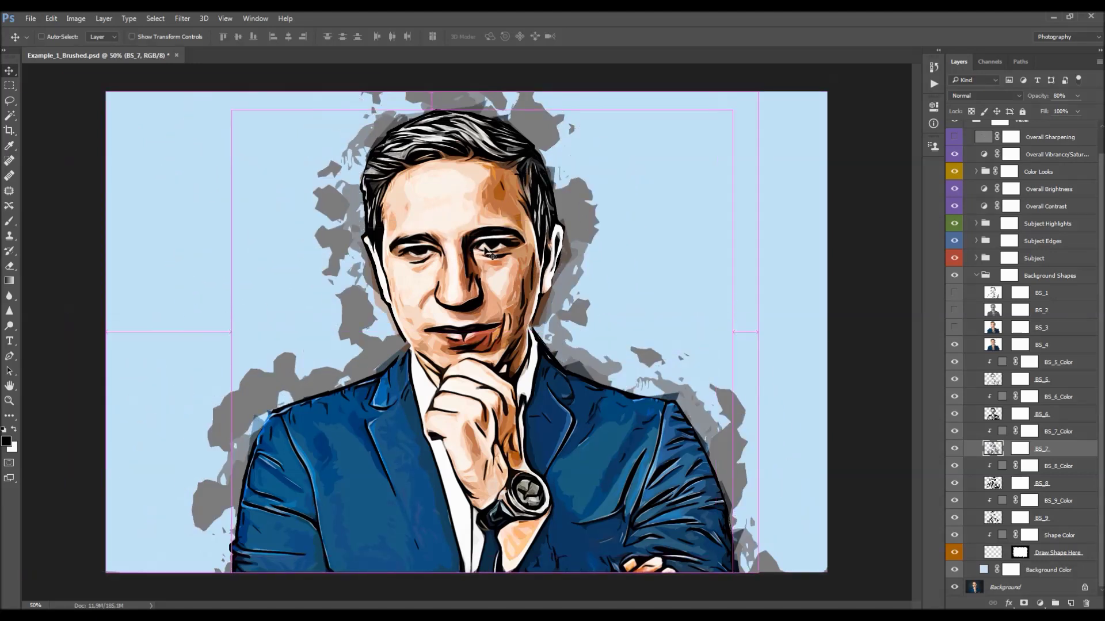
key("ctrl+t")
left_click_drag(775, 161, 814, 314)
left_click_drag(830, 245, 863, 230)
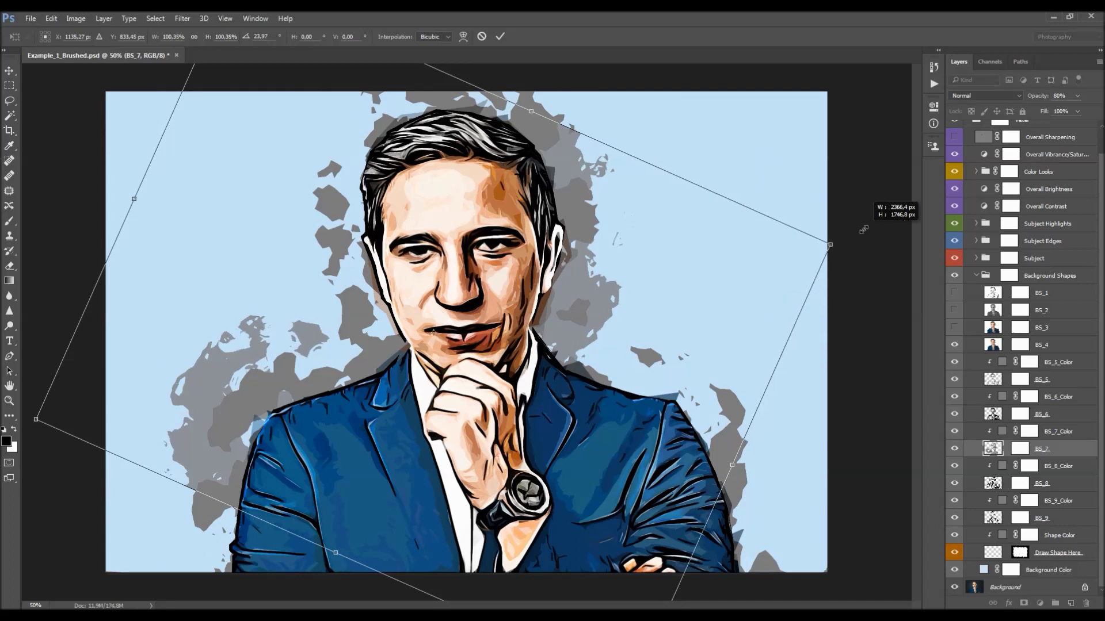
key("Return")
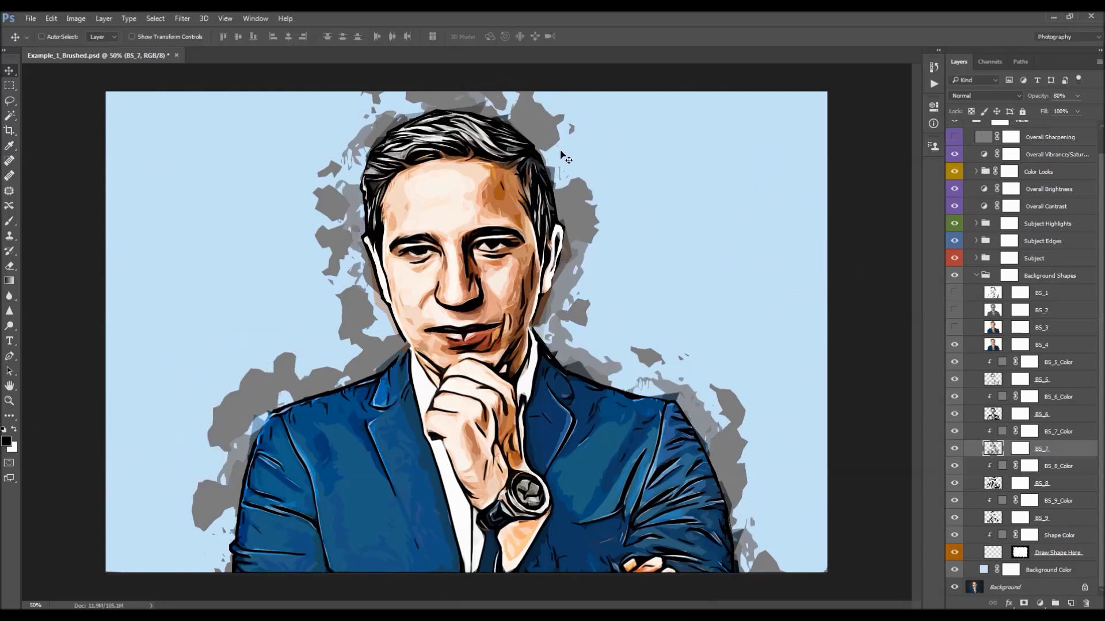
left_click(955, 449)
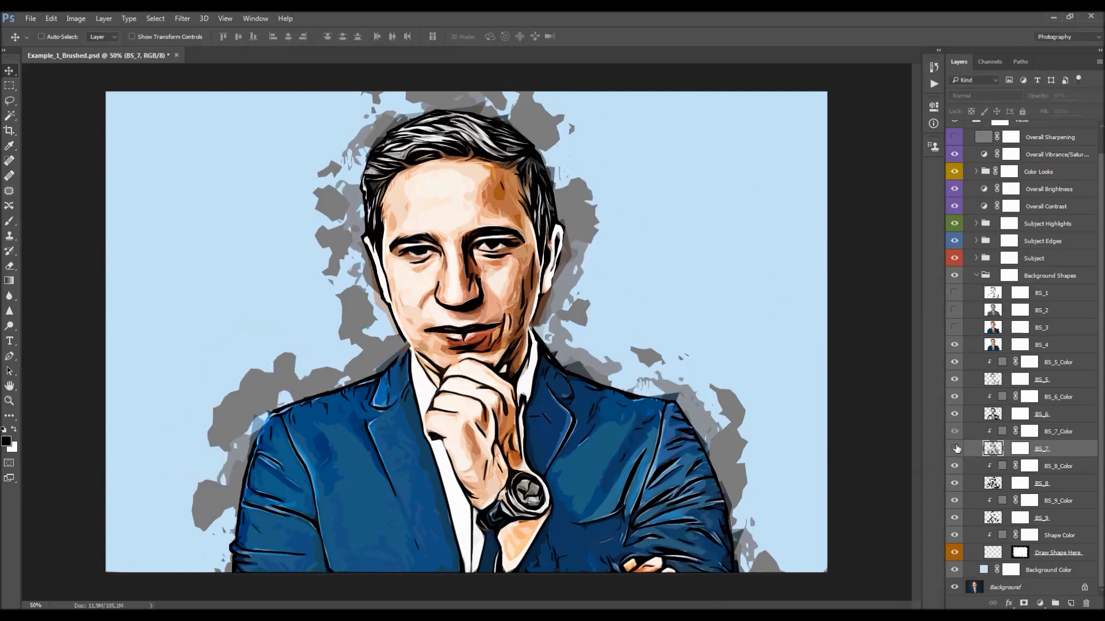
left_click(954, 449)
Step: Paint black on the BS_7 layer mask with a hard 200 px brush to hide the splatter between the subject's ear and arm
left_click(1020, 449)
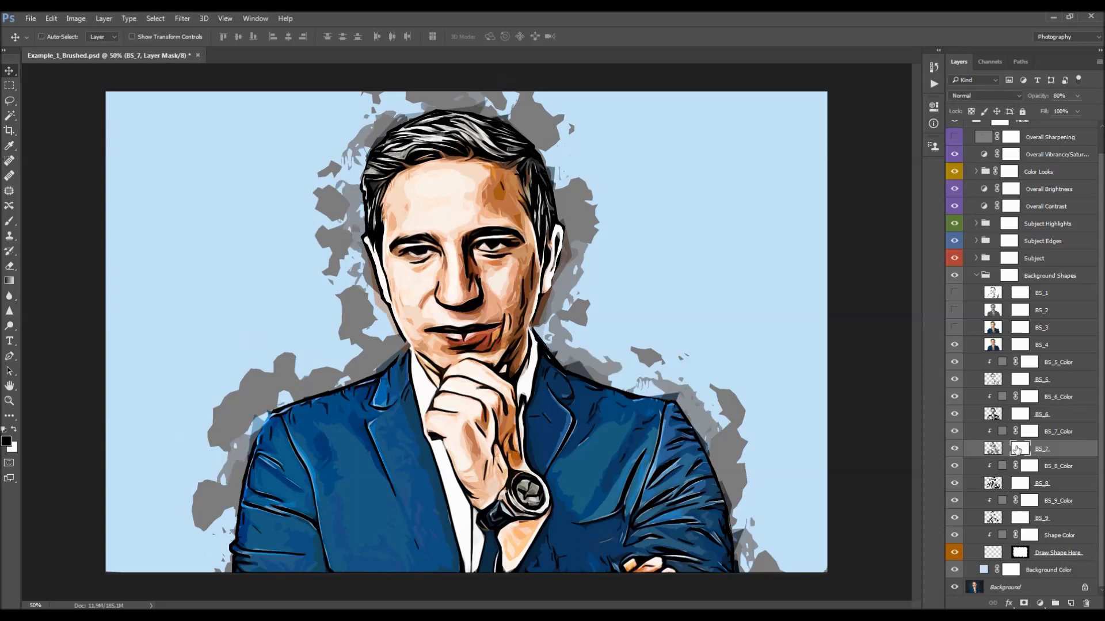
key("b")
right_click(443, 370)
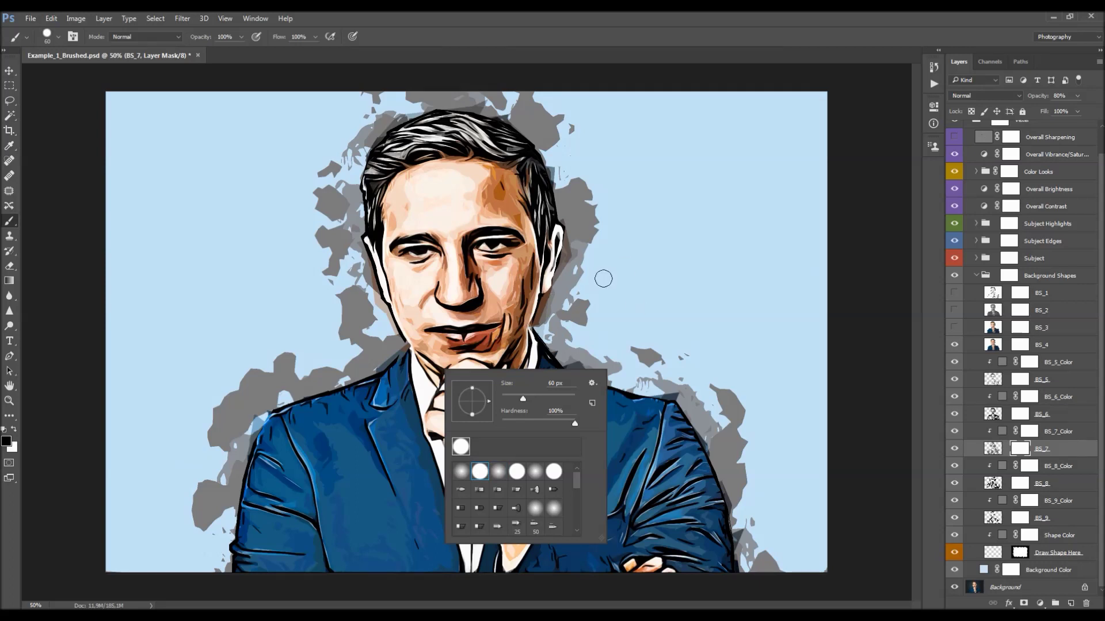
key("Escape")
key("bracketright")
key("bracketright")
key("bracketright")
key("bracketright")
key("bracketright")
key("bracketright")
key("bracketright")
key("bracketright")
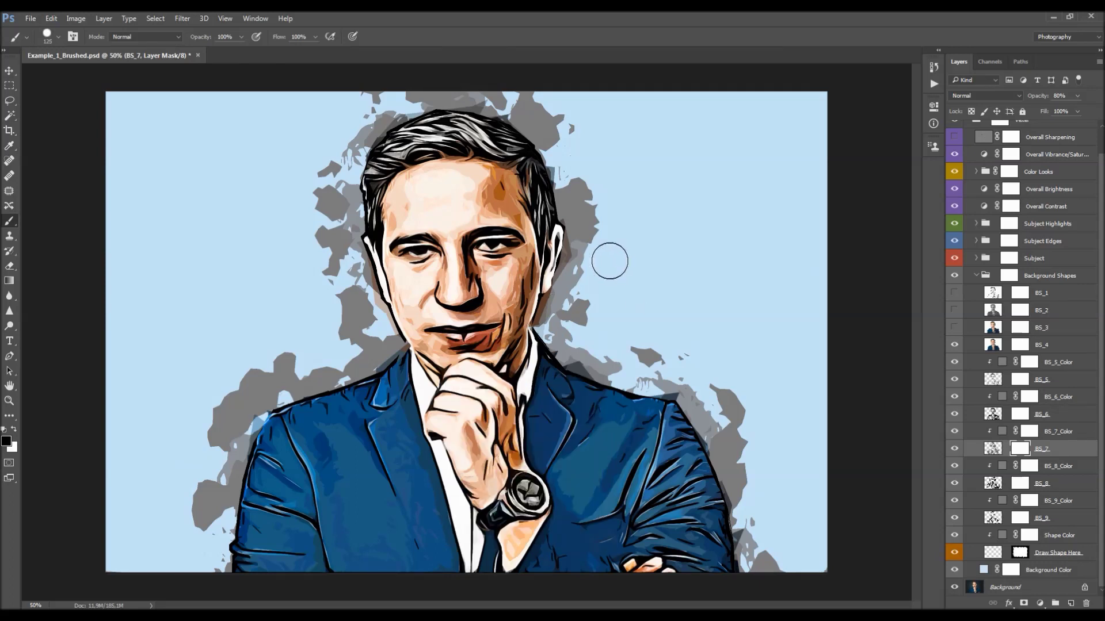
mouse_move(578, 229)
left_mouse_down()
mouse_move(534, 325)
mouse_move(561, 360)
mouse_move(669, 370)
mouse_move(723, 405)
mouse_move(740, 451)
mouse_move(729, 473)
mouse_move(742, 542)
mouse_move(780, 588)
mouse_move(741, 524)
left_mouse_up()
Step: Paint white over the masked strip of the BS_7 layer mask to bring the splatter back
key("x")
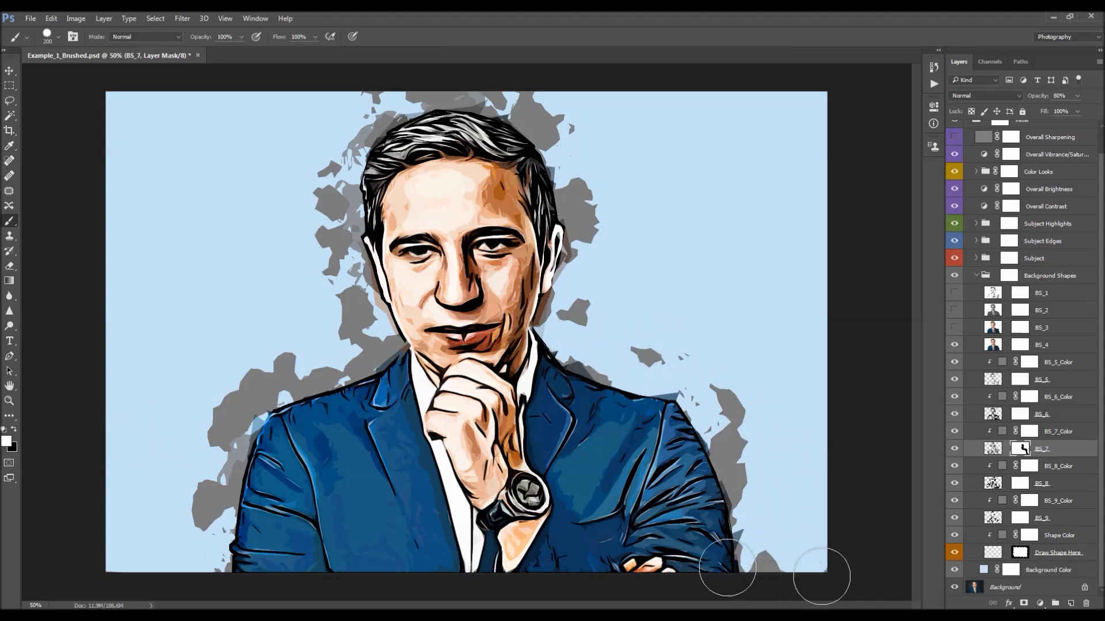
mouse_move(670, 385)
left_mouse_down()
mouse_move(581, 357)
mouse_move(567, 270)
left_mouse_up()
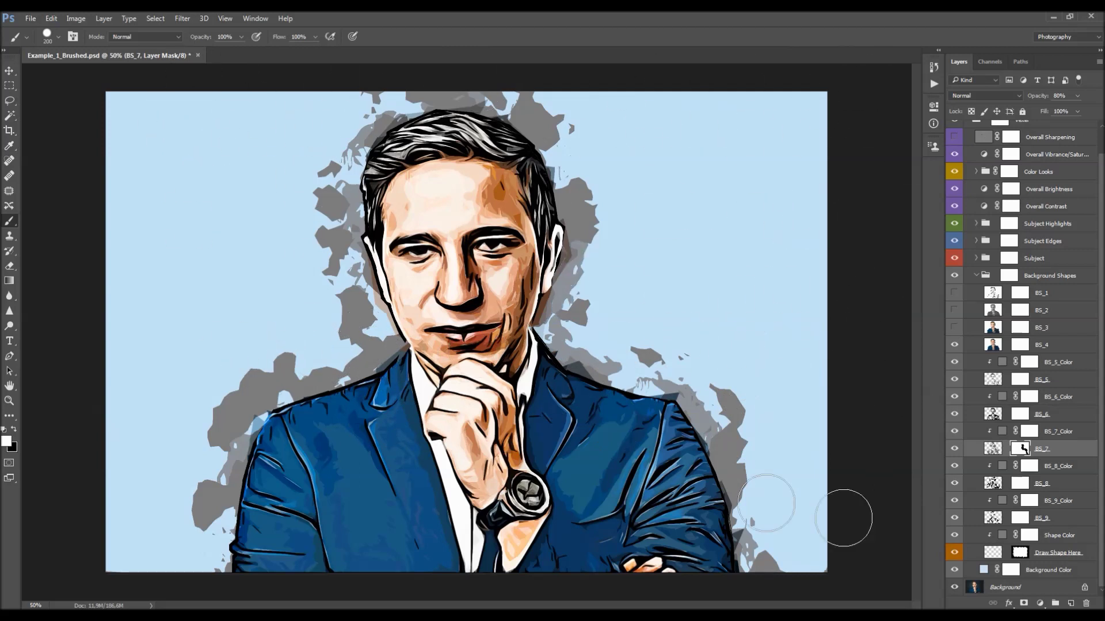
key("v")
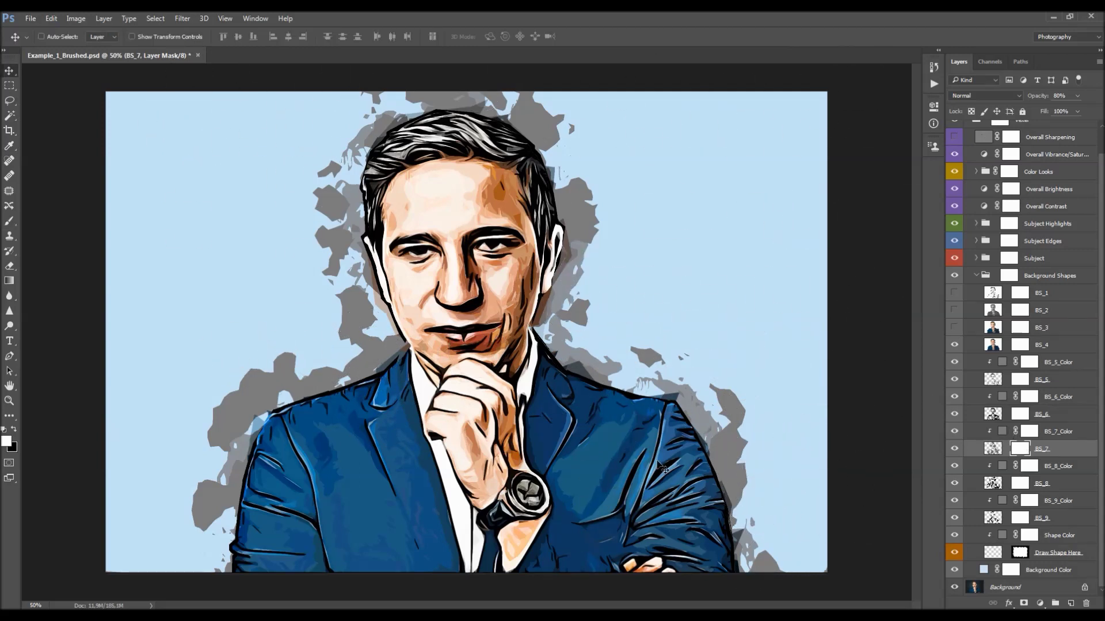
Step: Try opacity settings on two background shape layers, ending with 100% for BS_6 and 80% for BS_7
left_click(1046, 421)
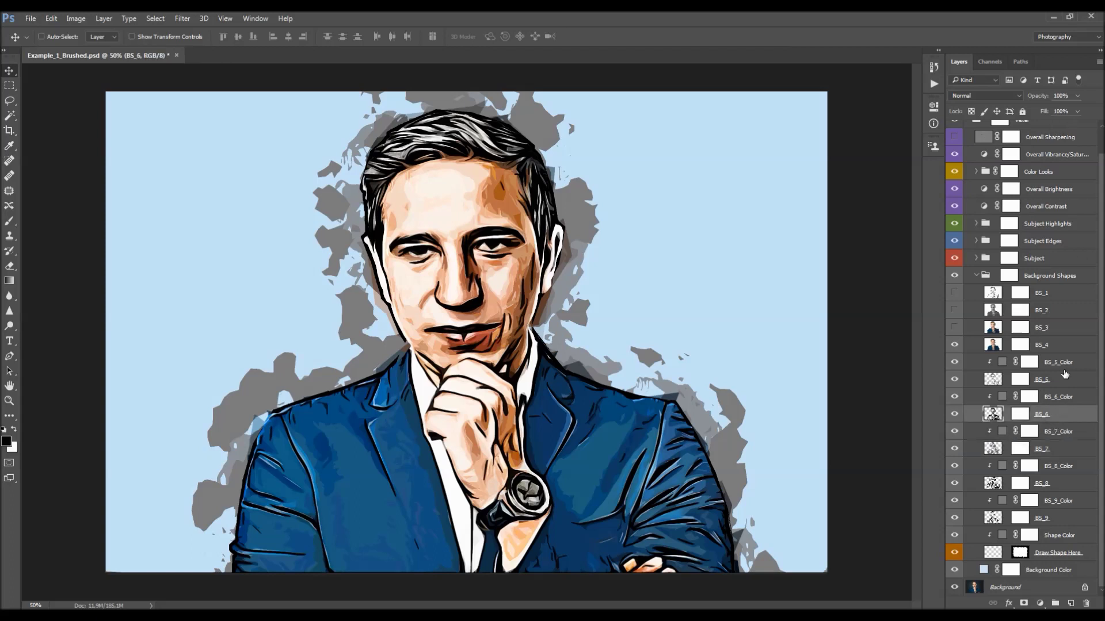
left_click(1040, 96)
type("100")
key("Return")
left_click(1044, 448)
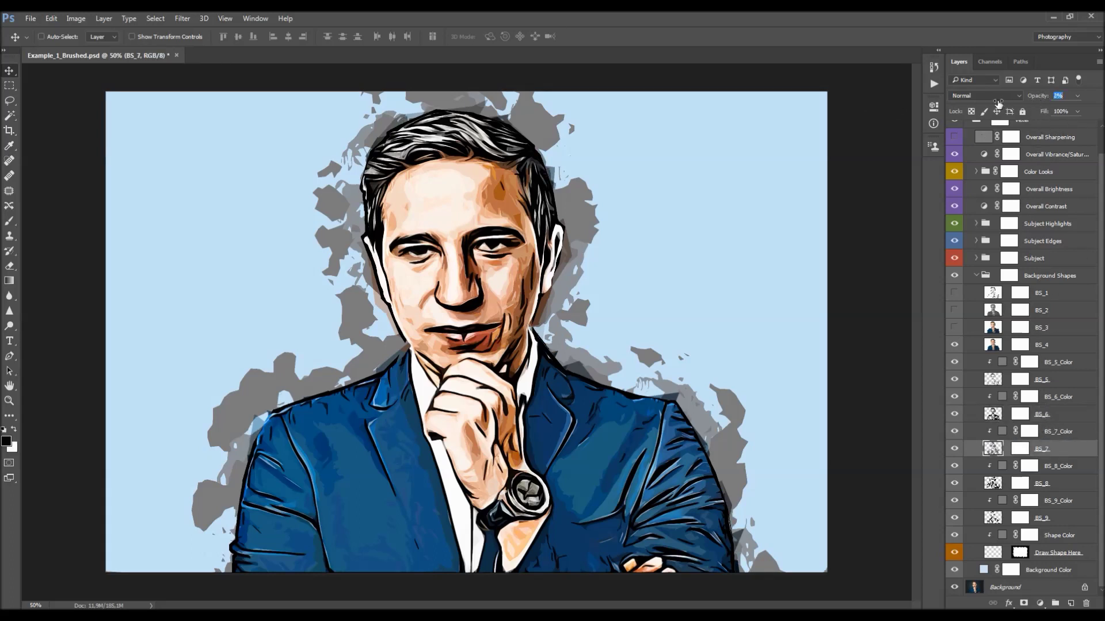
key("8")
Step: Recolor the BS_5_Color fill layer to a dark purple of about #57227f
left_click(1071, 364)
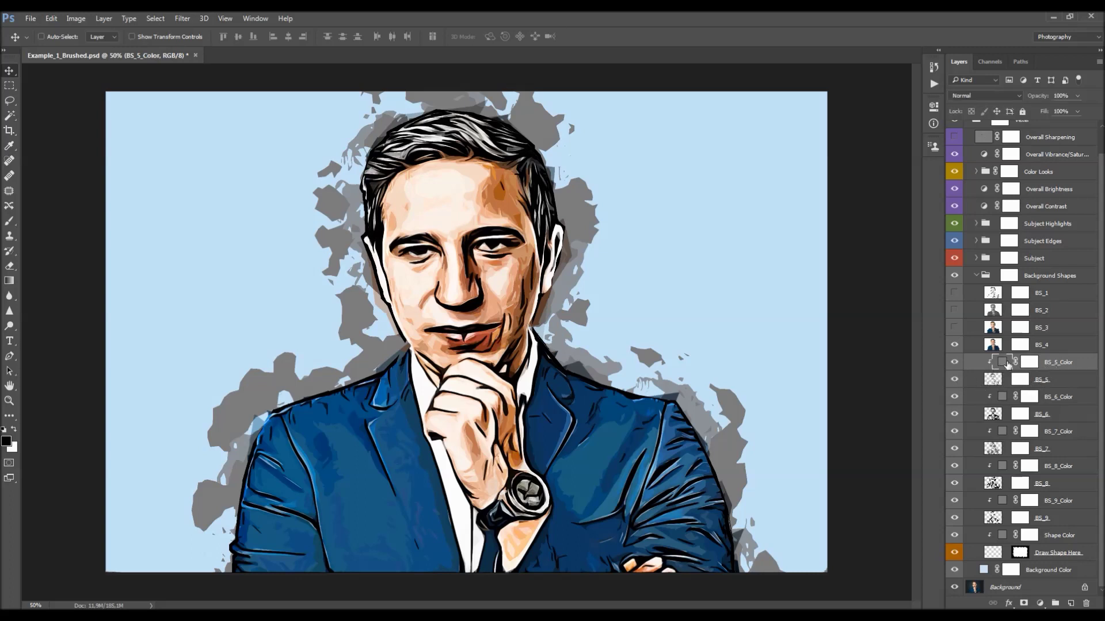
double_click(1008, 364)
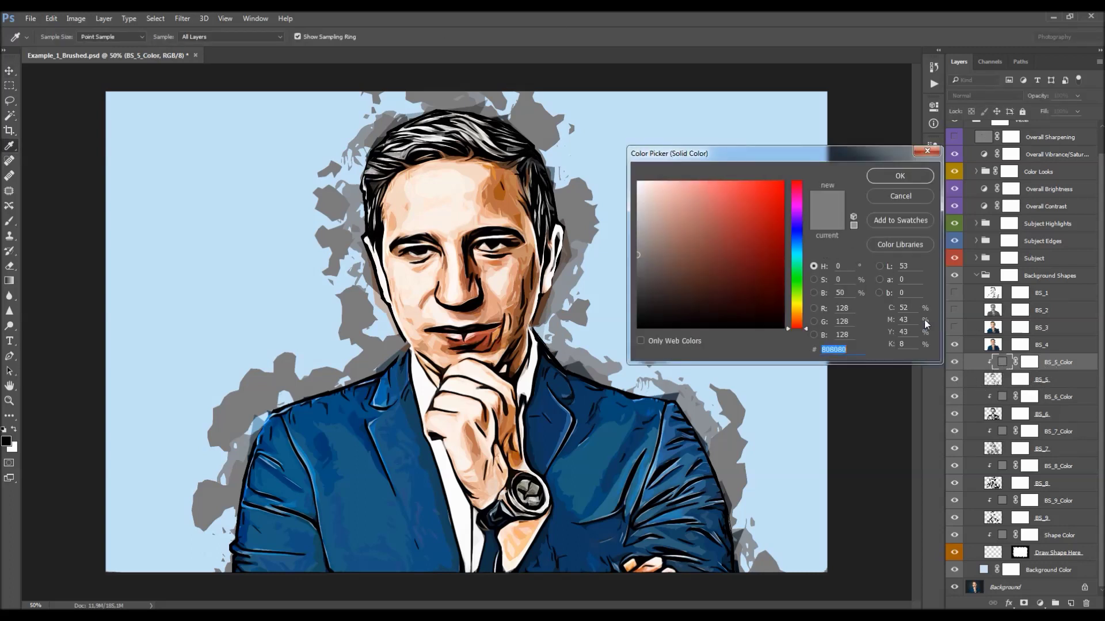
left_click_drag(794, 264, 797, 217)
left_click(758, 206)
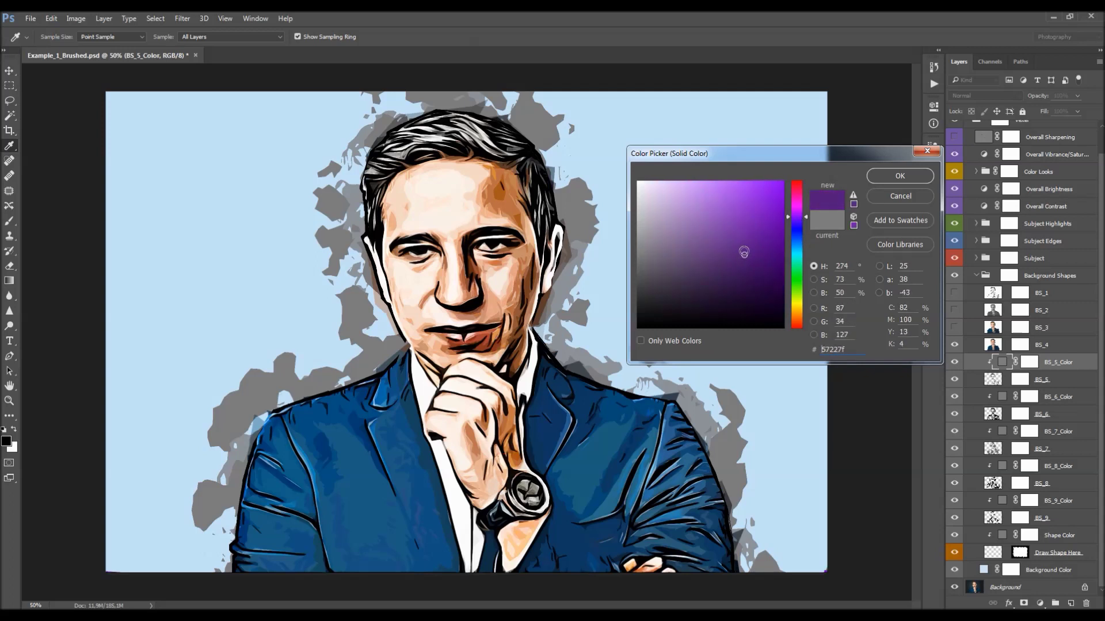
left_click(900, 176)
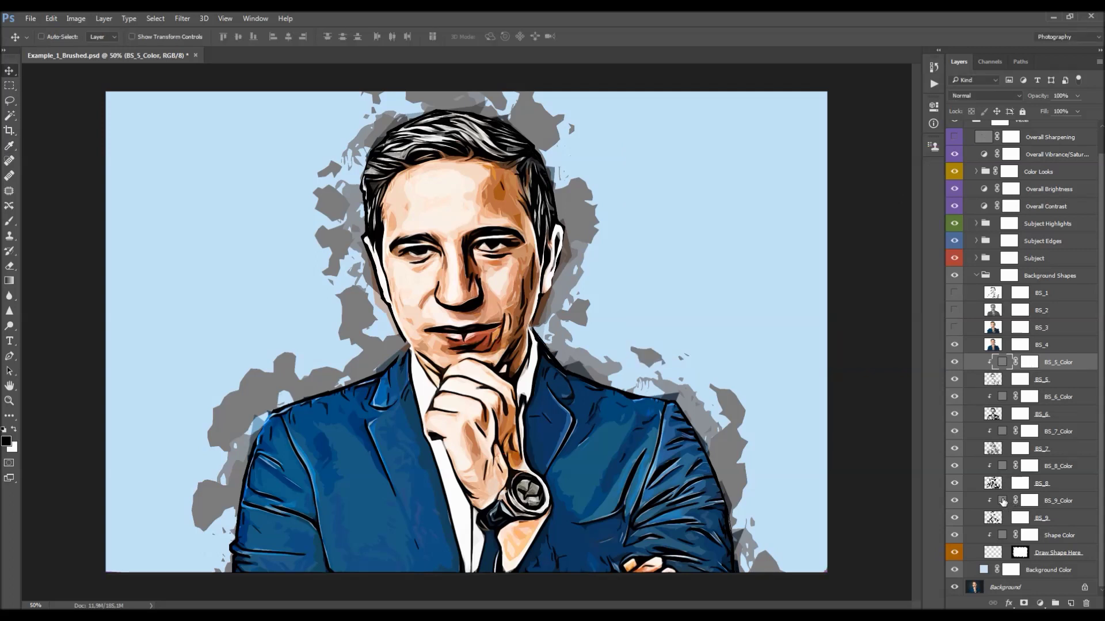
Step: Recolor the BS_9_Color fill layer to a blue sampled from the jacket, about #206281
double_click(1002, 500)
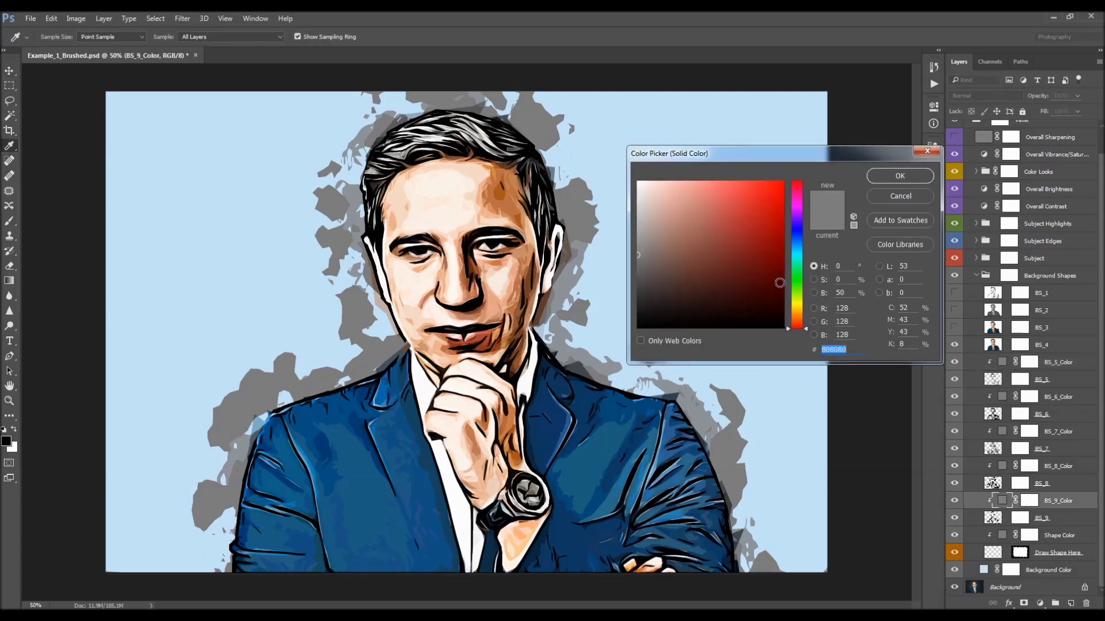
left_click(797, 255)
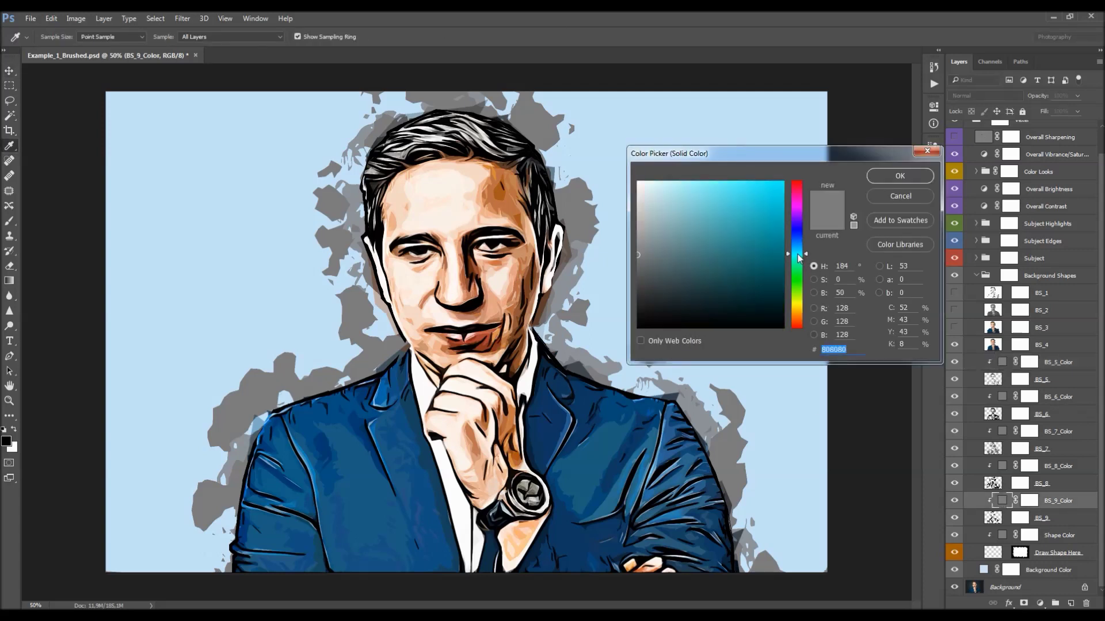
mouse_move(490, 171)
left_mouse_down()
mouse_move(502, 190)
mouse_move(500, 181)
left_mouse_up()
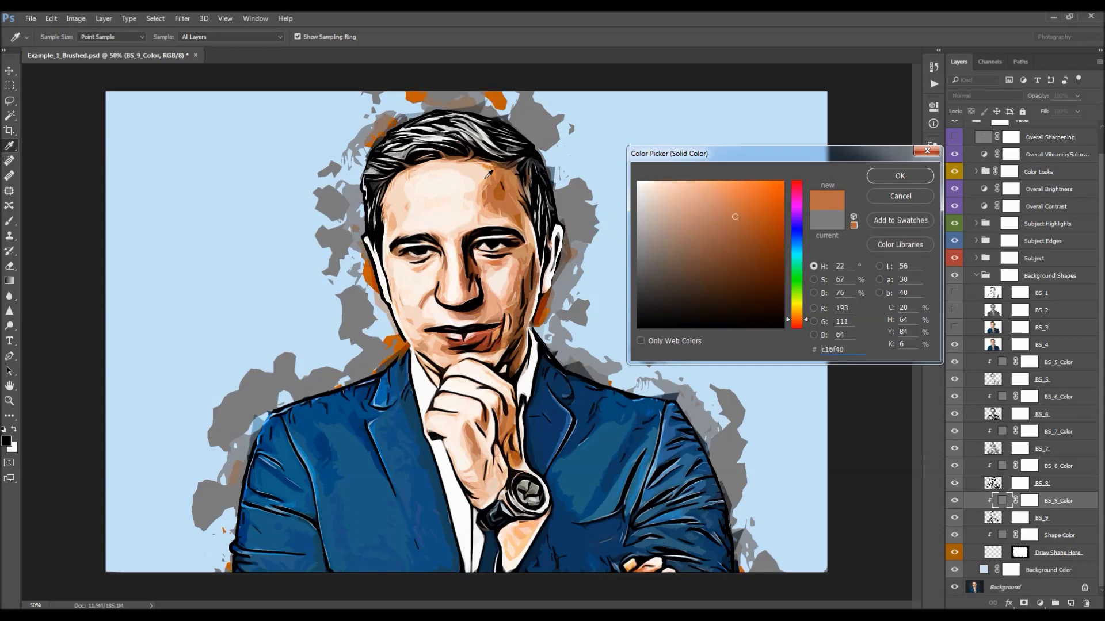
left_click_drag(582, 387, 357, 456)
left_click_drag(587, 468, 614, 434)
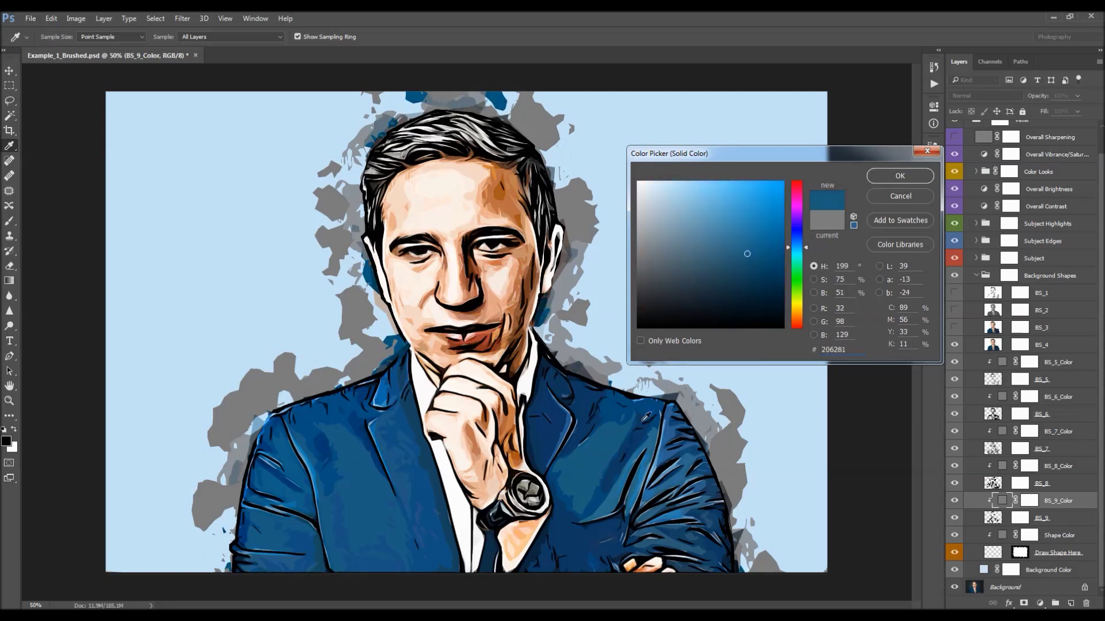
left_click(900, 180)
Step: Recolor the BS_8_Color fill layer to #153c68 and BS_7_Color to #144068, sampling both dark blues from the jacket
double_click(1002, 466)
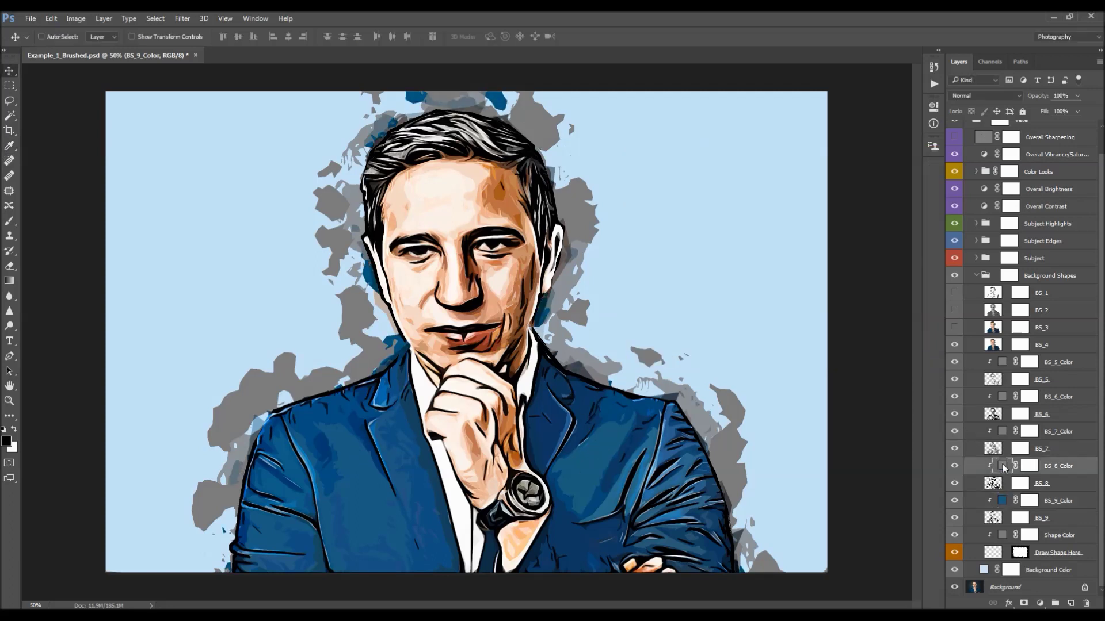
left_click(570, 417)
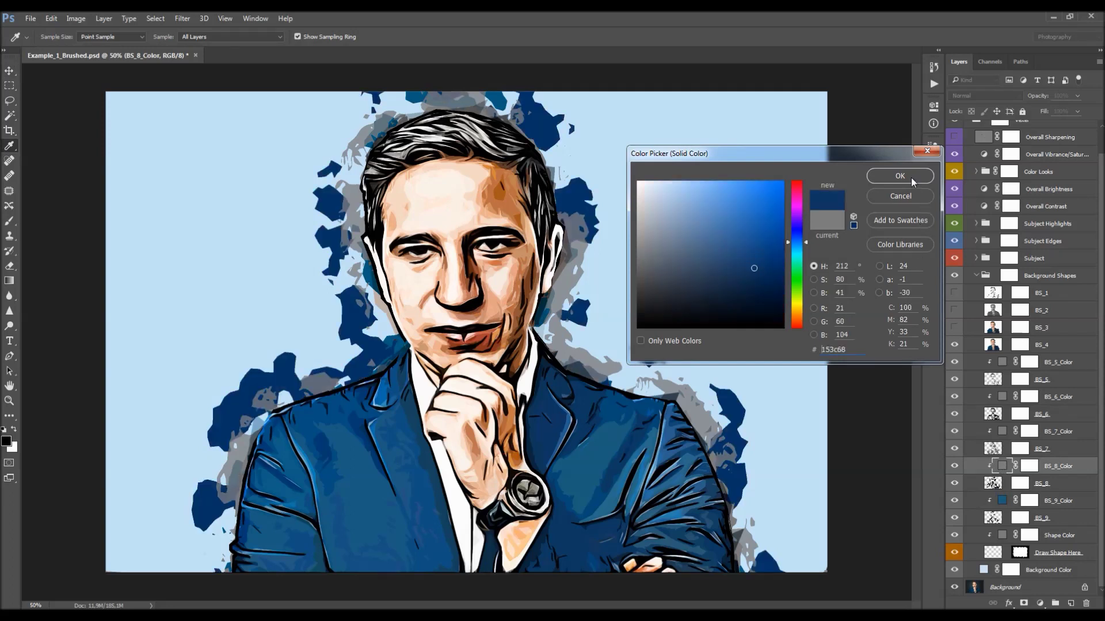
left_click(911, 180)
double_click(1002, 431)
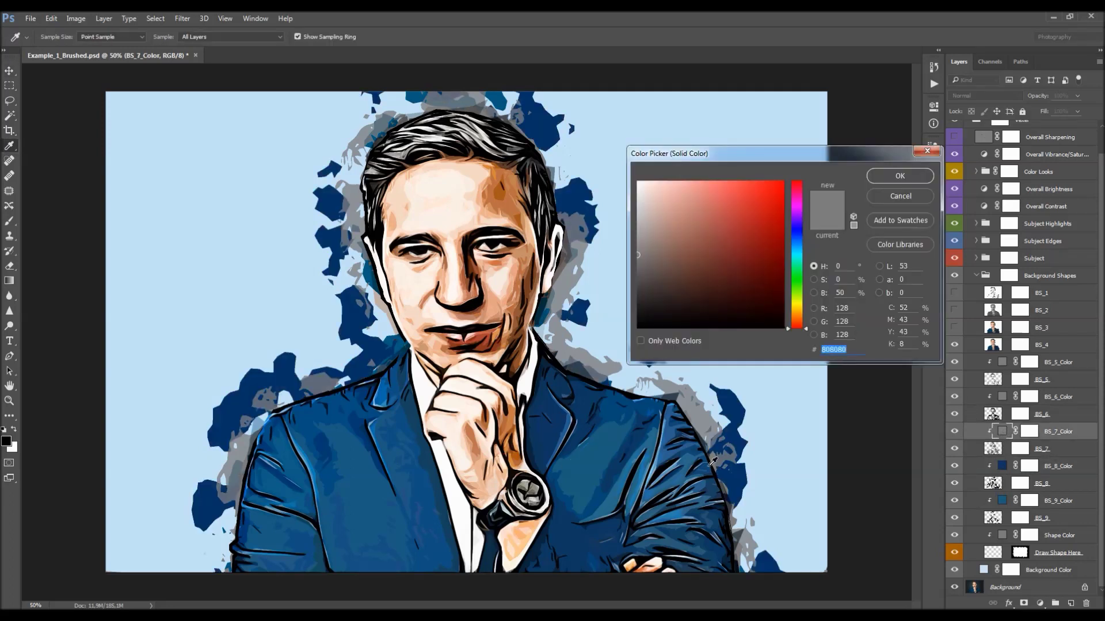
left_click(620, 461)
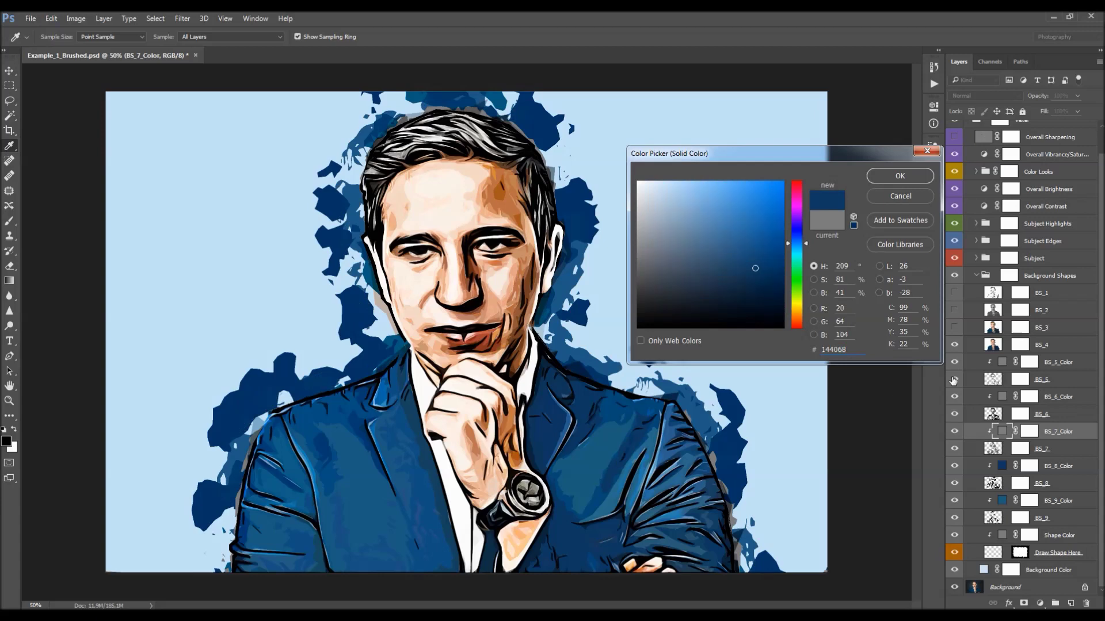
left_click(922, 176)
Step: Recolor the BS_6_Color fill layer to a mid blue sampled from the jacket, about #165587
double_click(1002, 397)
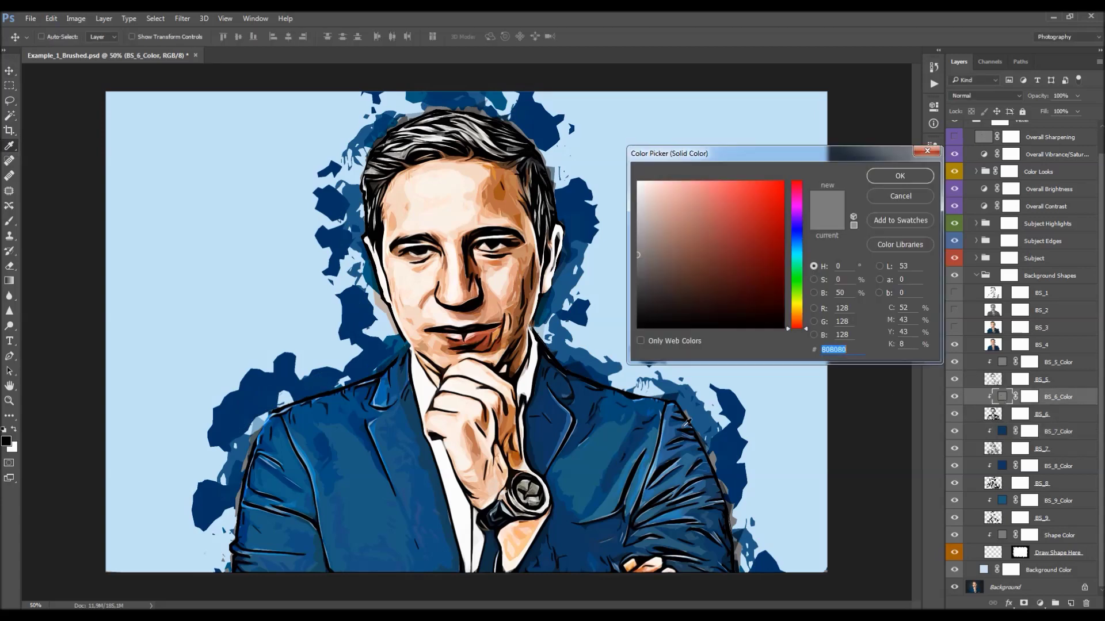
left_click(401, 461)
left_click(416, 459)
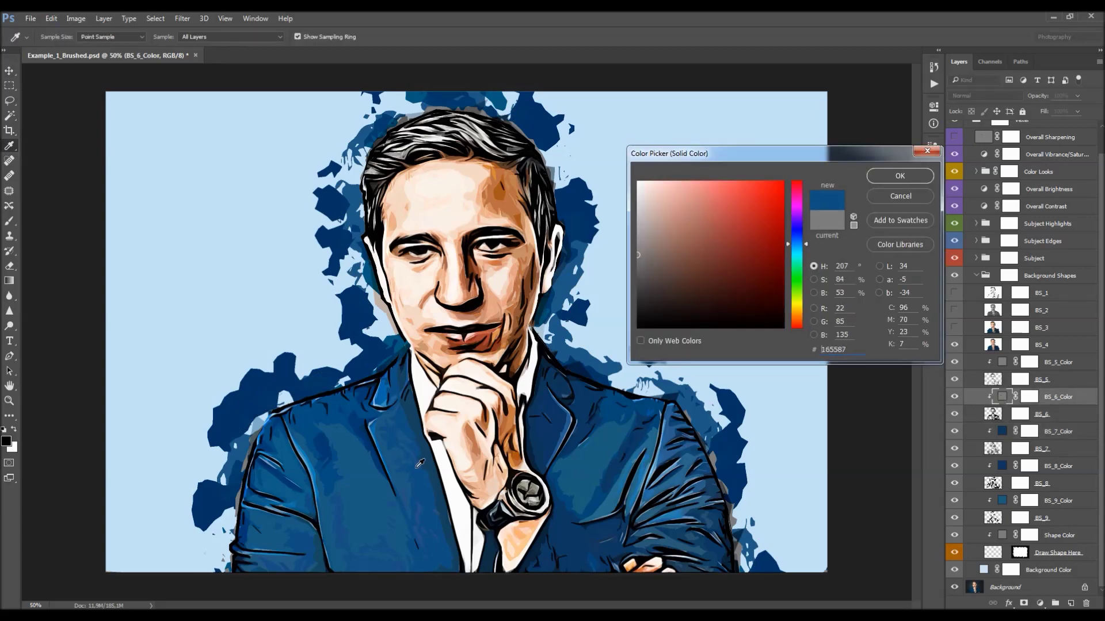
left_click(920, 176)
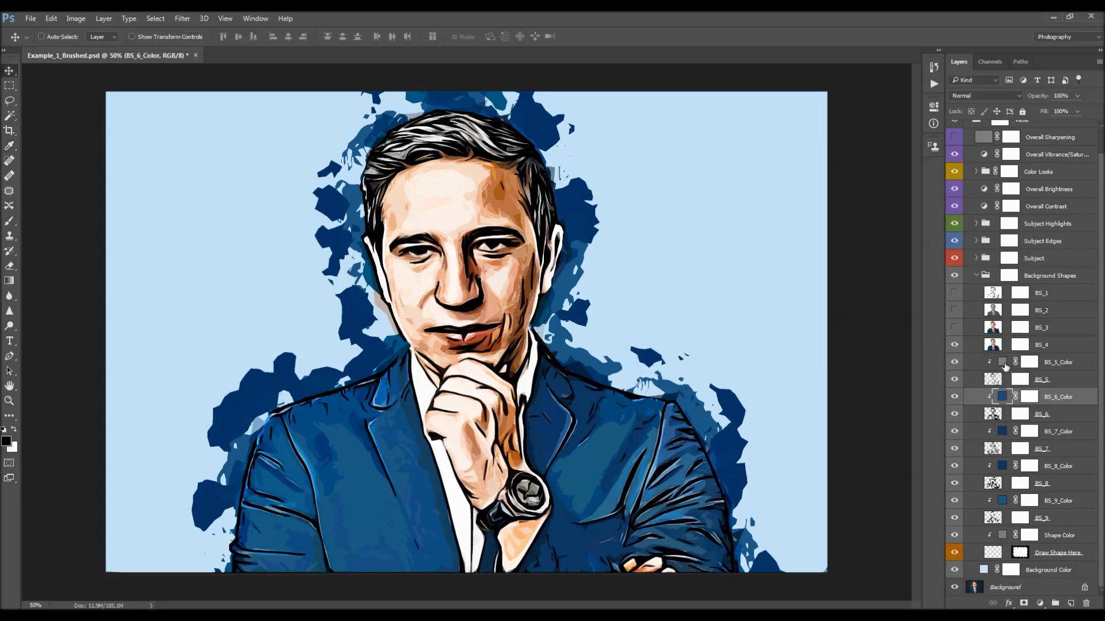
Step: Recolor the BS_5_Color fill layer to a dark blue sampled from the jacket, about #003b63
double_click(1002, 362)
left_click(504, 185)
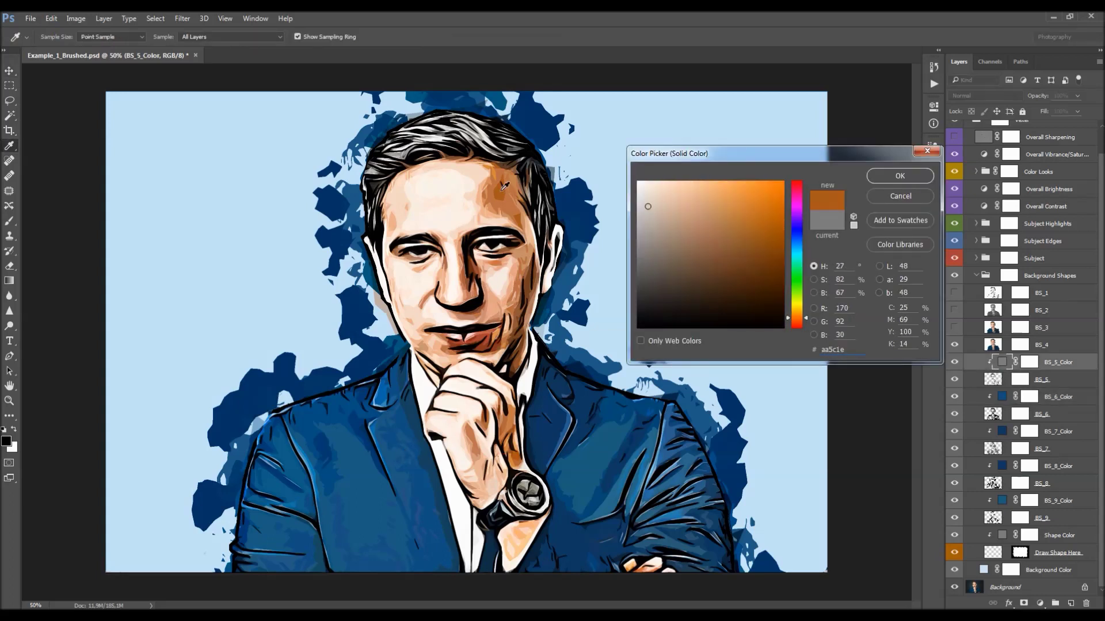
left_click(353, 438)
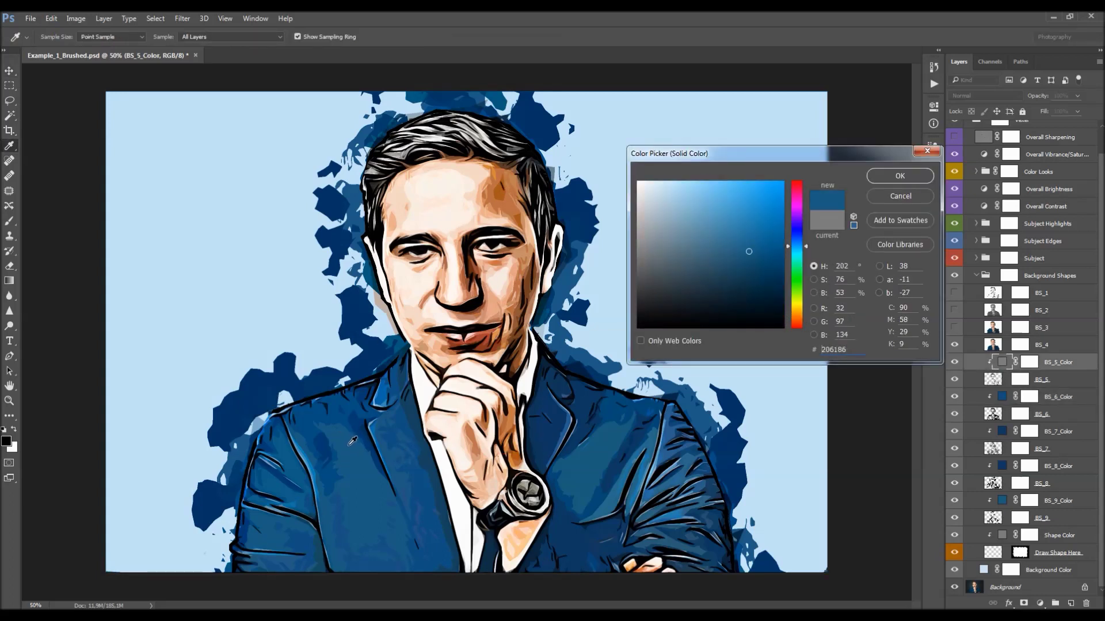
left_click(363, 428)
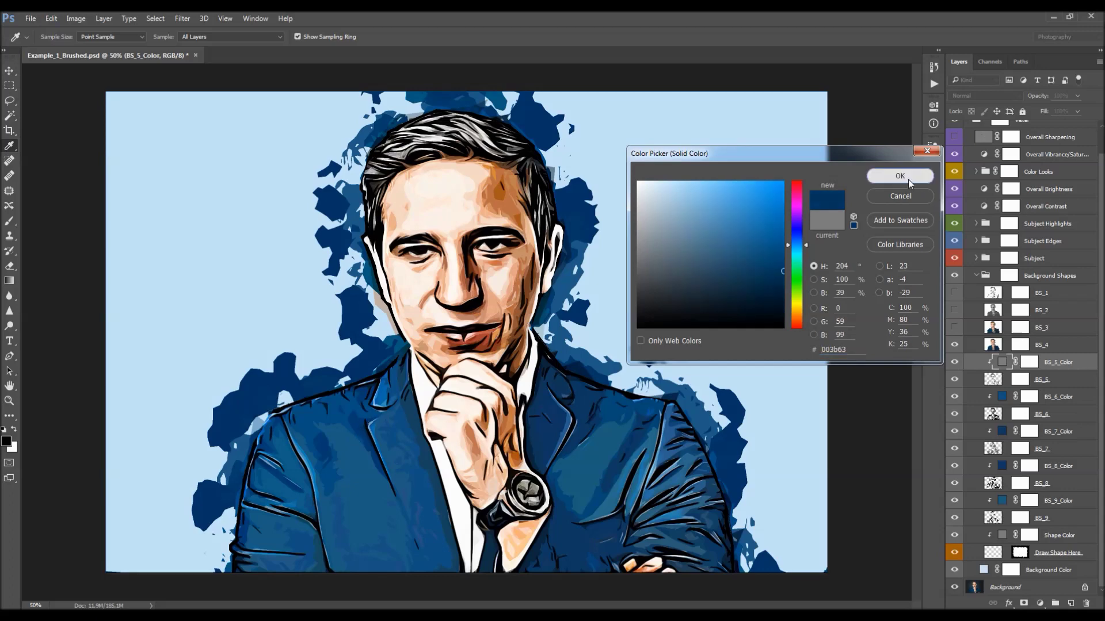
left_click(909, 183)
key("alt")
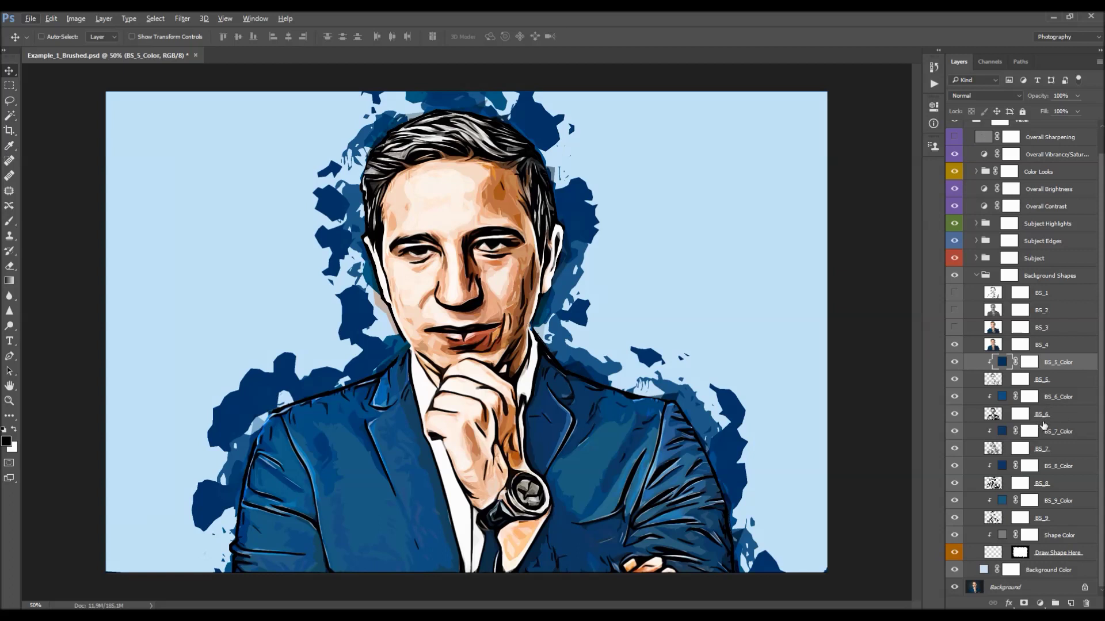
Step: Activate the Custom Shape tool for the Draw Shape Here layer and replace the current shape presets with the All set
left_click(1047, 554)
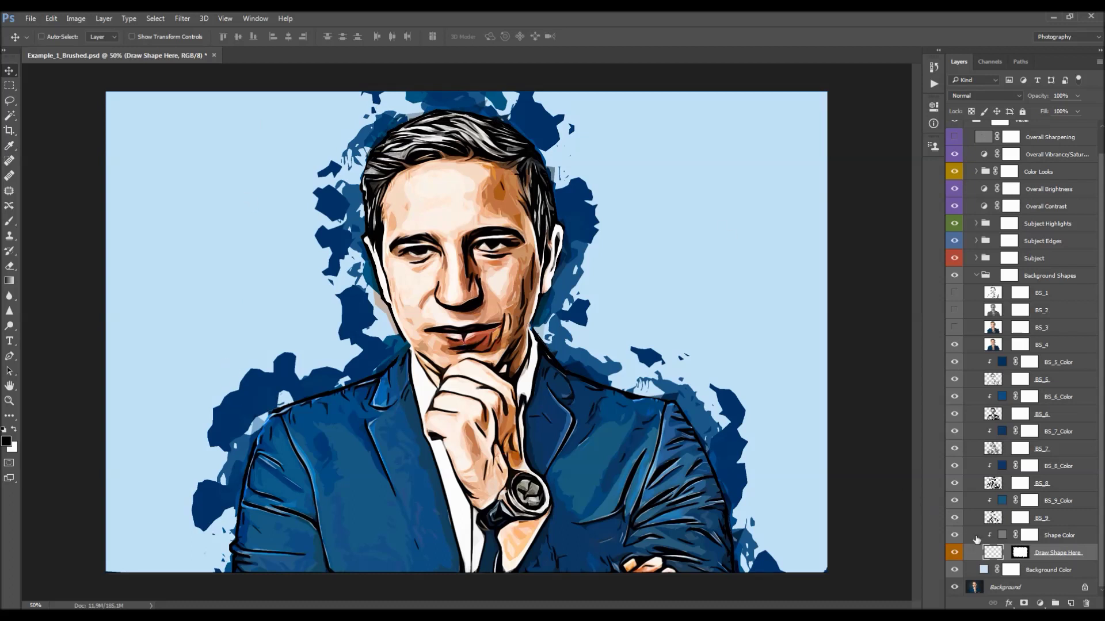
scroll(575, 344, "down", 2)
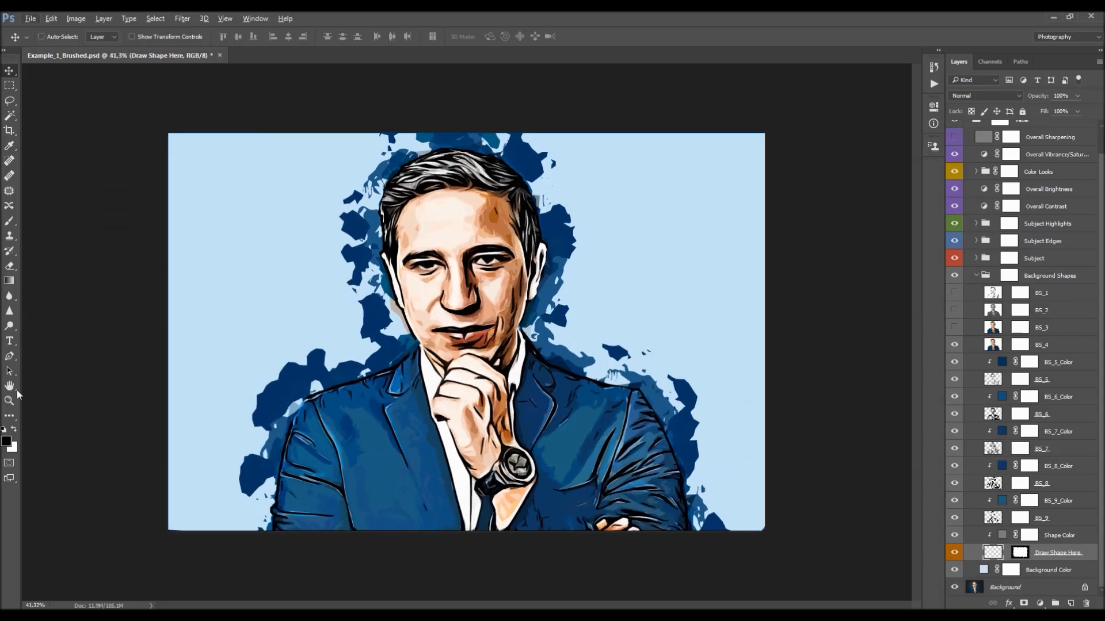
right_click(9, 417)
left_click(58, 403)
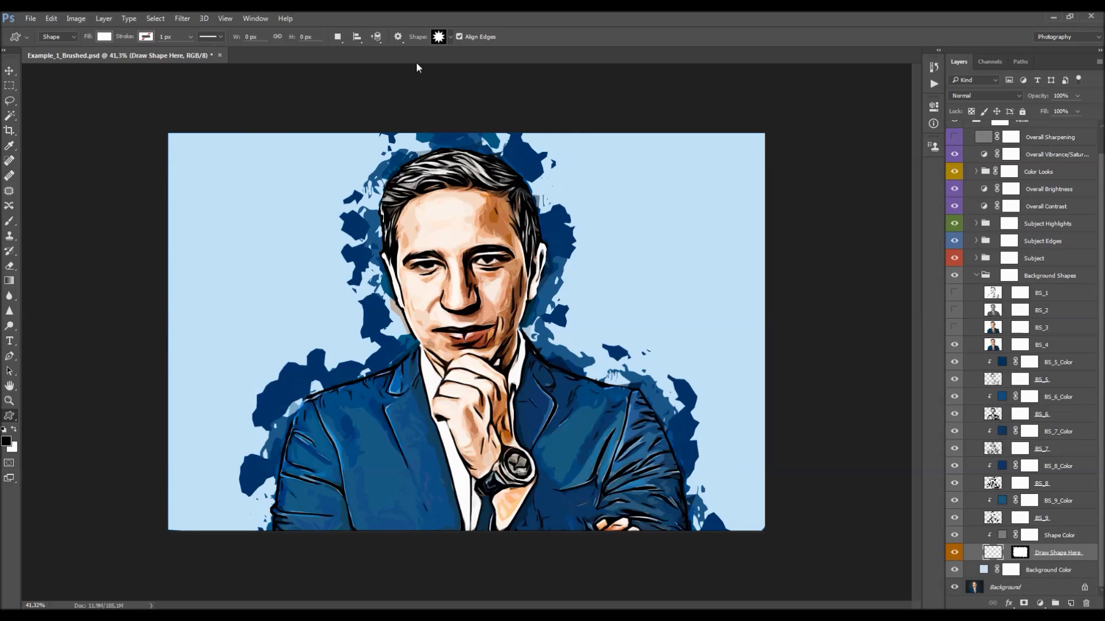
left_click(451, 37)
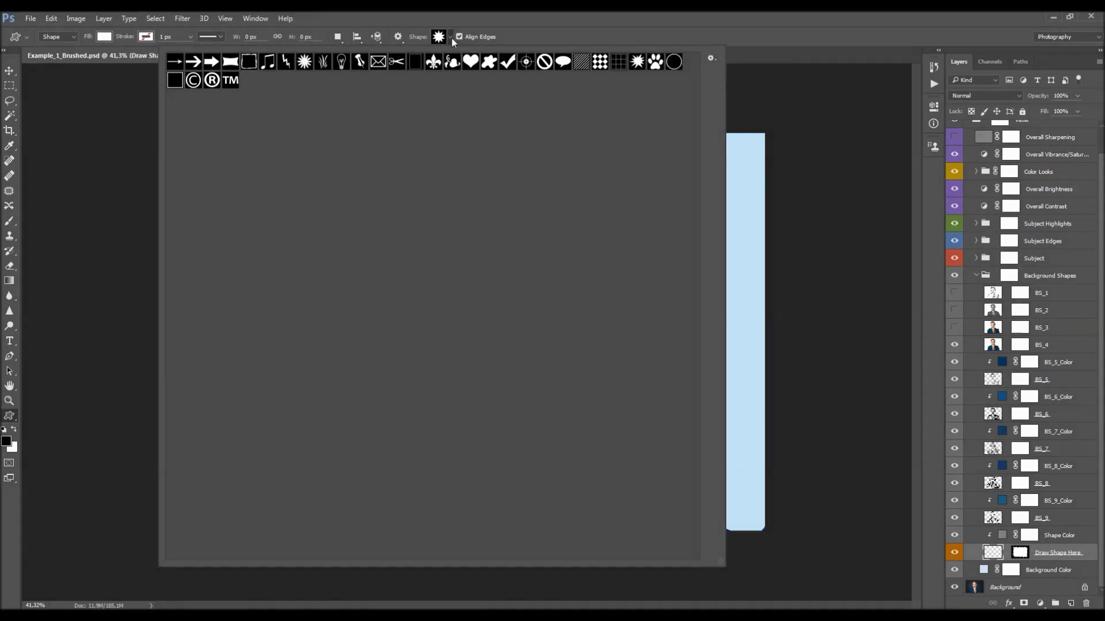
left_click(712, 59)
left_click(713, 58)
left_click_drag(721, 558, 454, 288)
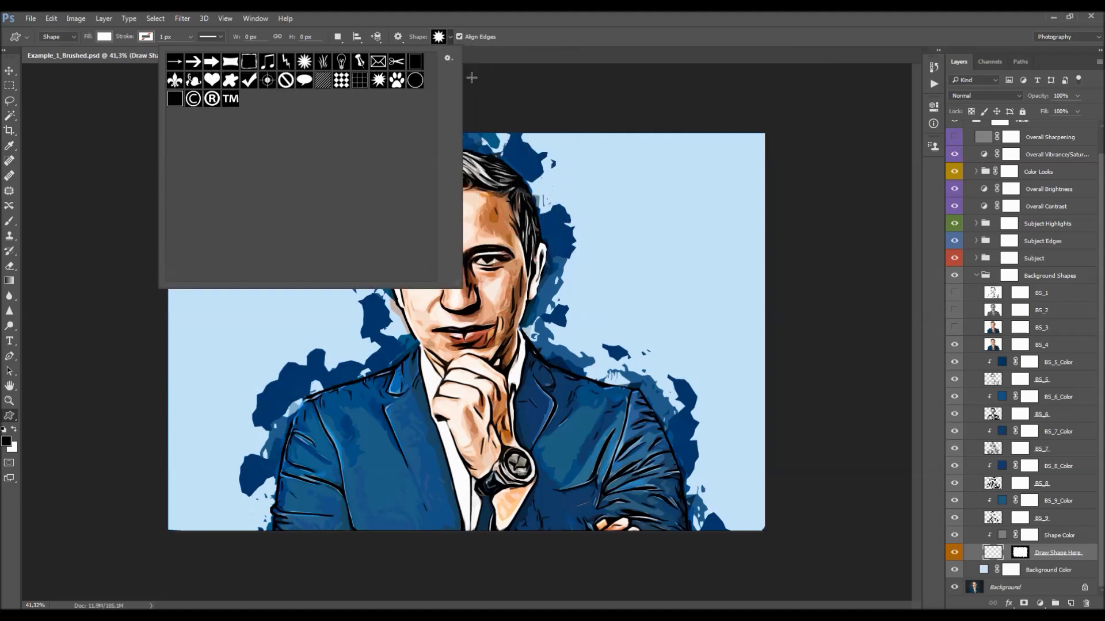
left_click(447, 58)
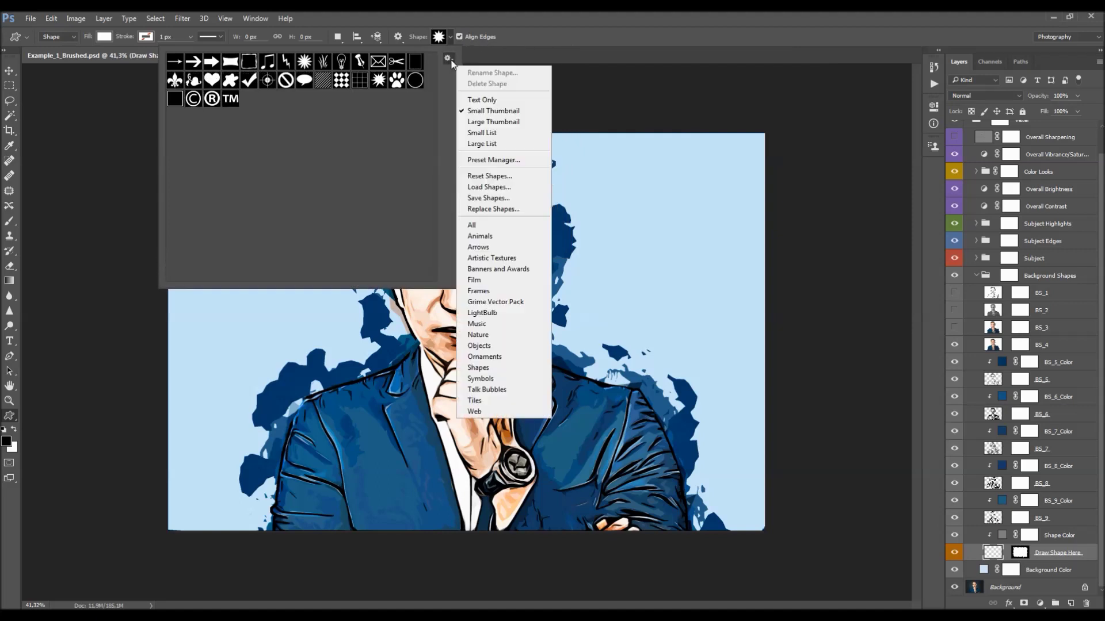
left_click(502, 225)
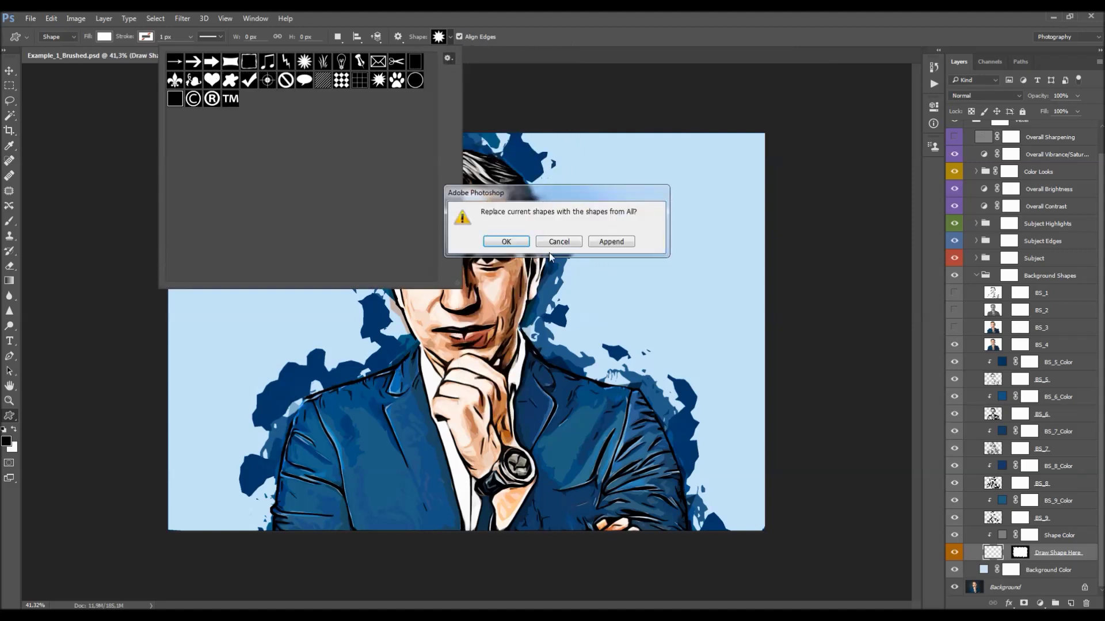
left_click(507, 242)
left_click(450, 36)
left_click(472, 77)
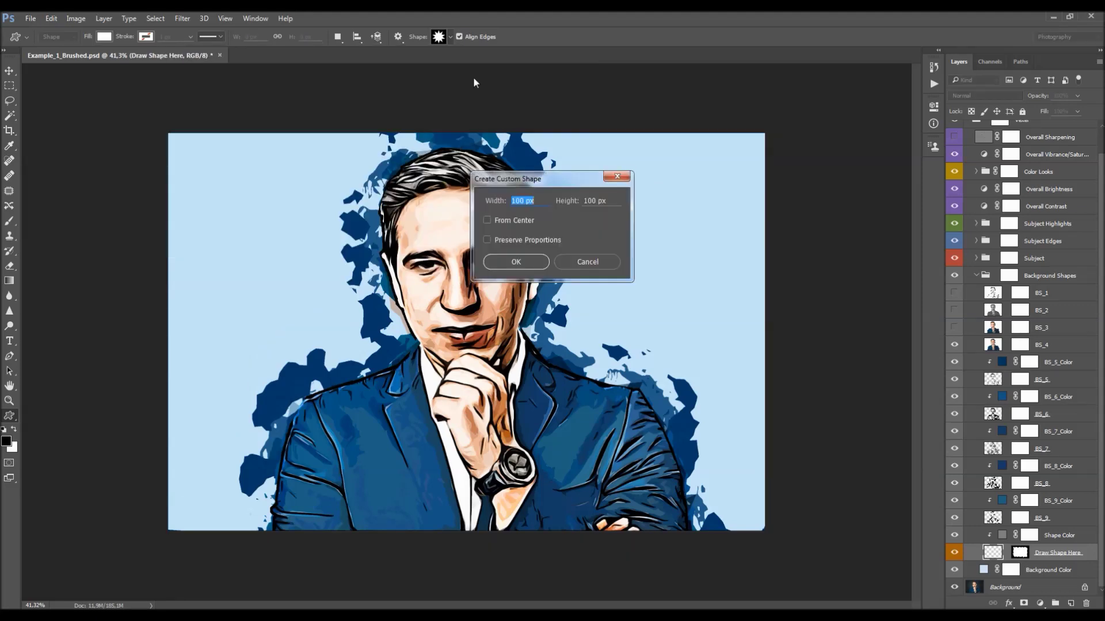
key("Escape")
Step: Draw a ten-pointed star about 1991 by 2093 px behind the subject on the Draw Shape Here layer
left_click(450, 36)
left_click_drag(587, 282, 707, 386)
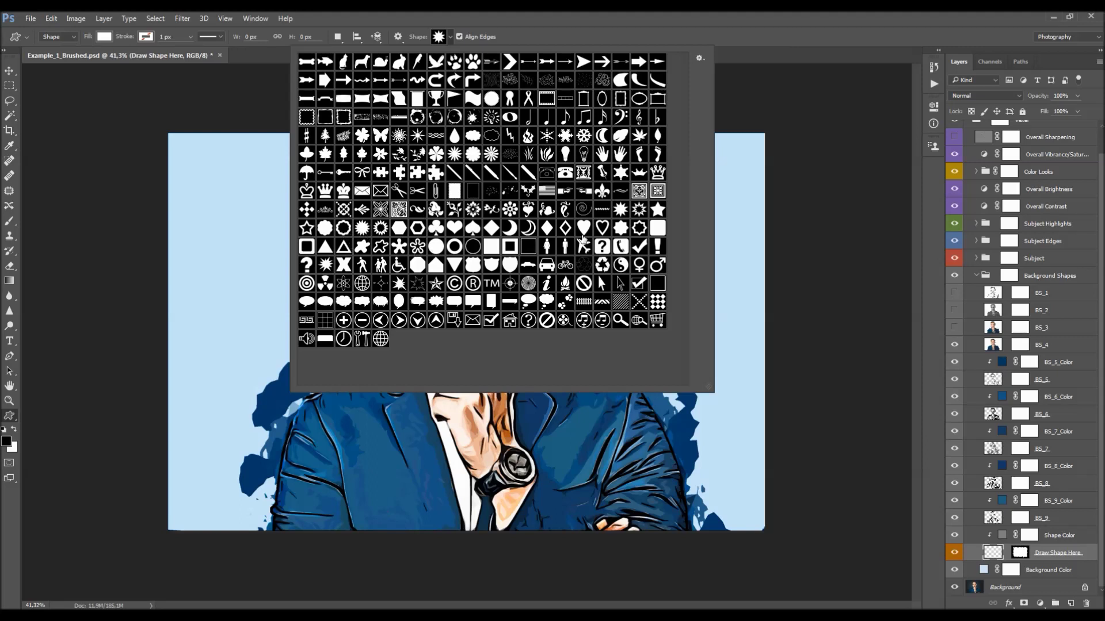
left_click(620, 213)
double_click(622, 213)
scroll(546, 203, "down", 5)
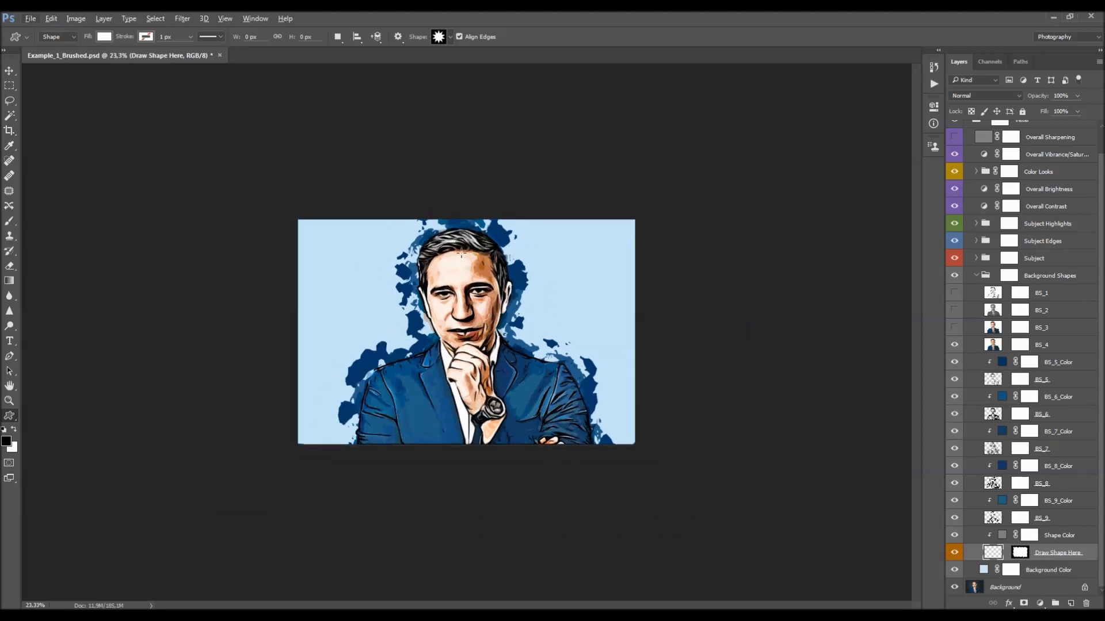
left_click_drag(350, 212, 758, 489)
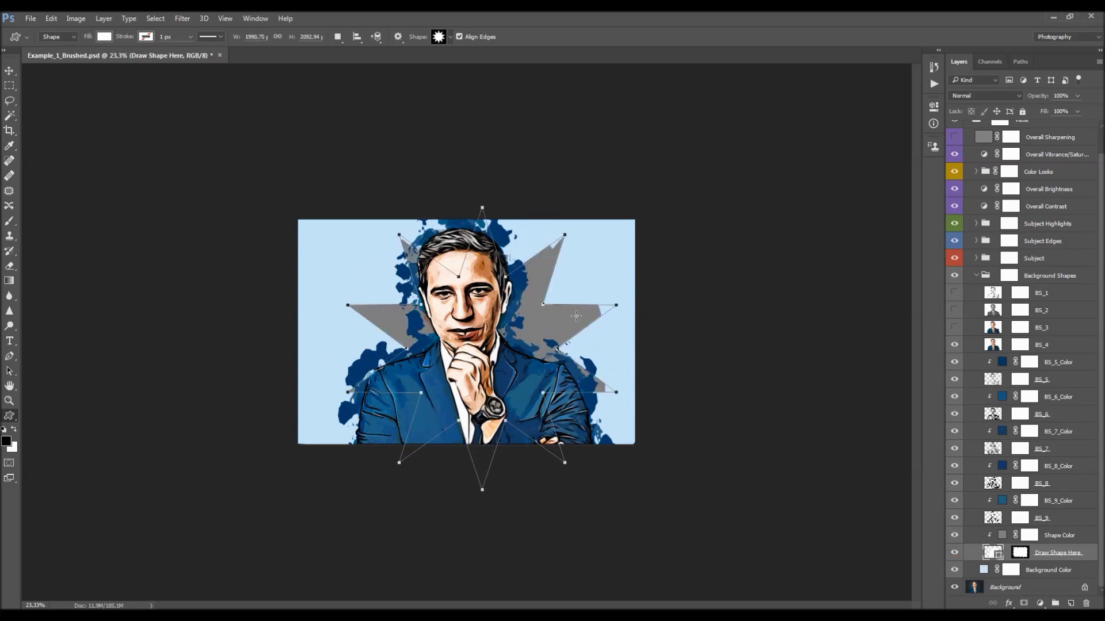
Step: Reposition the star so it is centered behind the subject, and try rotating it with Free Transform
key("v")
scroll(506, 314, "up", 3)
left_click_drag(512, 321, 548, 325)
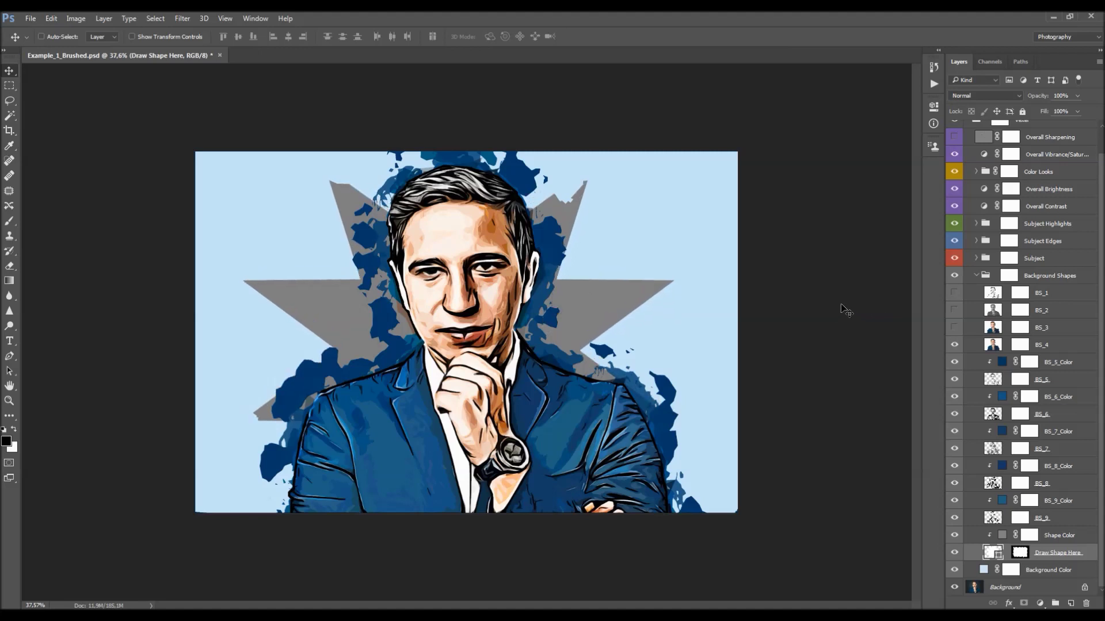
key("ctrl")
key("ctrl+t")
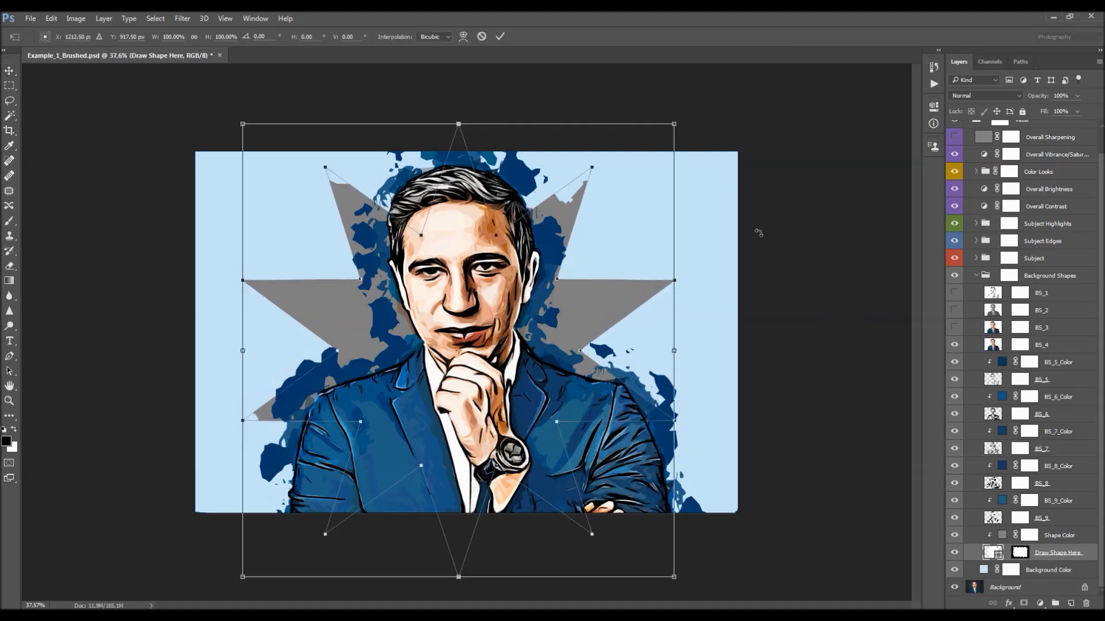
mouse_move(765, 259)
left_mouse_down()
mouse_move(771, 320)
mouse_move(771, 242)
left_mouse_up()
key("Return")
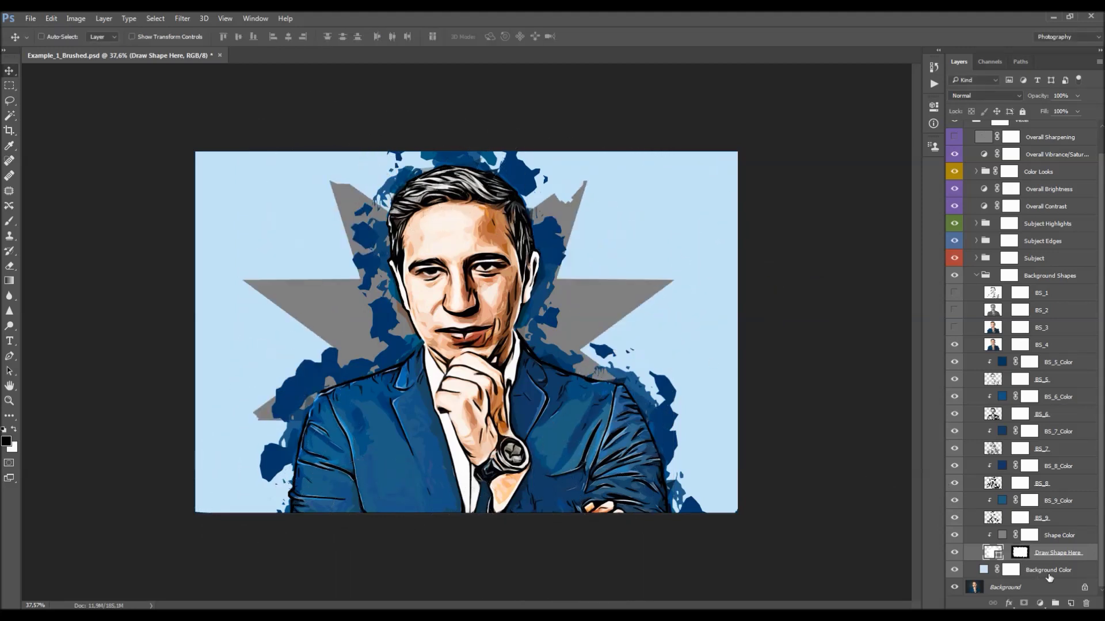
Step: Disable and re-enable the Draw Shape Here layer mask to compare the star's edges, then reselect the shape itself
left_click(1020, 551)
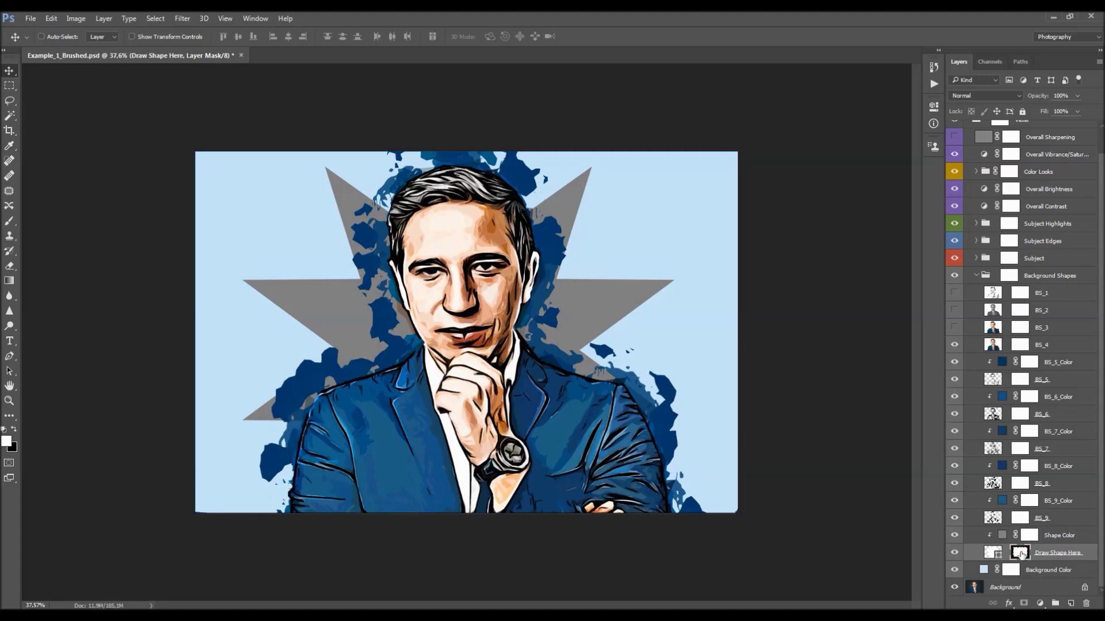
left_click(1020, 552, "shift")
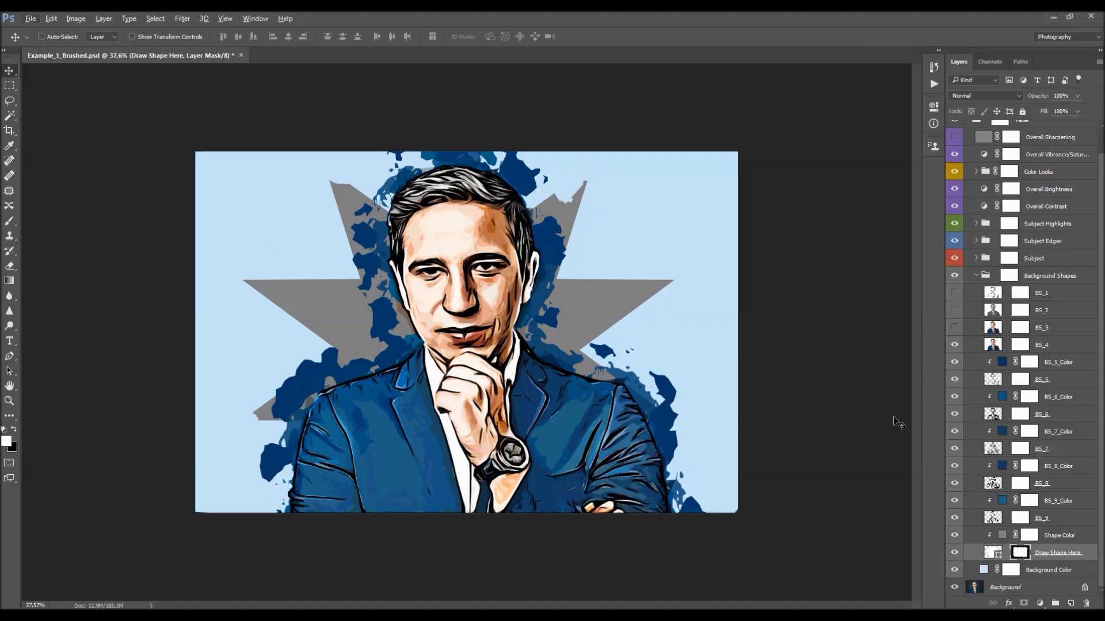
left_click(996, 554)
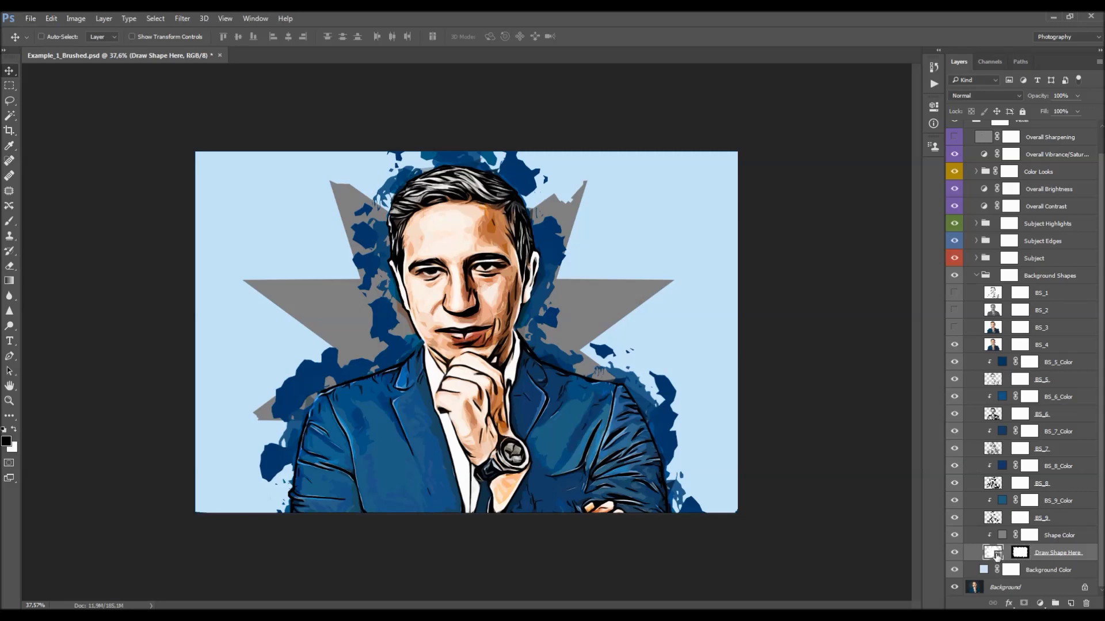
Step: Try to narrow the Draw Shape Here layer mask from both sides with Free Transform
left_click(1021, 553)
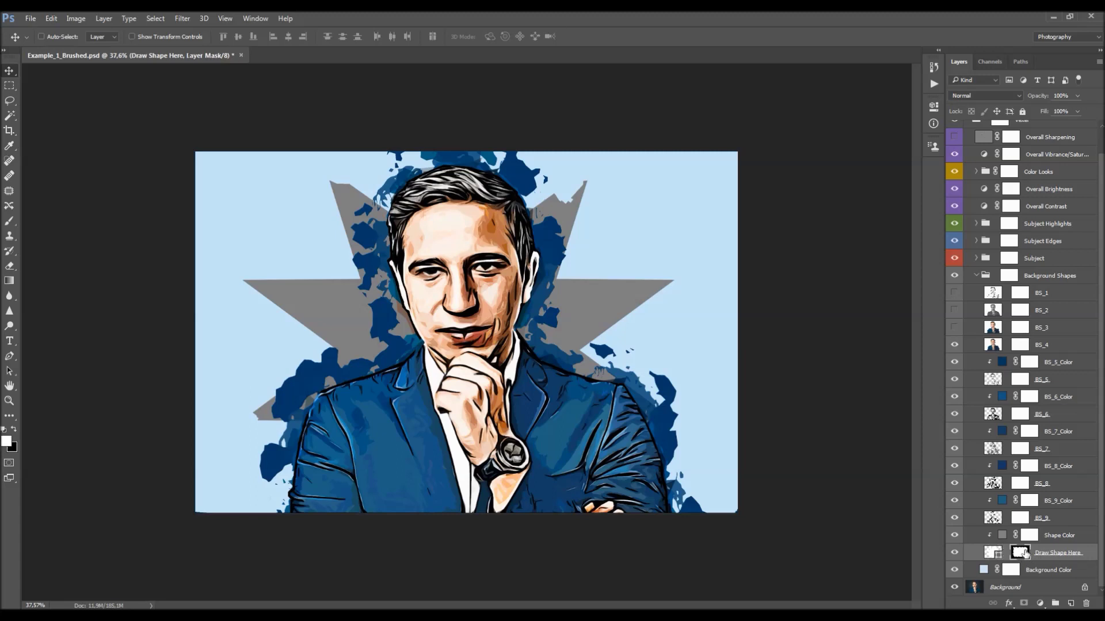
key("ctrl+t")
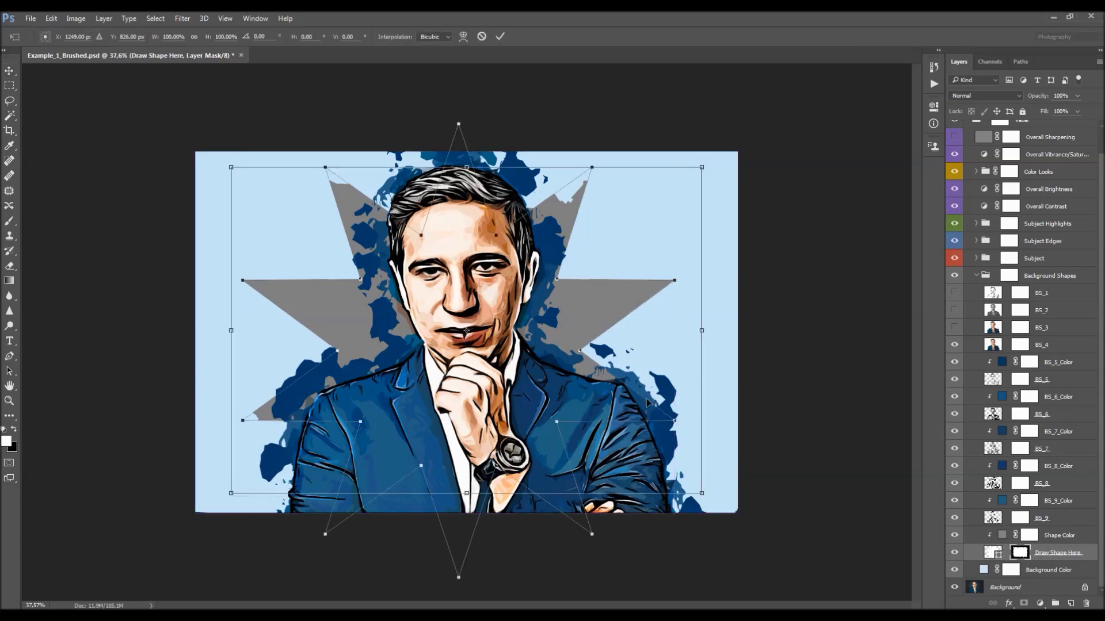
left_click_drag(702, 331, 636, 338)
left_click_drag(231, 330, 274, 332)
key("Escape")
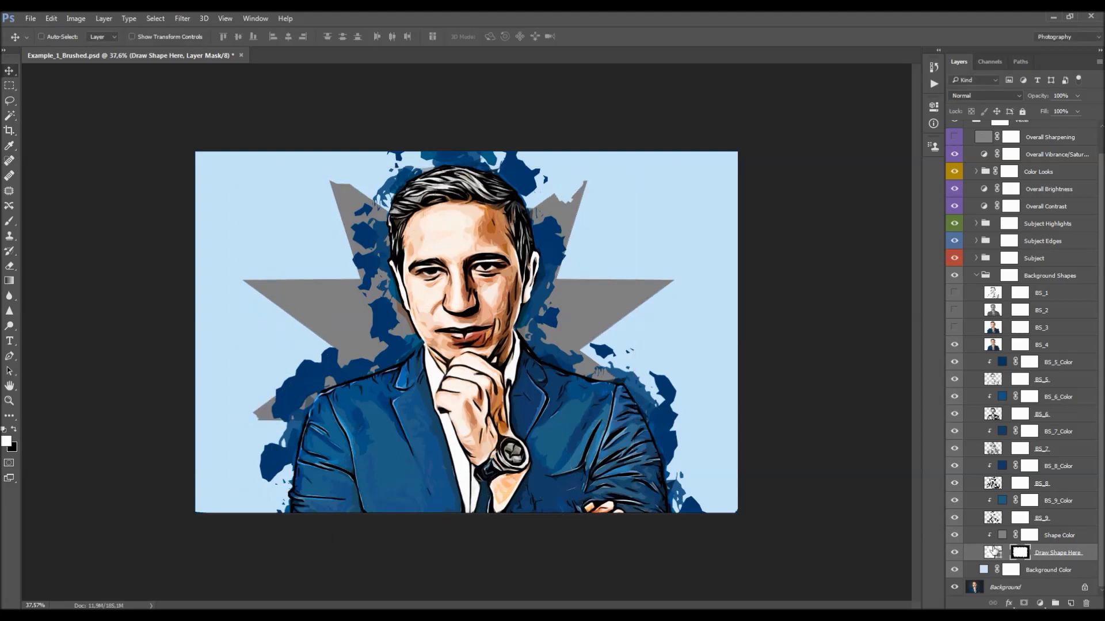
Step: Rasterize the star shape on the Draw Shape Here layer
left_click(994, 551)
right_click(1080, 555)
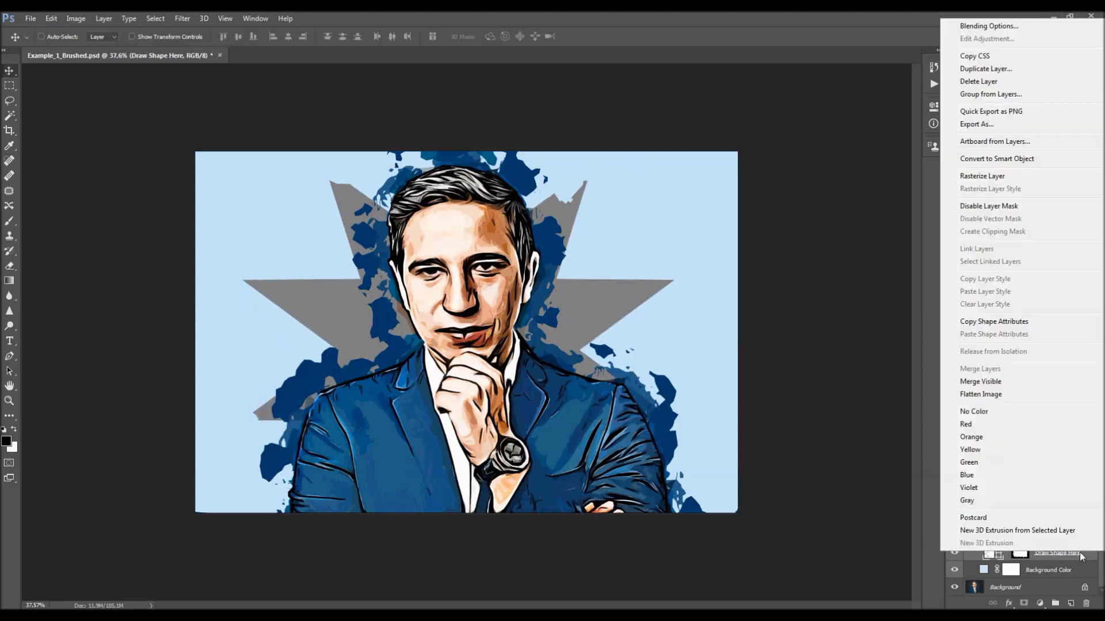
left_click(978, 176)
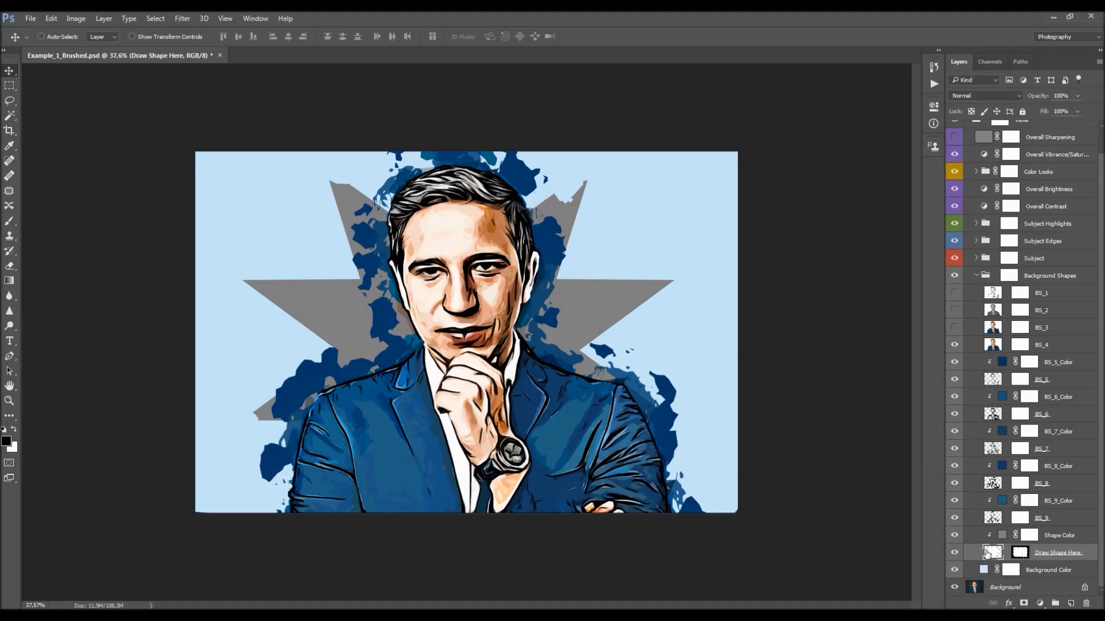
key("ctrl+t")
left_click_drag(806, 202, 816, 412)
left_click_drag(763, 277, 830, 271)
key("Escape")
Step: Shrink the Draw Shape Here layer mask from both sides and the upper edge, to about 86.13% width and 96.48% height
left_click(1020, 553)
key("ctrl+t")
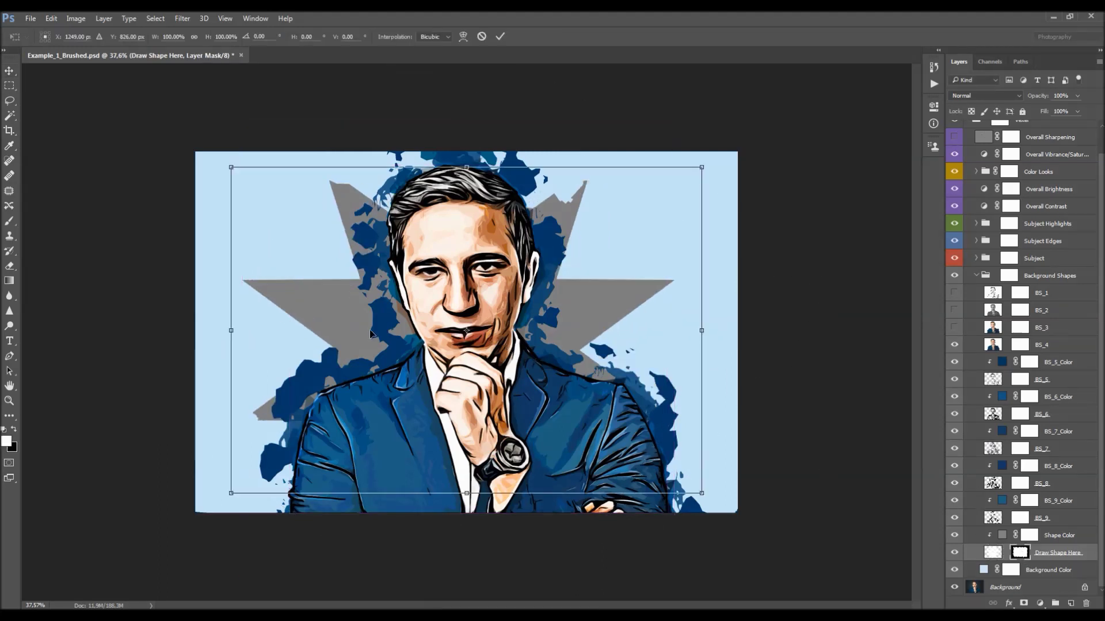
left_click_drag(227, 329, 251, 327)
mouse_move(477, 164)
left_mouse_down()
mouse_move(476, 152)
mouse_move(476, 179)
left_mouse_up()
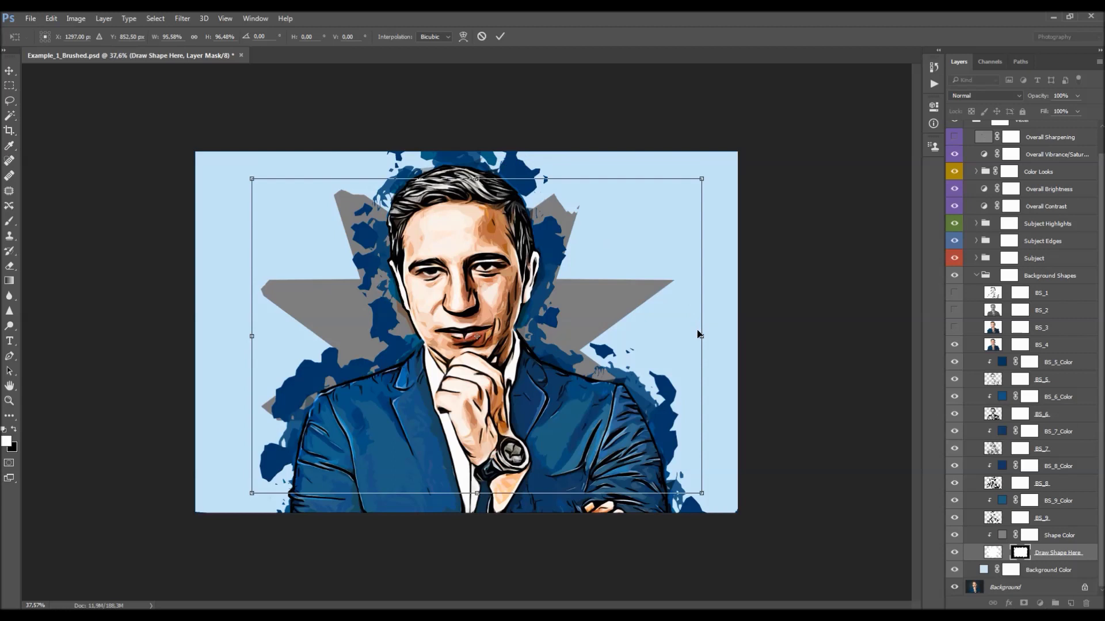
left_click_drag(702, 337, 676, 335)
mouse_move(252, 334)
left_mouse_down()
mouse_move(302, 332)
mouse_move(258, 332)
left_mouse_up()
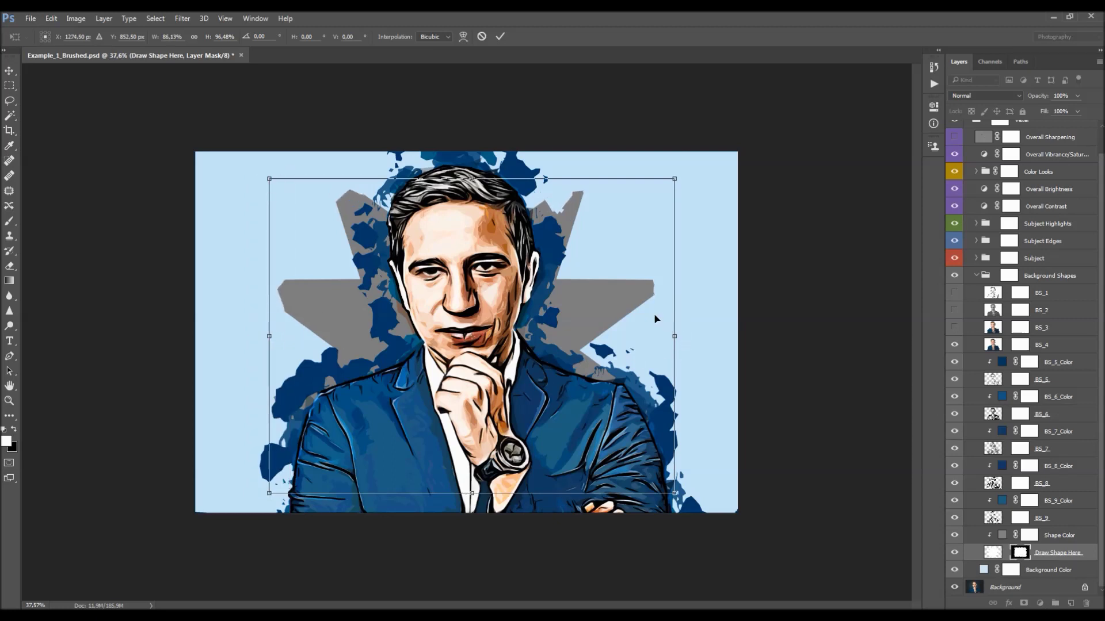
key("Return")
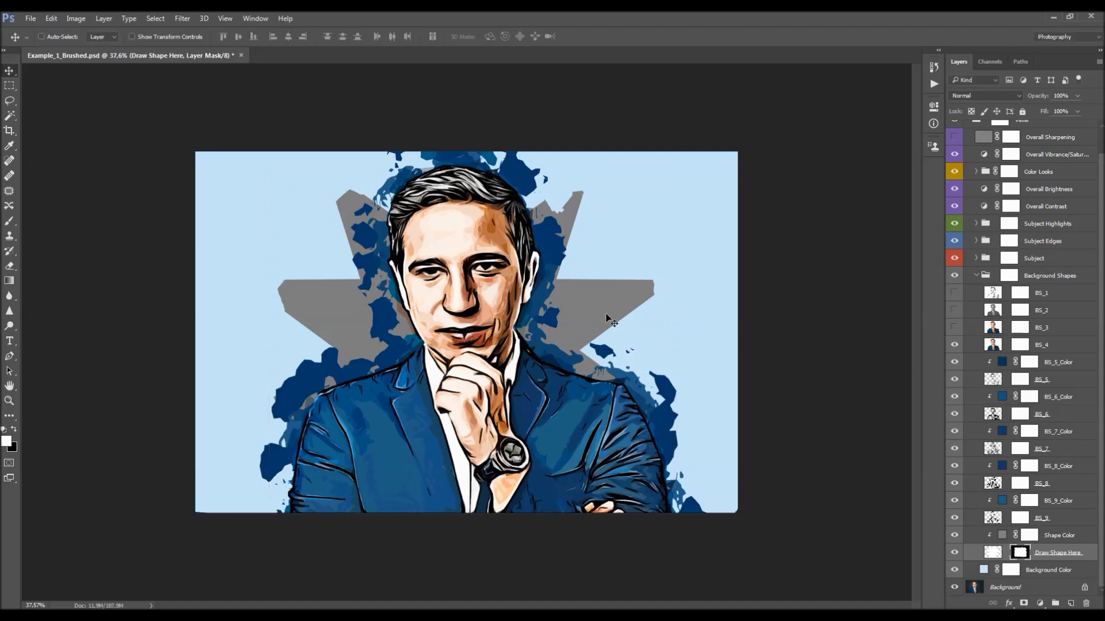
Step: Change the Shape Color fill to a bright blue, basing its hue on a blue sampled from the subject's jacket
double_click(1002, 535)
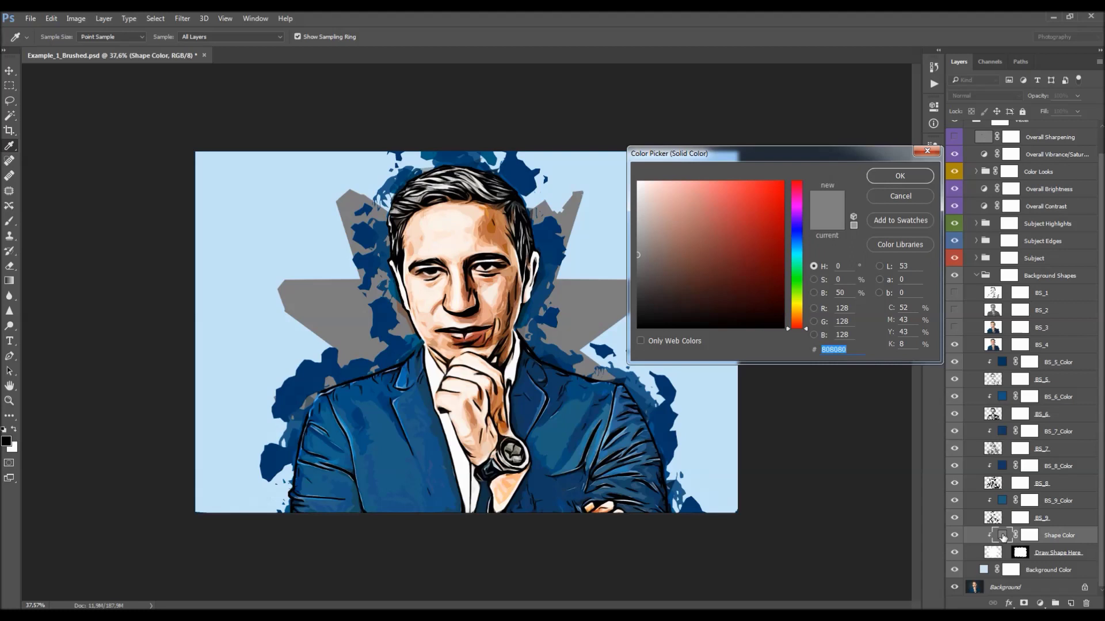
left_click(594, 396)
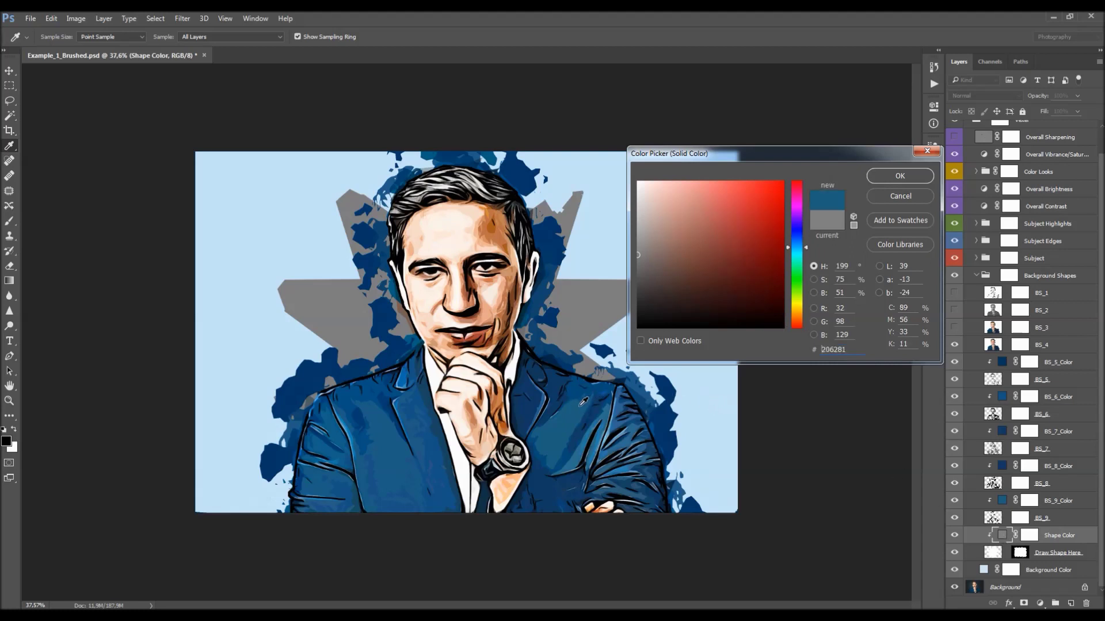
left_click_drag(702, 258, 783, 183)
left_click_drag(797, 244, 782, 193)
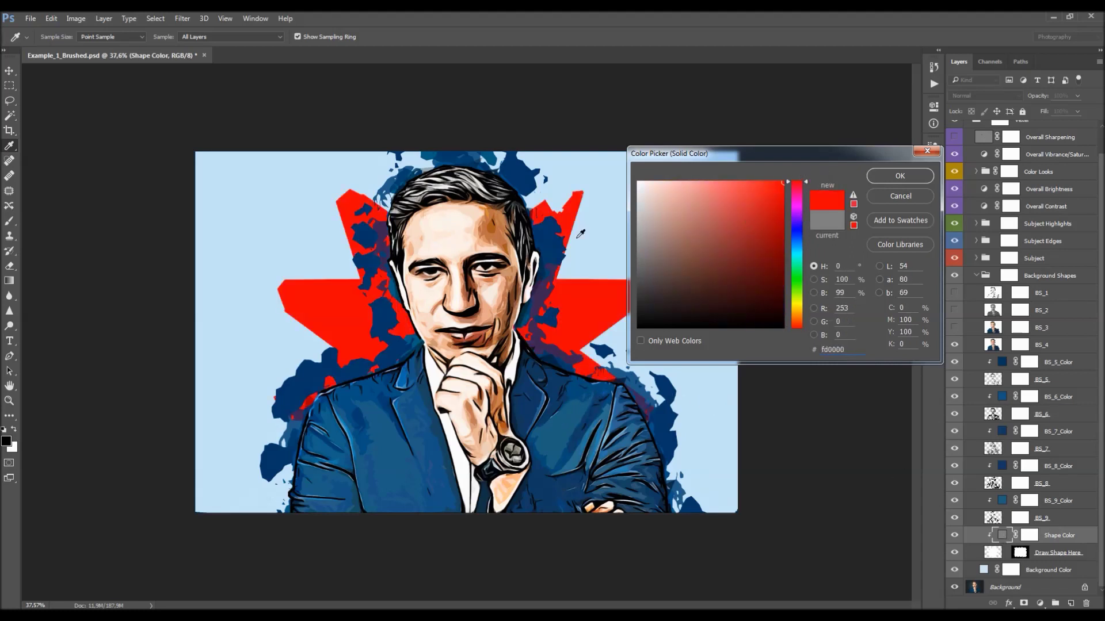
left_click(579, 411)
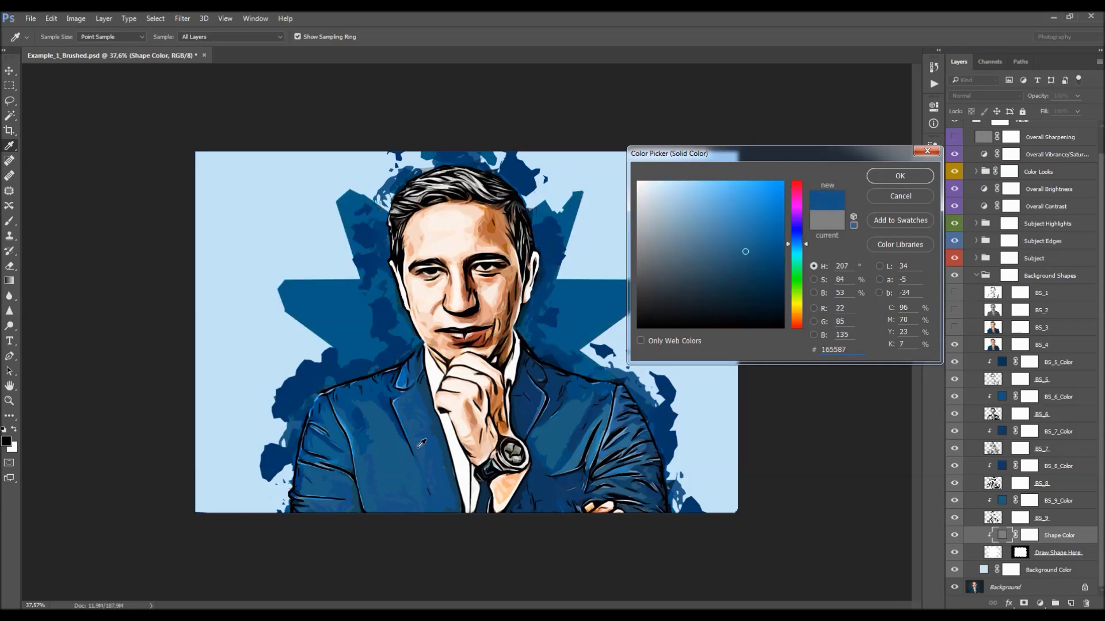
left_click(565, 417)
left_click(583, 387)
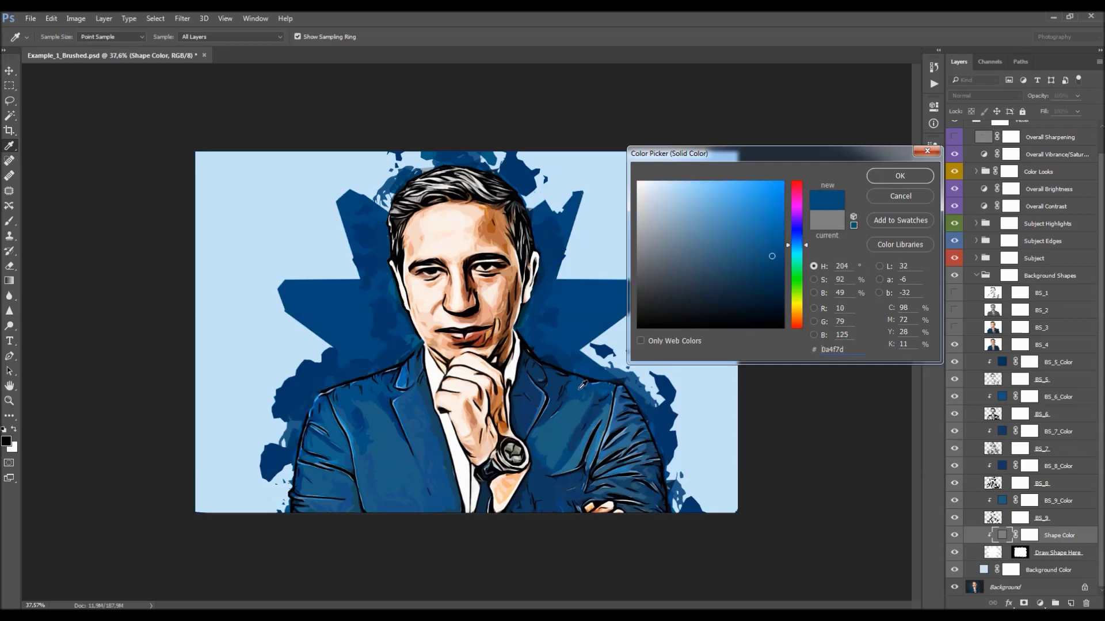
left_click(759, 198)
left_click(888, 178)
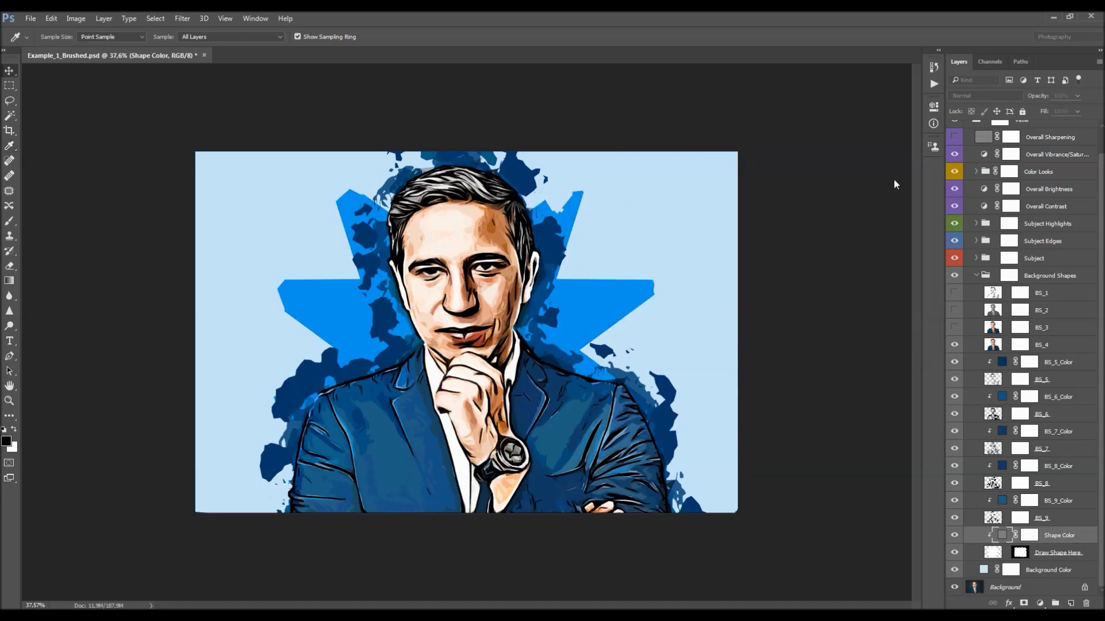
Step: Lower the Draw Shape Here layer's opacity to 22% and collapse the Background Shapes group
scroll(530, 293, "up", 1)
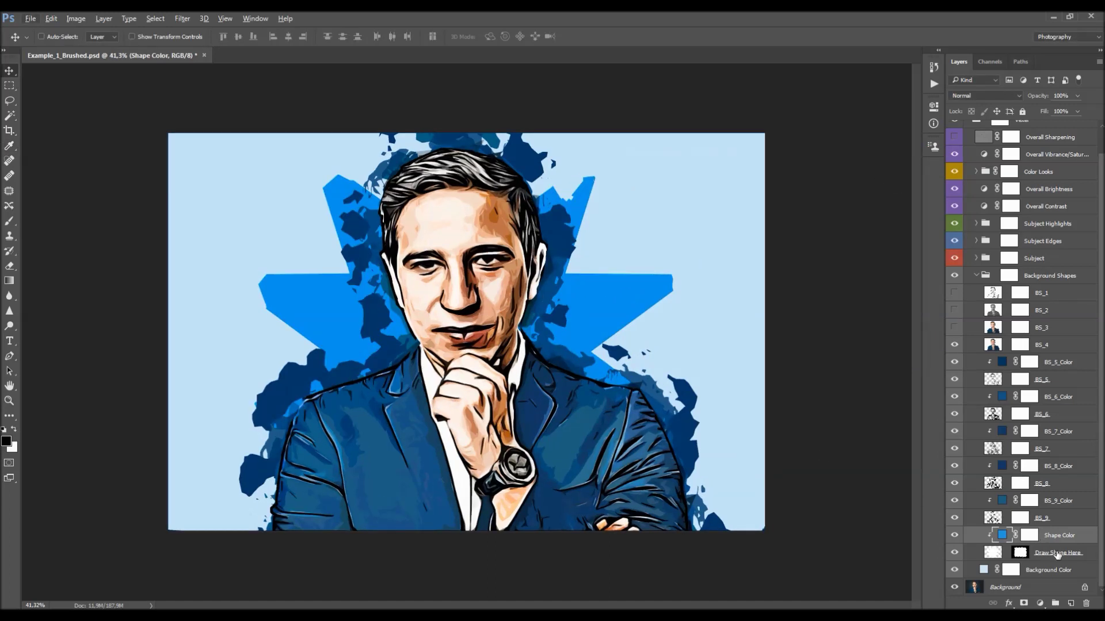
left_click(1040, 553)
left_click(954, 554)
left_click(953, 554)
left_click_drag(1051, 94, 734, 153)
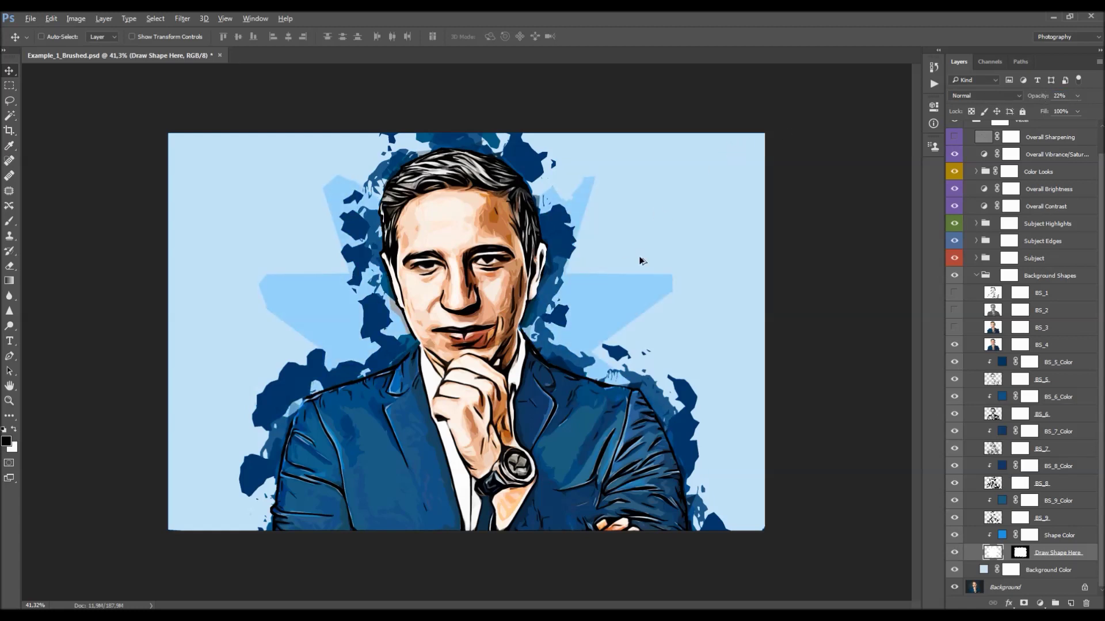
scroll(642, 260, "down", 3)
scroll(543, 262, "up", 2)
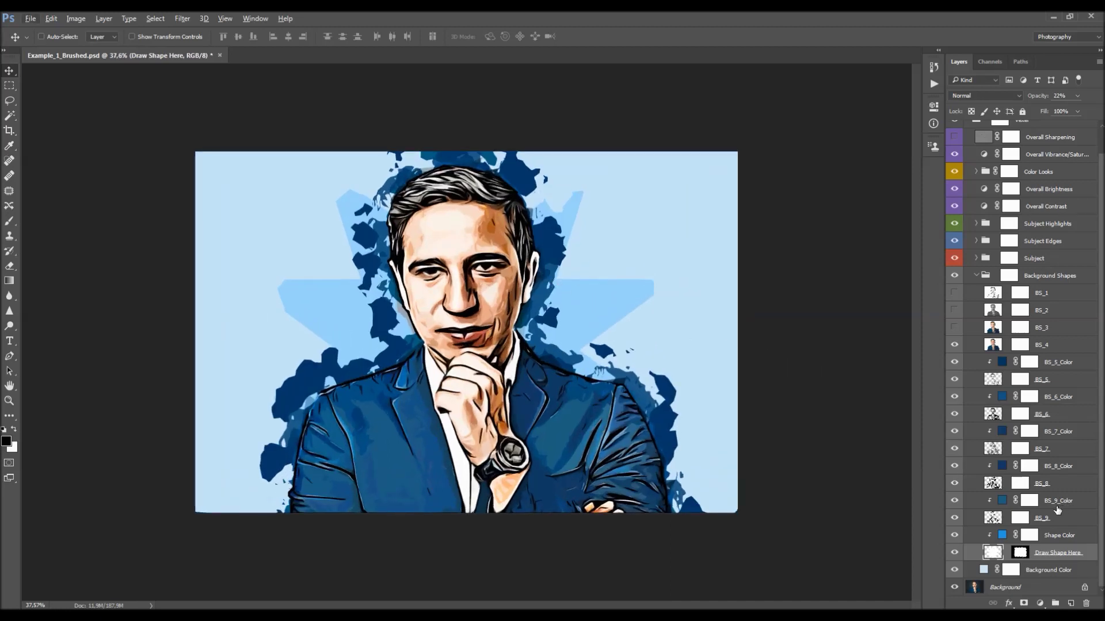
scroll(1057, 509, "up", 2)
left_click(978, 301)
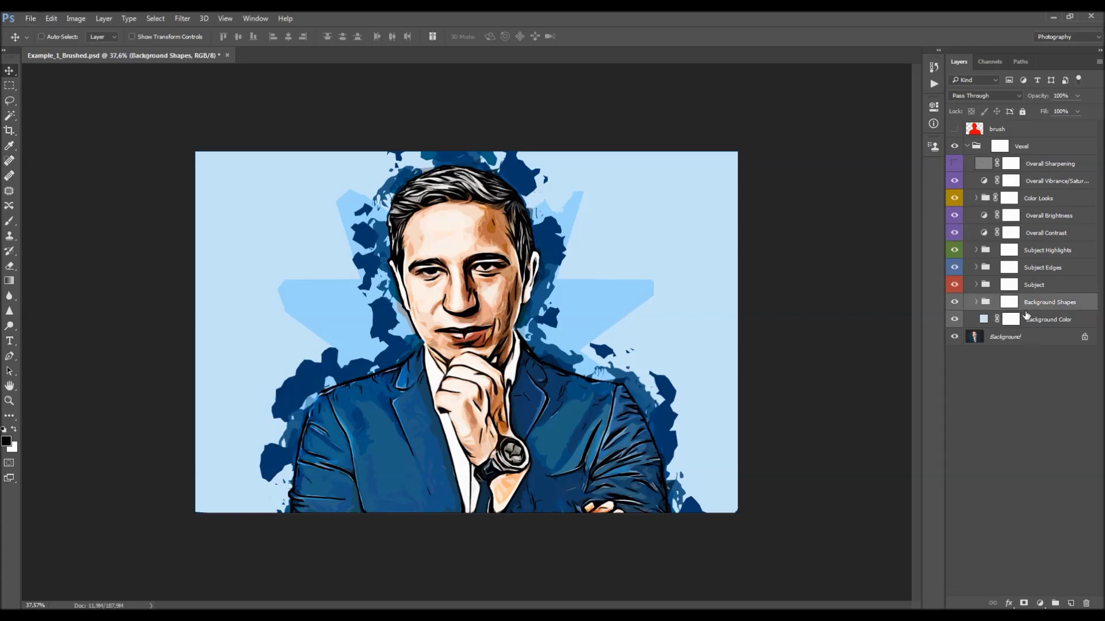
Step: Hide the Subject group to examine the portrait without it, briefly expanding the group to see its layers
left_click(1009, 285)
left_click(976, 285)
left_click(955, 285)
left_click(955, 285)
left_click(955, 285)
scroll(466, 332, "up", 2)
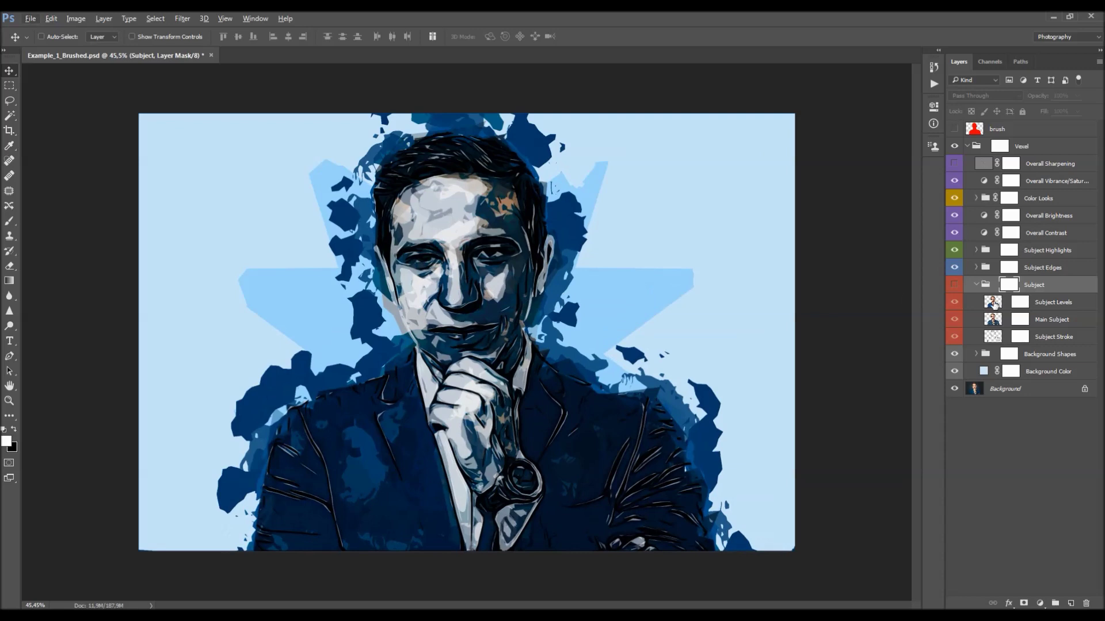
left_click(976, 286)
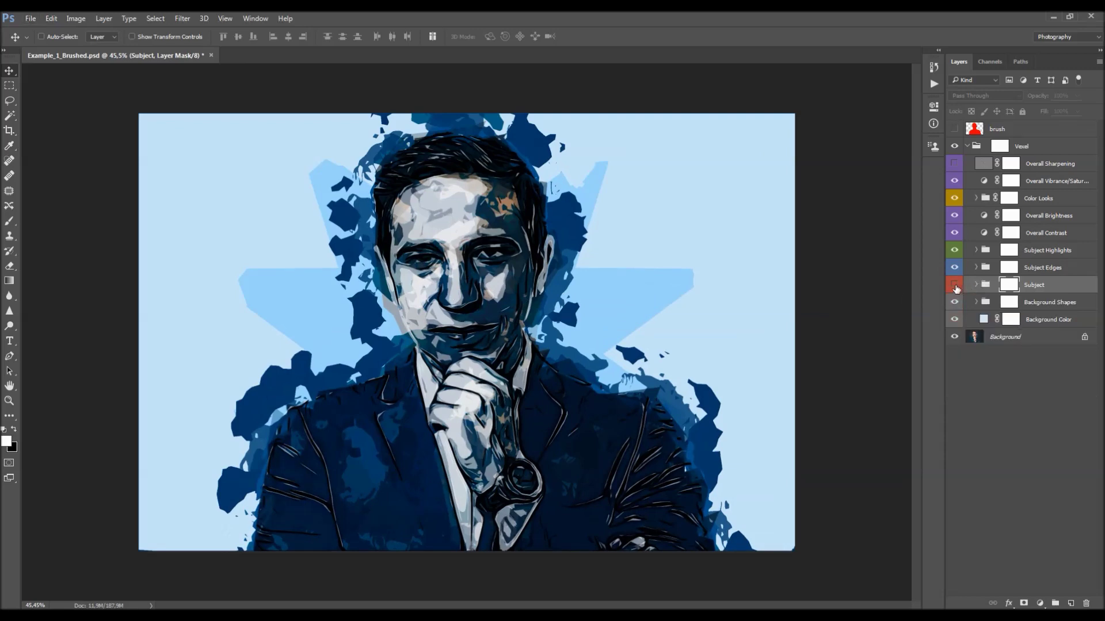
Step: Toggle the Background Shapes and Subject Edges groups to see their effect, and show the Subject group again
left_click(955, 302)
left_click(955, 302)
left_click(956, 266)
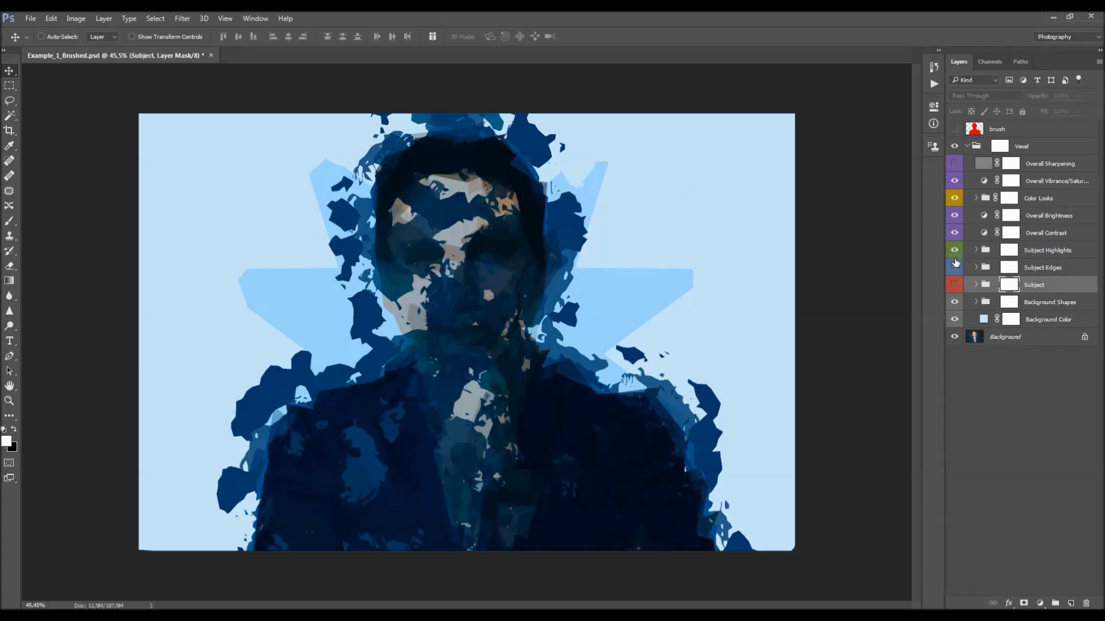
left_click(955, 267)
left_click(955, 285)
left_click(954, 284)
left_click(954, 284)
Step: Expand the Subject group and toggle the Main Subject layer's visibility to examine its effect on the portrait
left_click(985, 284)
left_click(976, 284)
left_click(1053, 319)
left_click(955, 320)
left_click(955, 319)
left_click(957, 320)
left_click(957, 320)
key("ctrl+plus")
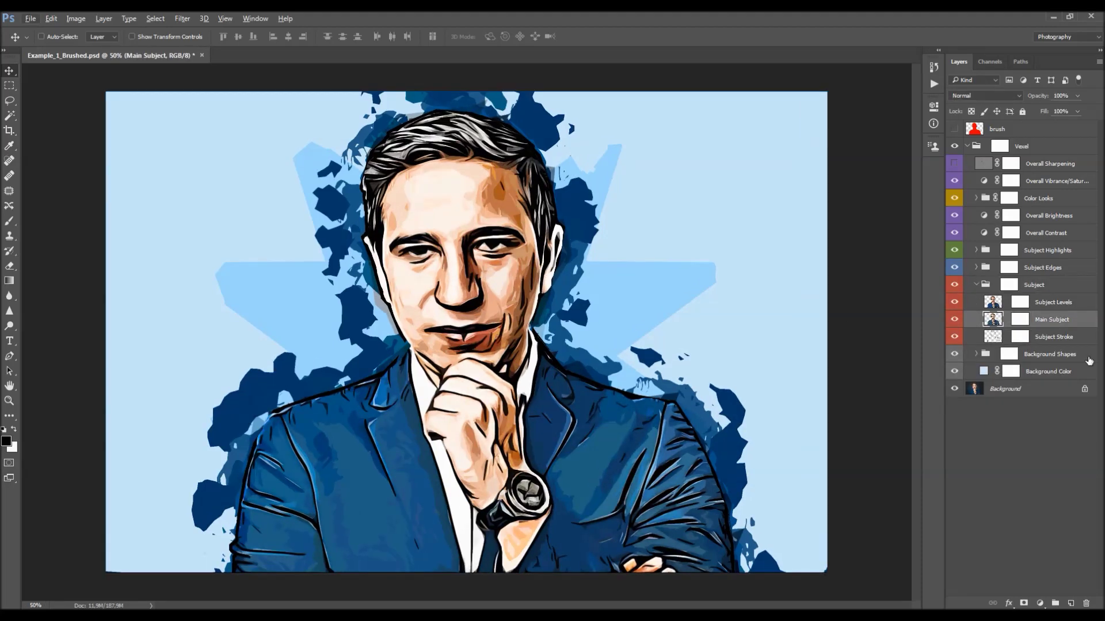
Step: Compare the portrait with and without the Subject Levels layer, and reduce that layer's opacity to 58%
left_click(1050, 303)
left_click(955, 303)
left_click(955, 303)
left_click(955, 303)
left_click(955, 303)
left_click(955, 302)
left_click(955, 303)
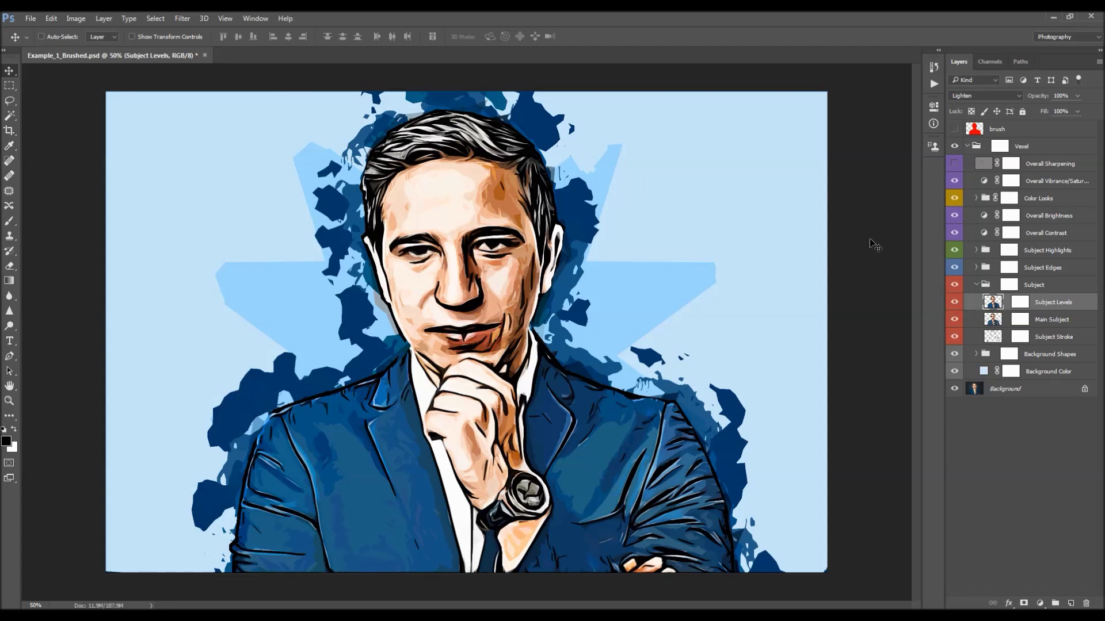
left_click_drag(1039, 96, 1073, 149)
left_click(954, 301)
left_click(955, 302)
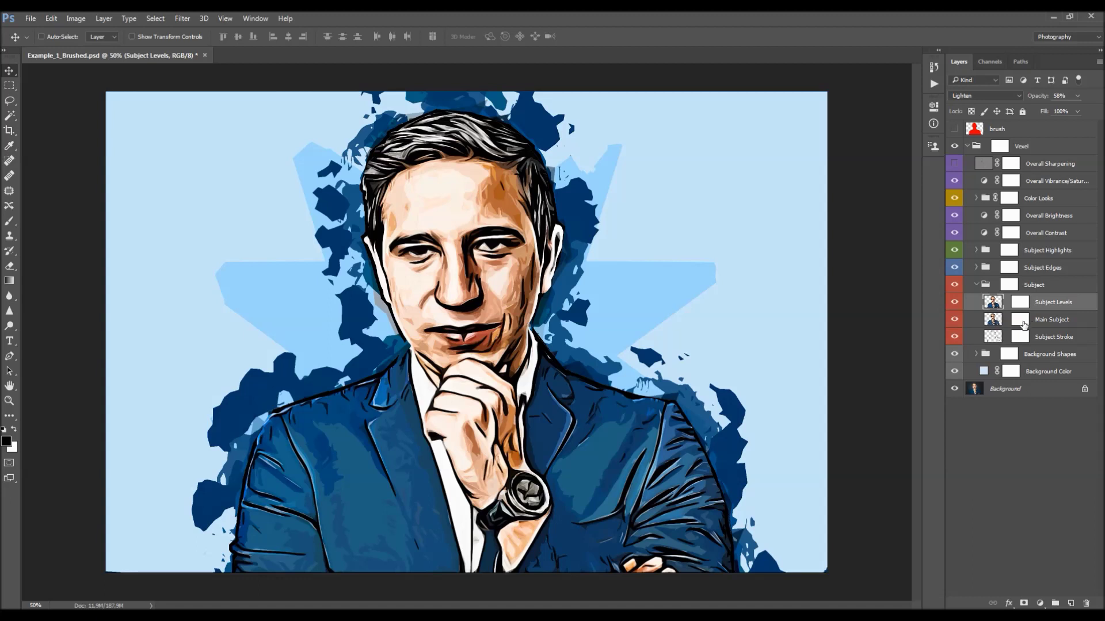
Step: Toggle the Subject Stroke layer to examine the outline around the subject, and collapse the Subject group
left_click(1039, 339)
left_click(954, 337)
left_click(954, 337)
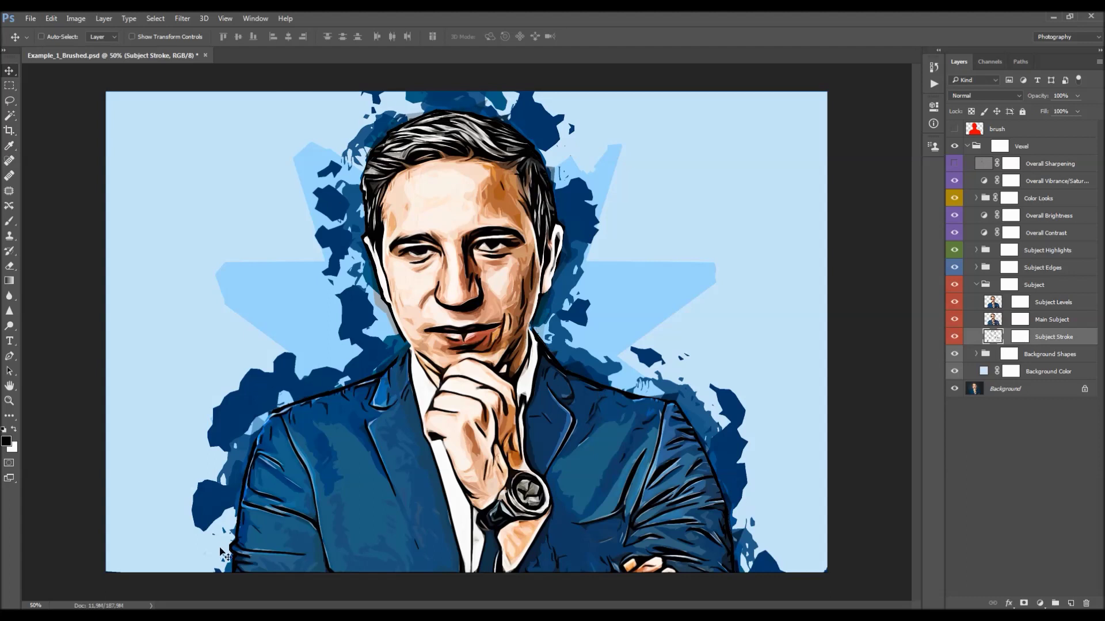
left_click(954, 337)
left_click(954, 337)
left_click(976, 285)
Step: Expand the Subject Edges group and toggle its visibility repeatedly to compare the portrait with and without edges
left_click(976, 268)
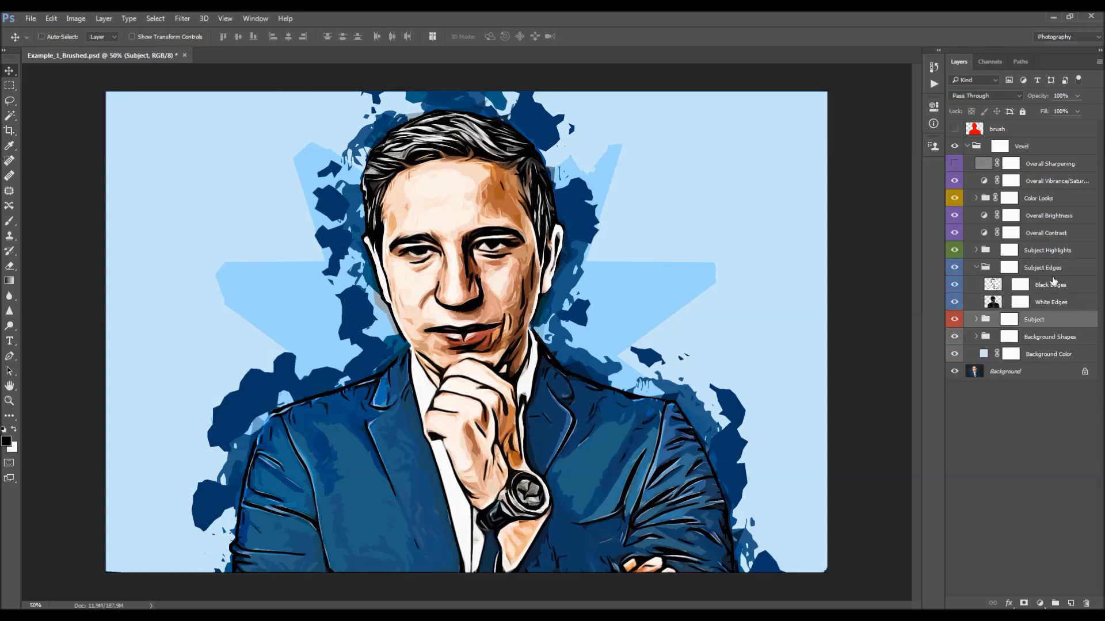
left_click(954, 268)
left_click(955, 269)
left_click(955, 269)
left_click(955, 269)
left_click(955, 269)
left_click(955, 269)
left_click(955, 270)
left_click(955, 270)
Step: Toggle the White Edges and Black Edges layers one at a time to examine what each contributes
left_click(1057, 304)
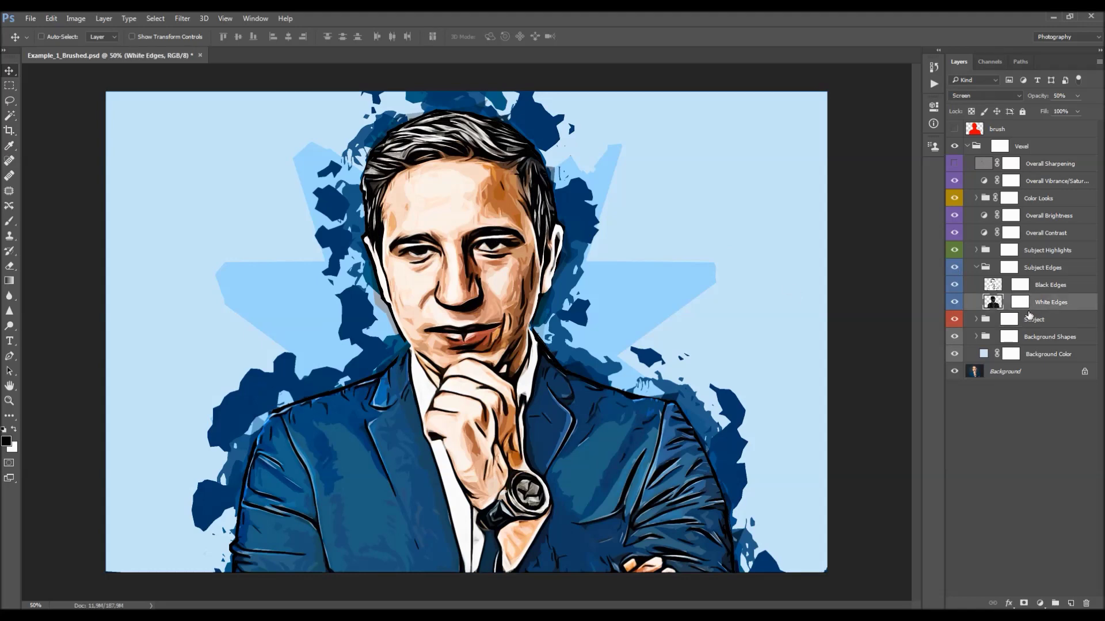
left_click(955, 301)
left_click(954, 301)
left_click(955, 285)
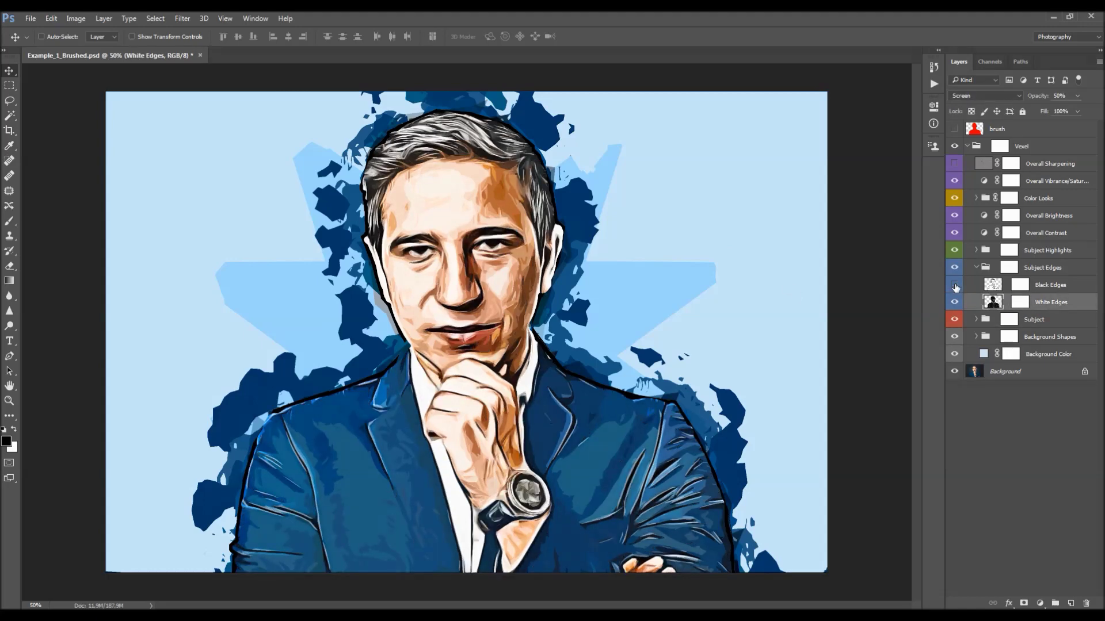
left_click(955, 285)
Step: Adjust the Black Edges layer's opacity, ending at 100%
left_click(1061, 285)
mouse_move(1034, 95)
left_mouse_down()
mouse_move(820, 111)
mouse_move(980, 120)
mouse_move(1022, 107)
left_mouse_up()
left_click_drag(1096, 124, 1074, 183)
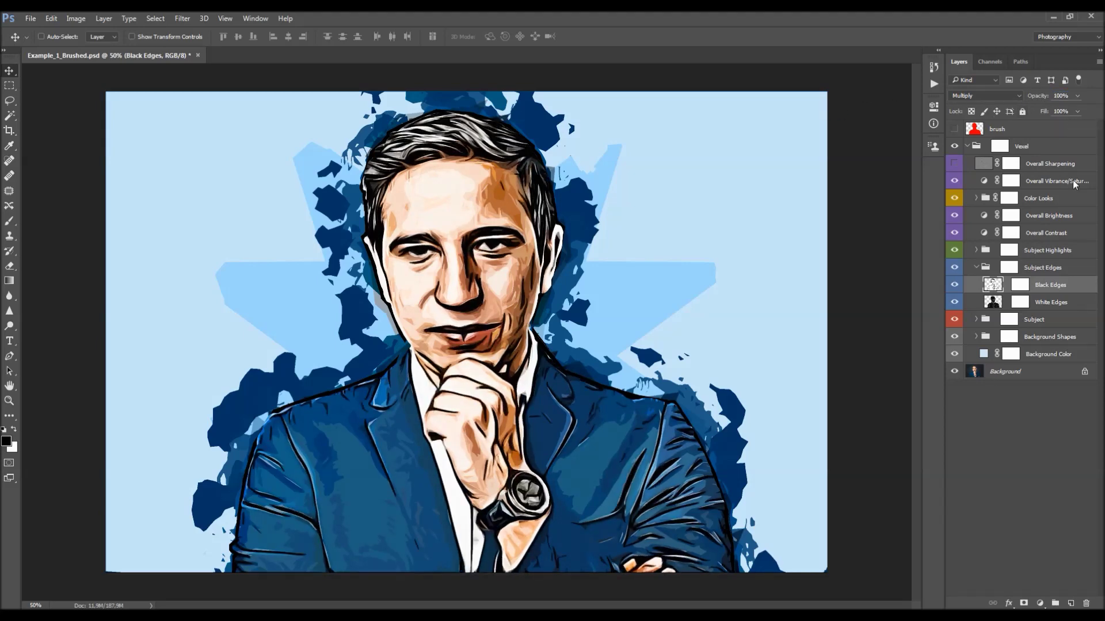
Step: Set the White Edges layer's opacity to 75% and check its effect on the portrait
left_click(1046, 303)
left_click(1039, 96)
left_click_drag(1045, 103, 1054, 114)
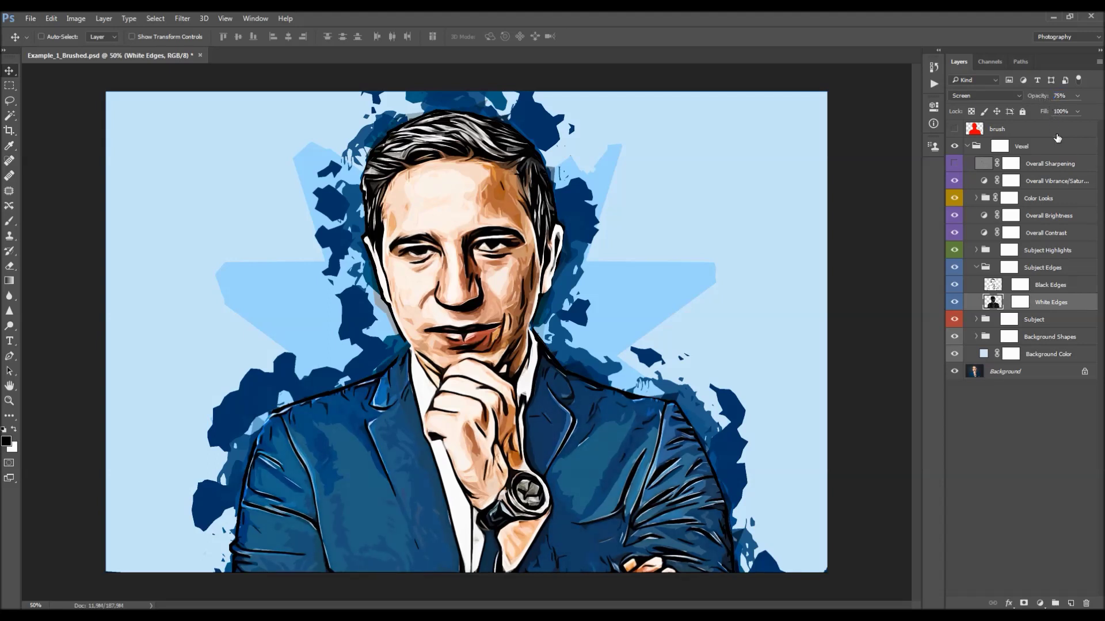
left_click(955, 302)
Step: Try hiding the black edges over the face and hand by painting black on the Black Edges layer mask
left_click(1013, 288)
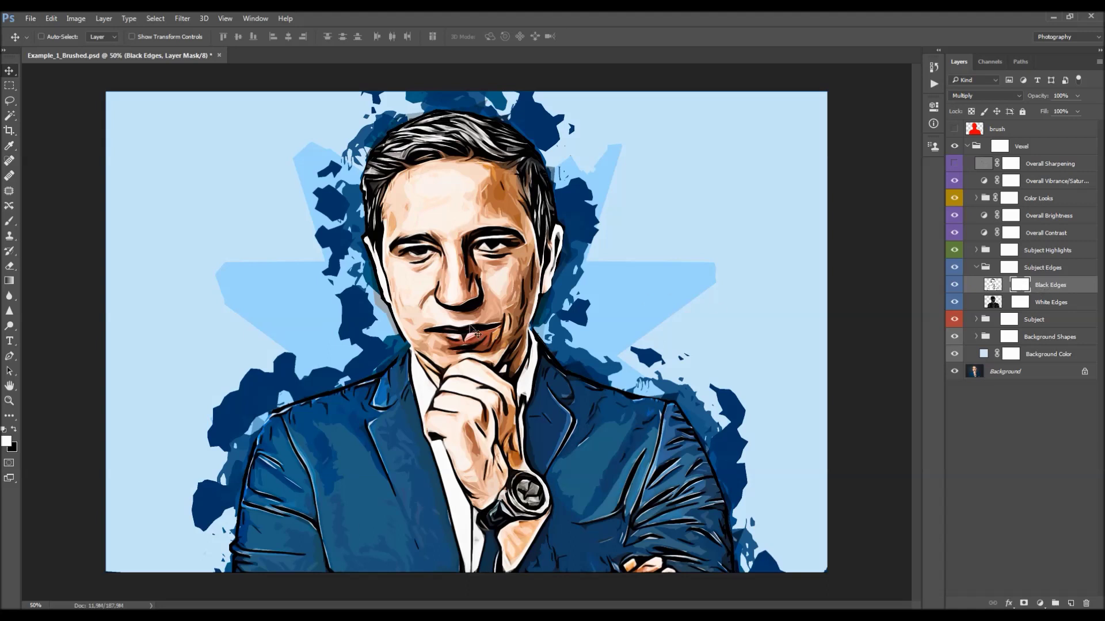
key("b")
left_click(14, 429)
mouse_move(499, 205)
left_mouse_down()
mouse_move(534, 196)
mouse_move(523, 166)
mouse_move(385, 132)
mouse_move(458, 256)
mouse_move(427, 387)
mouse_move(493, 443)
left_mouse_up()
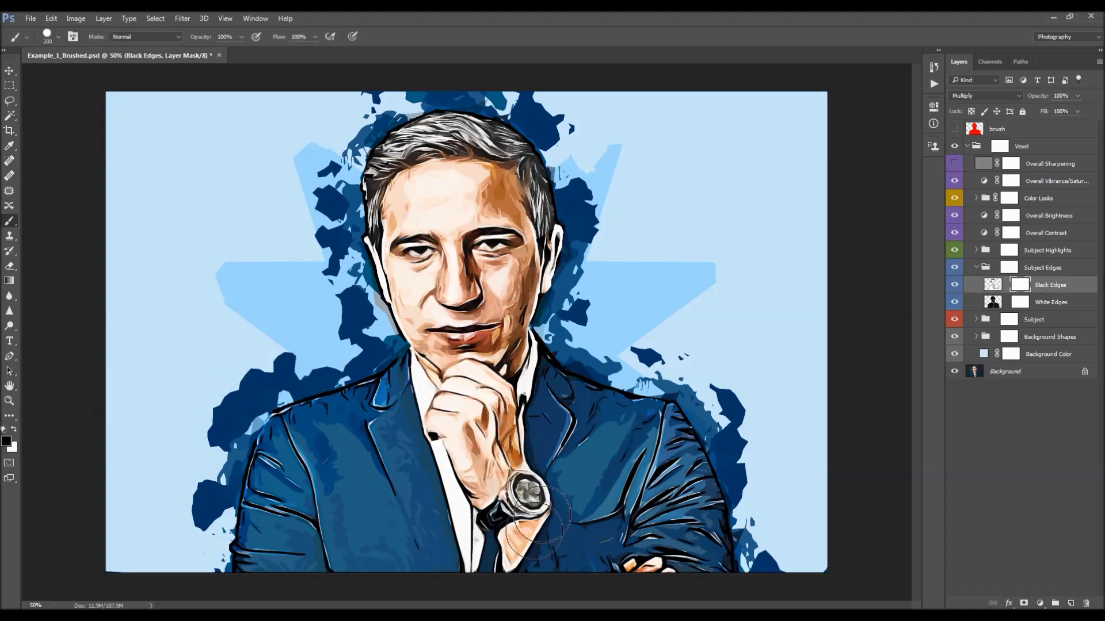
key("ctrl+z")
Step: Paint black on the White Edges layer mask over the hand and jacket to hide white edges there
left_click(1019, 302)
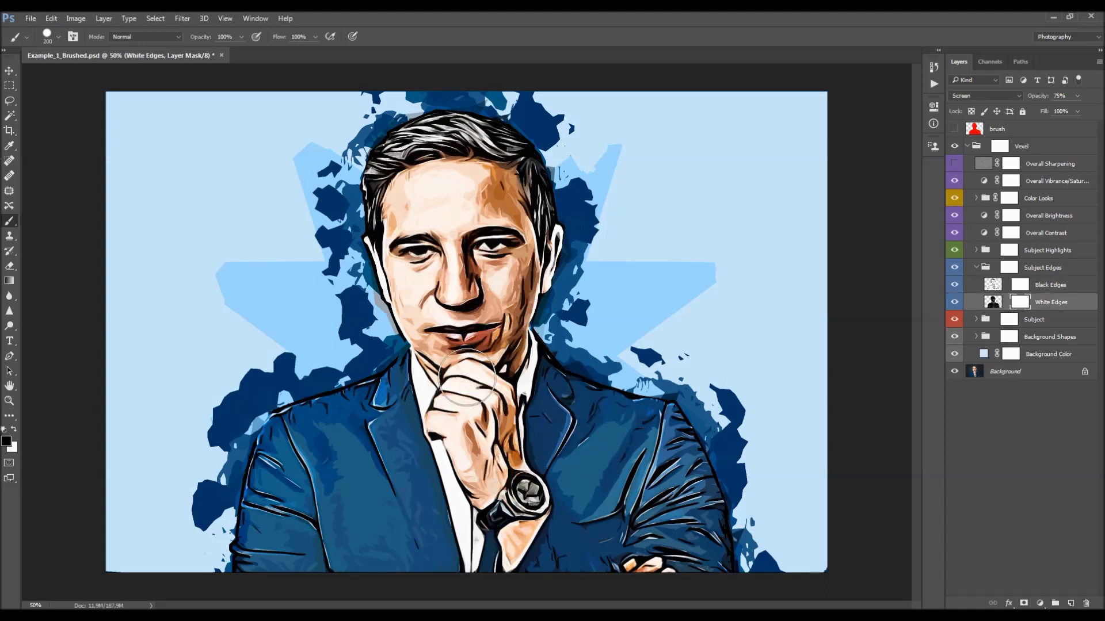
left_click_drag(501, 457, 665, 455)
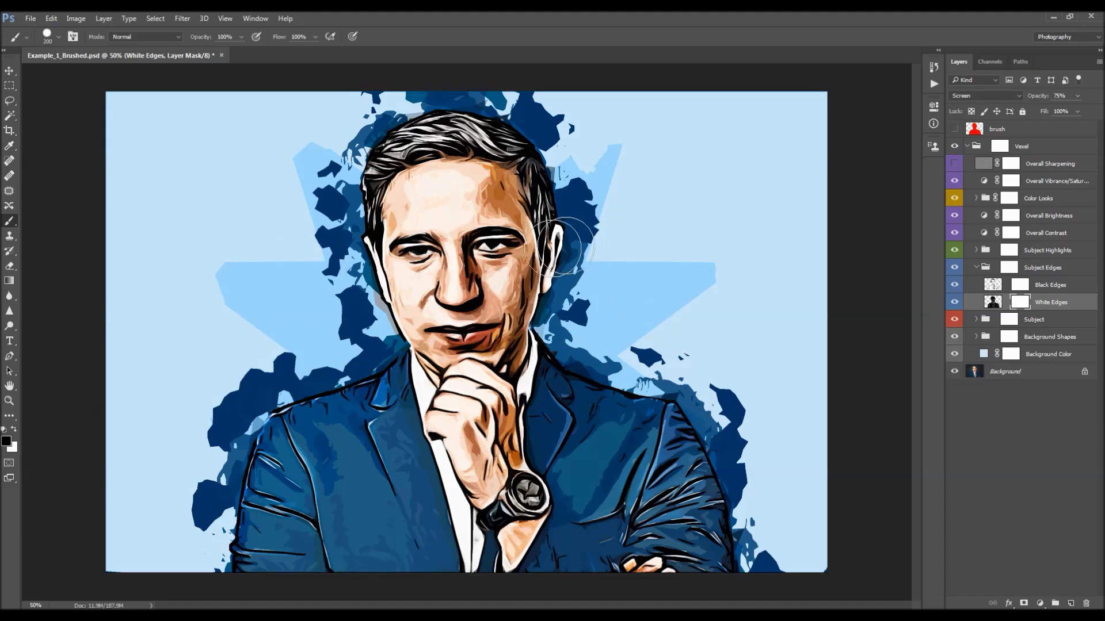
key("v")
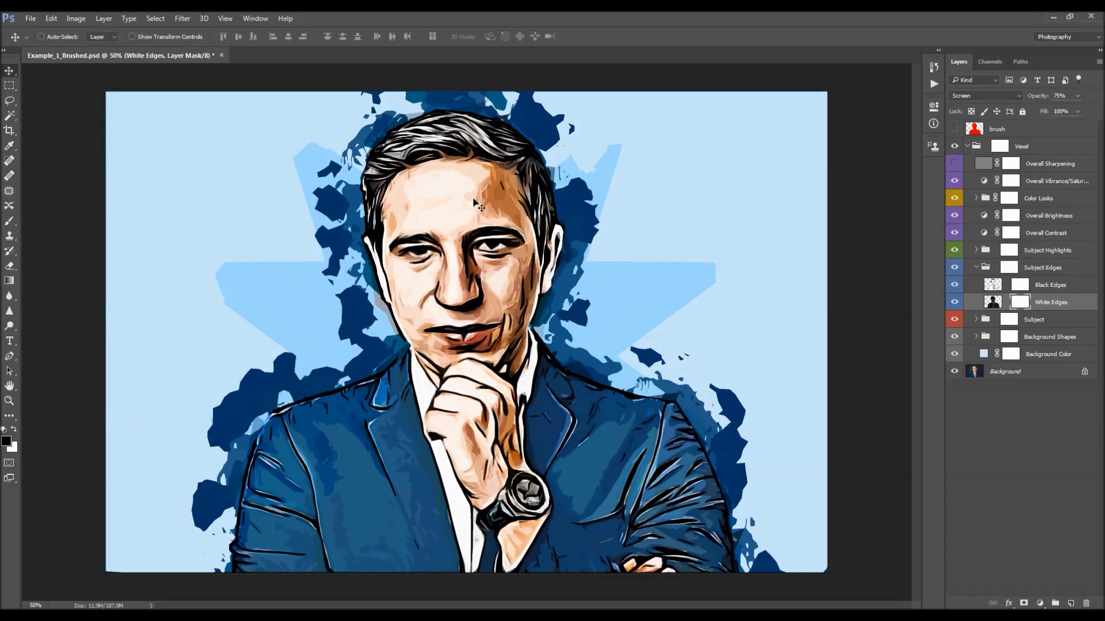
Step: Expand the Subject Highlights group and compare the portrait with the group hidden and shown
left_click(977, 268)
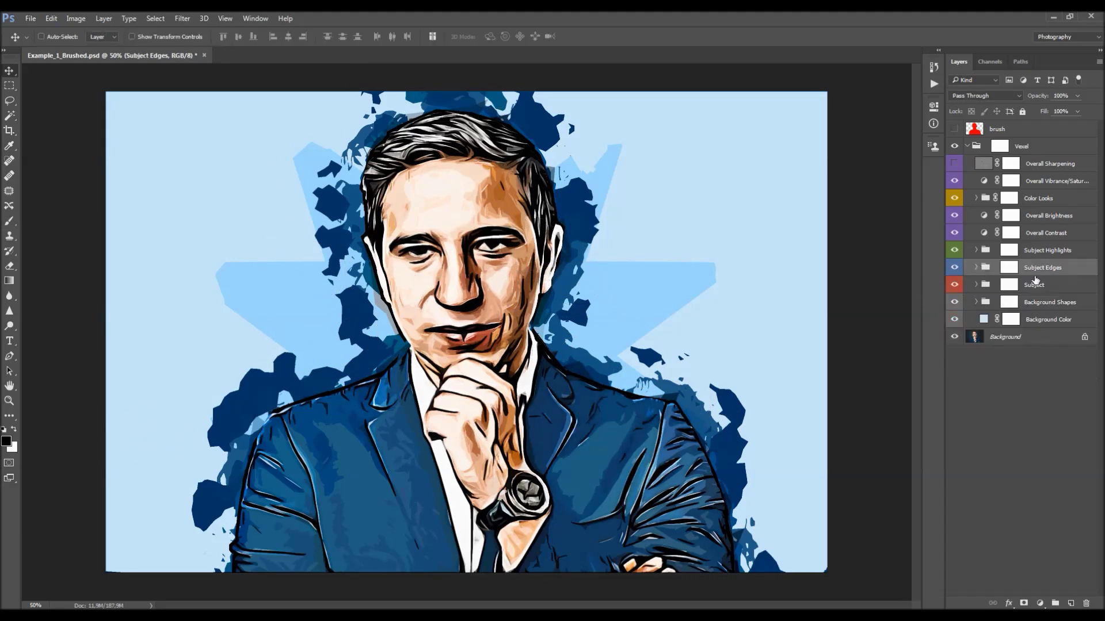
left_click(976, 251)
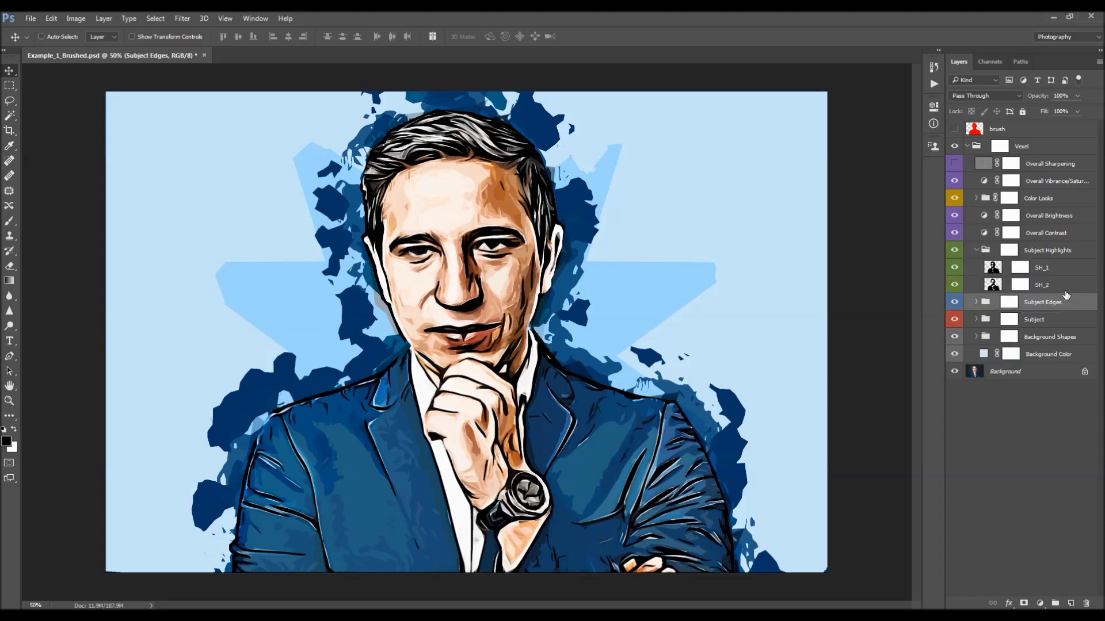
left_click(1045, 251)
left_click(954, 250)
left_click(955, 250)
left_click(955, 250)
left_click(955, 250)
left_click(954, 250)
left_click(955, 251)
Step: Compare the portrait with the SH_1 highlight layer hidden and shown
left_click(1041, 267)
left_click(955, 267)
left_click(955, 267)
left_click(954, 267)
left_click(955, 268)
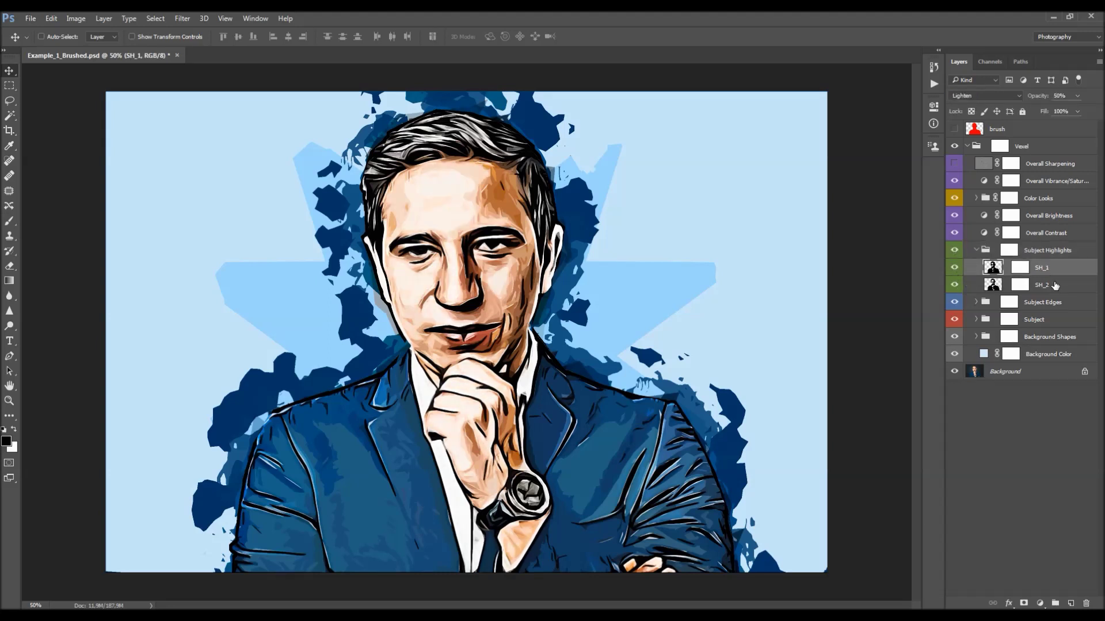
Step: Check the SH_2 highlight layer's effect on the portrait and set its opacity to 35%
left_click(967, 287)
left_click(954, 285)
left_click(955, 284)
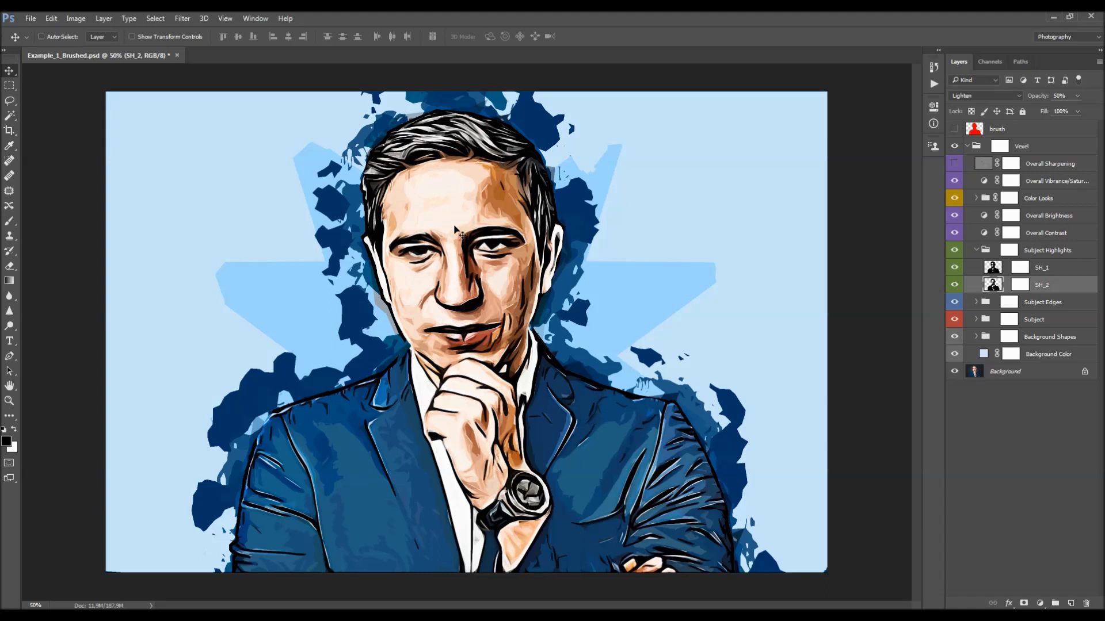
left_click(954, 285)
left_click(954, 285)
left_click_drag(1045, 96, 1039, 96)
Step: Check the SH_1 highlight layer's effect and set its opacity to 52%
left_click(1041, 267)
left_click(954, 267)
left_click(954, 267)
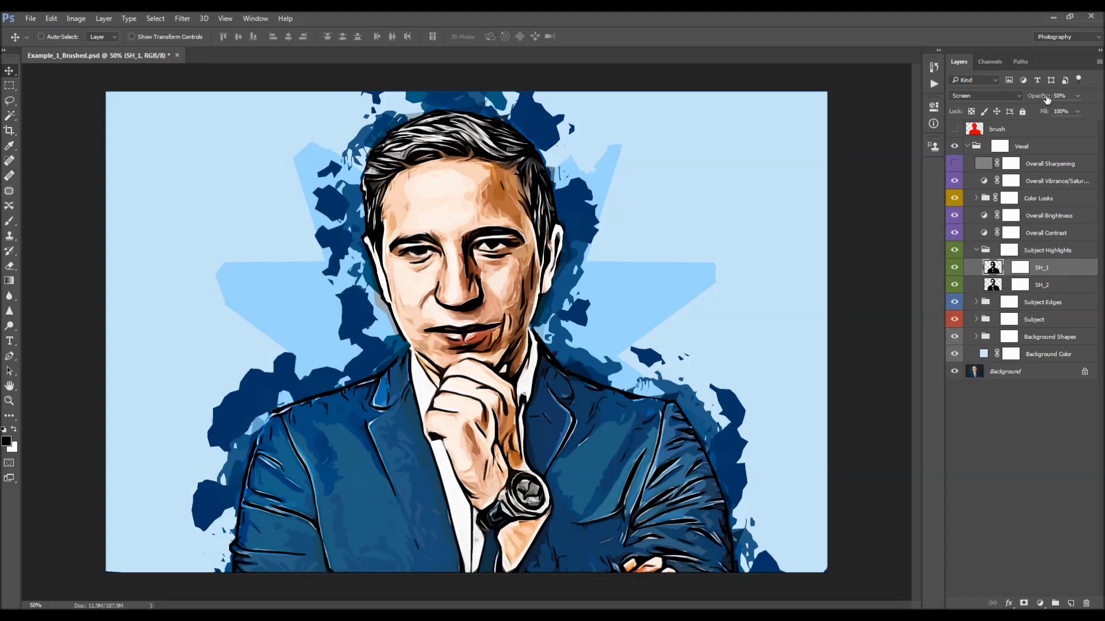
left_click_drag(1045, 99, 988, 126)
left_click_drag(990, 127, 992, 126)
Step: Try painting black on the SH_1 layer mask to hide highlights on the forehead, then undo the stroke
left_click(1019, 267)
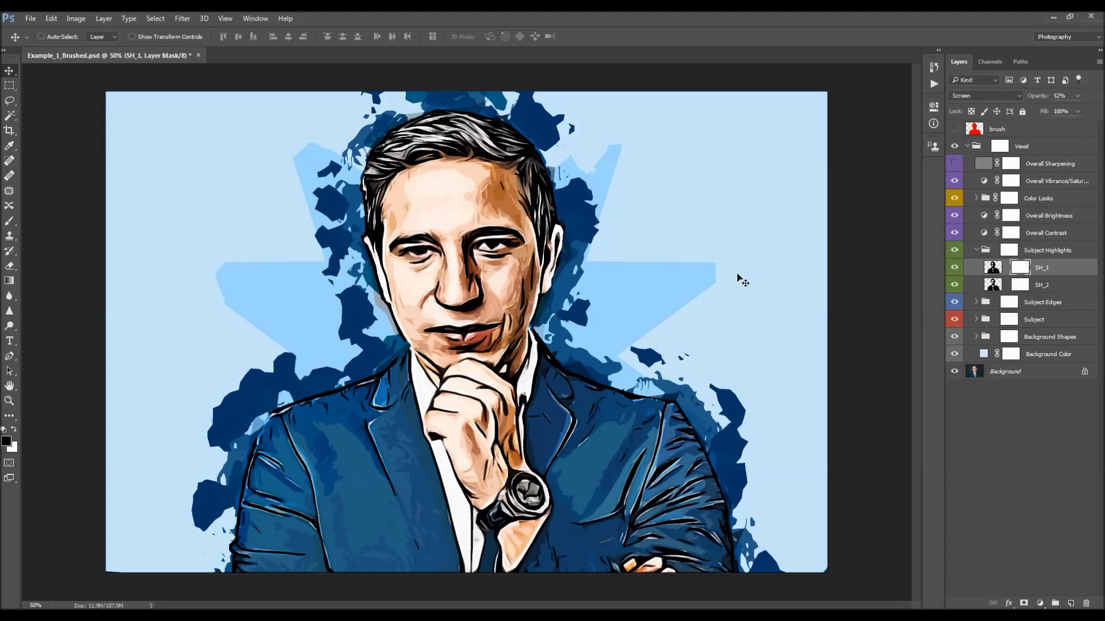
key("b")
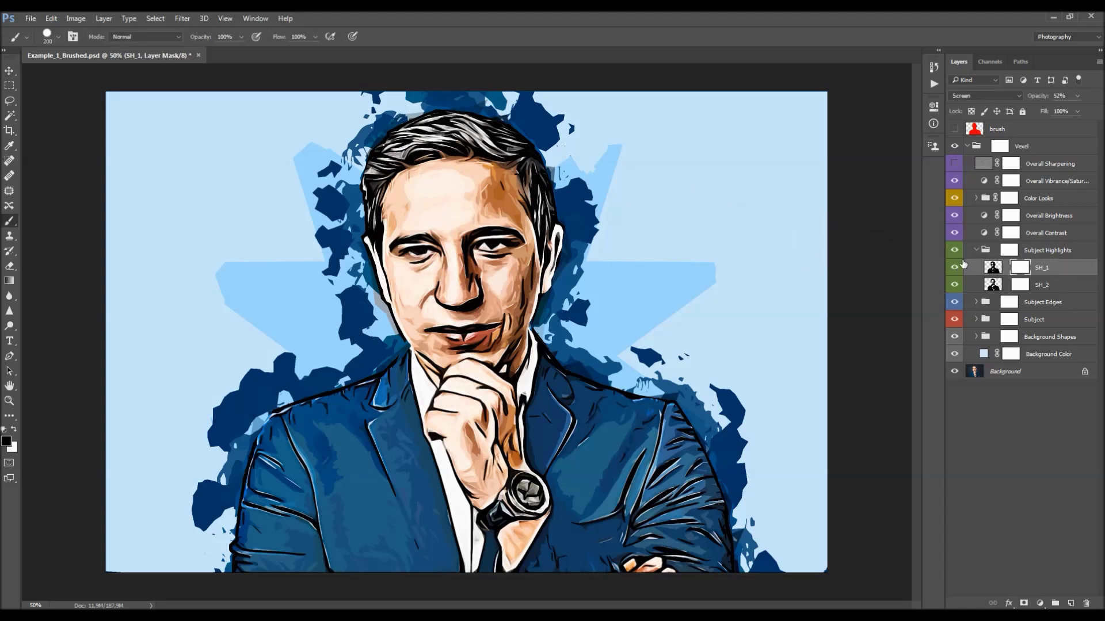
left_click(1008, 251)
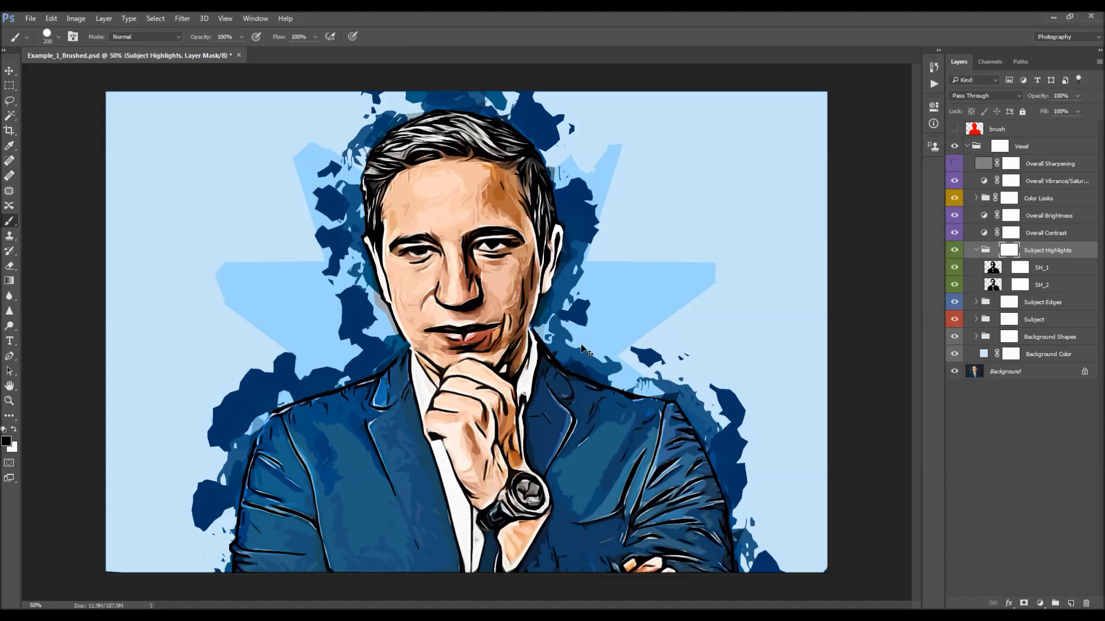
left_click(1017, 268)
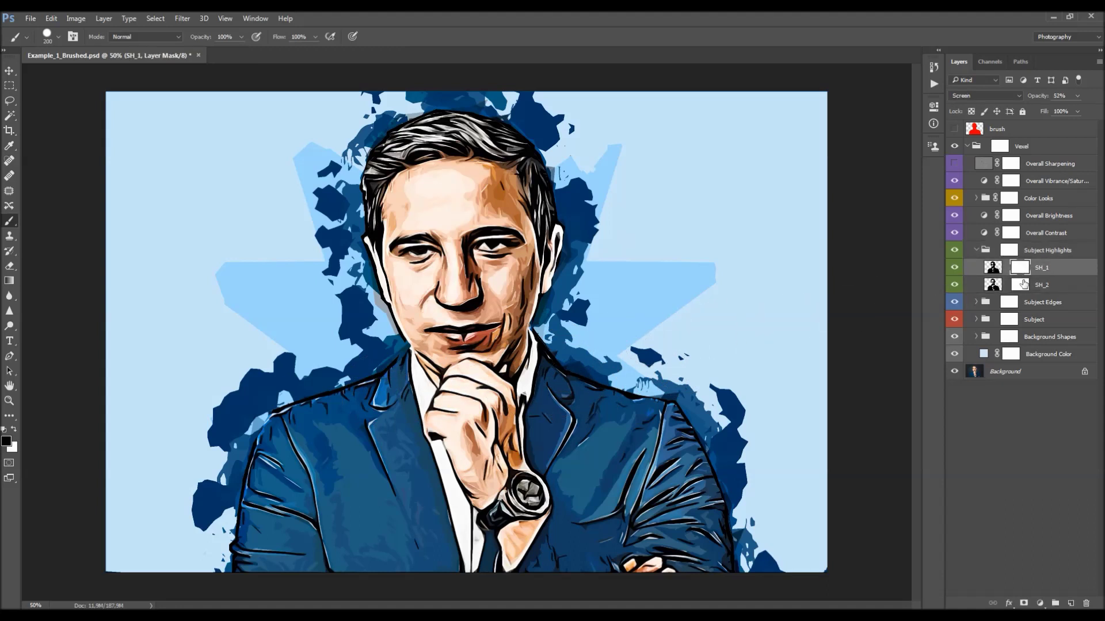
mouse_move(500, 195)
left_mouse_down()
mouse_move(467, 188)
mouse_move(455, 233)
left_mouse_up()
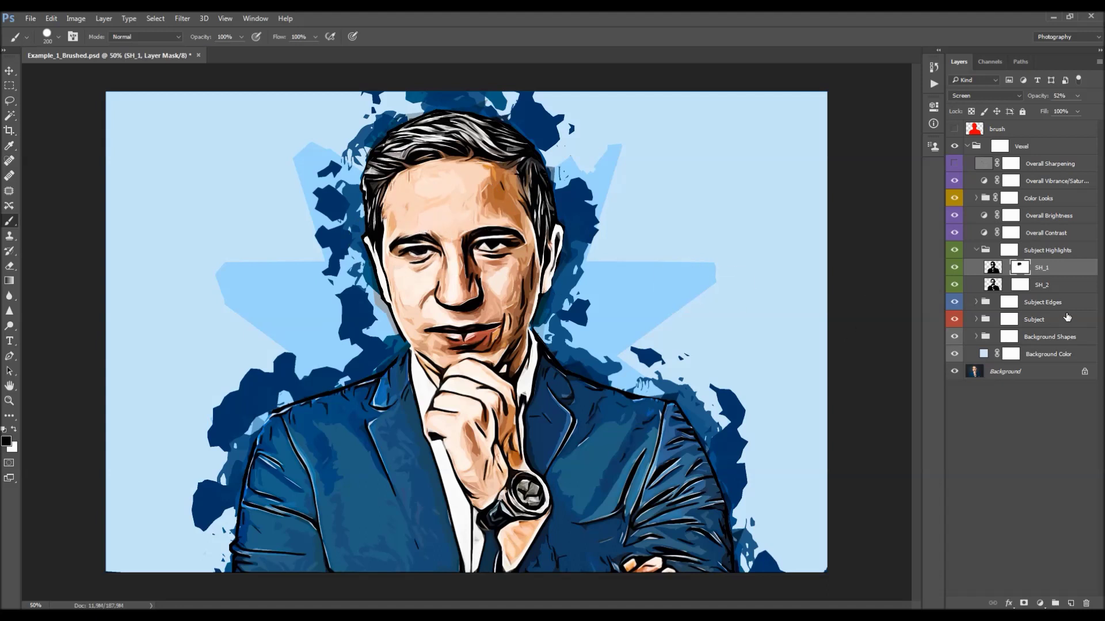
key("ctrl+z")
Step: Try painting black over the forehead on the SH_2 layer mask and undo the stroke
left_click(1019, 284)
mouse_move(403, 184)
left_mouse_down()
mouse_move(448, 203)
mouse_move(472, 173)
left_mouse_up()
key("ctrl+z")
key("v")
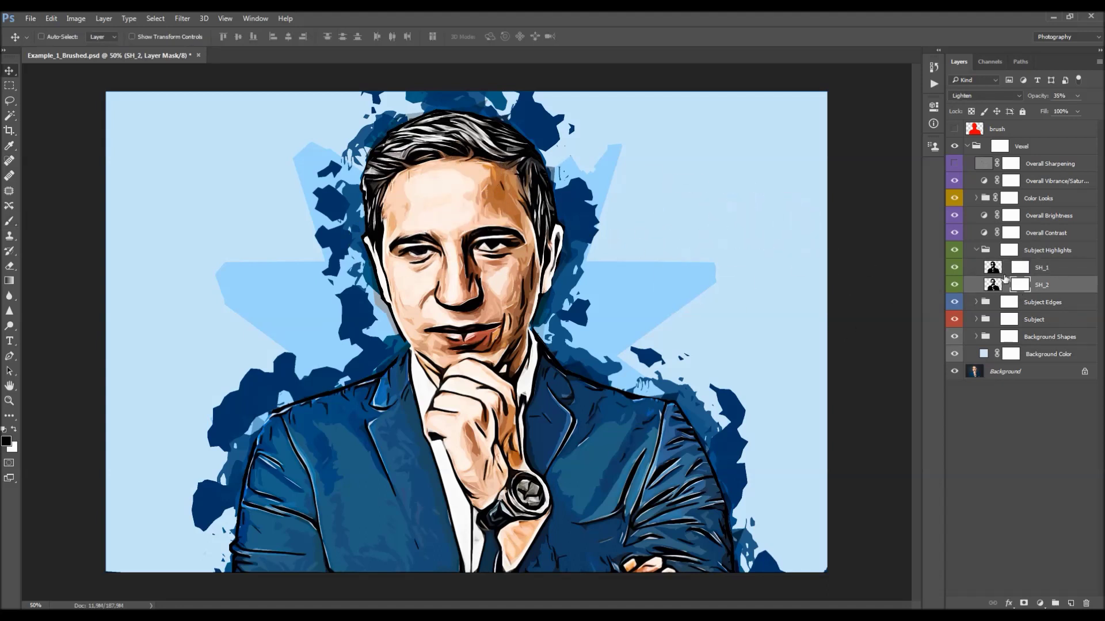
Step: Collapse the Subject Highlights group and set the Overall Contrast layer's opacity to 42%
left_click(976, 251)
left_click(1047, 239)
left_click(956, 233)
left_click(956, 233)
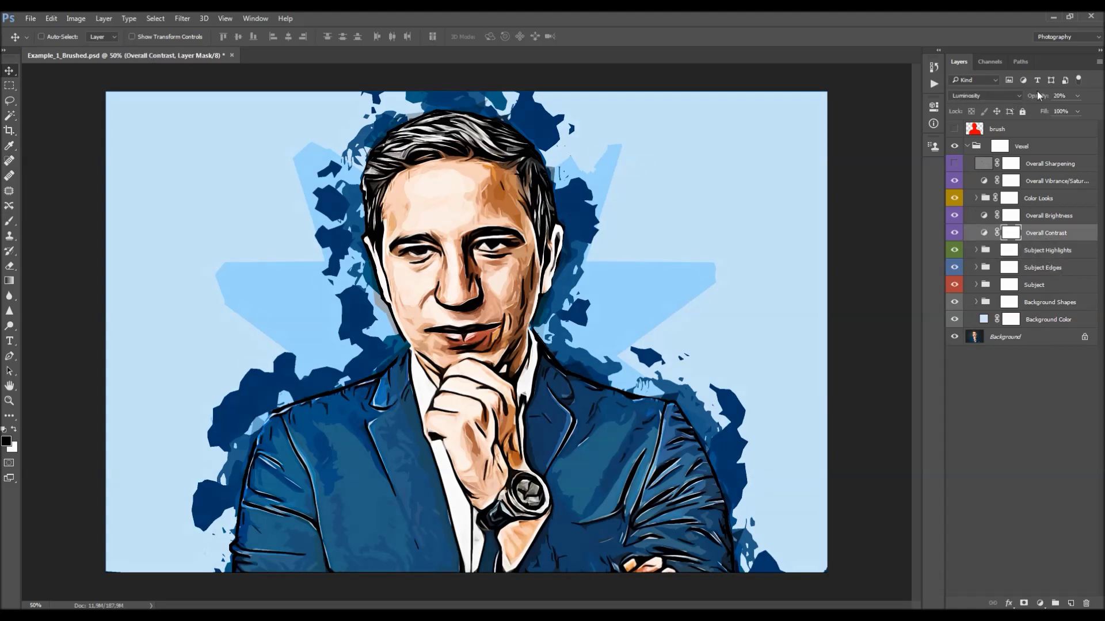
left_click_drag(1046, 99, 560, 139)
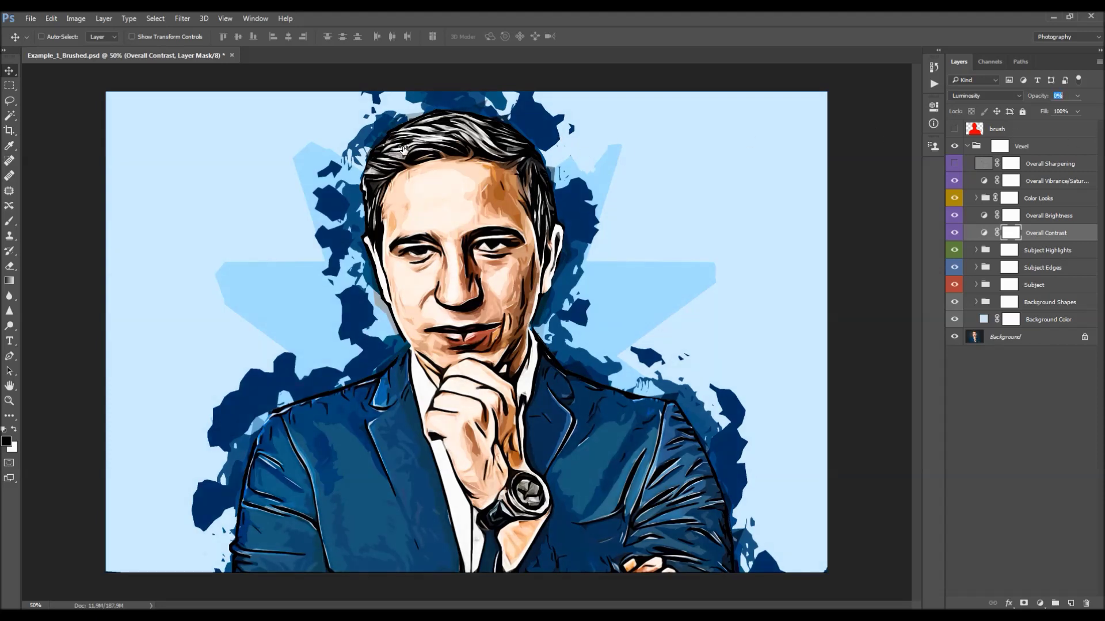
left_click_drag(402, 150, 426, 155)
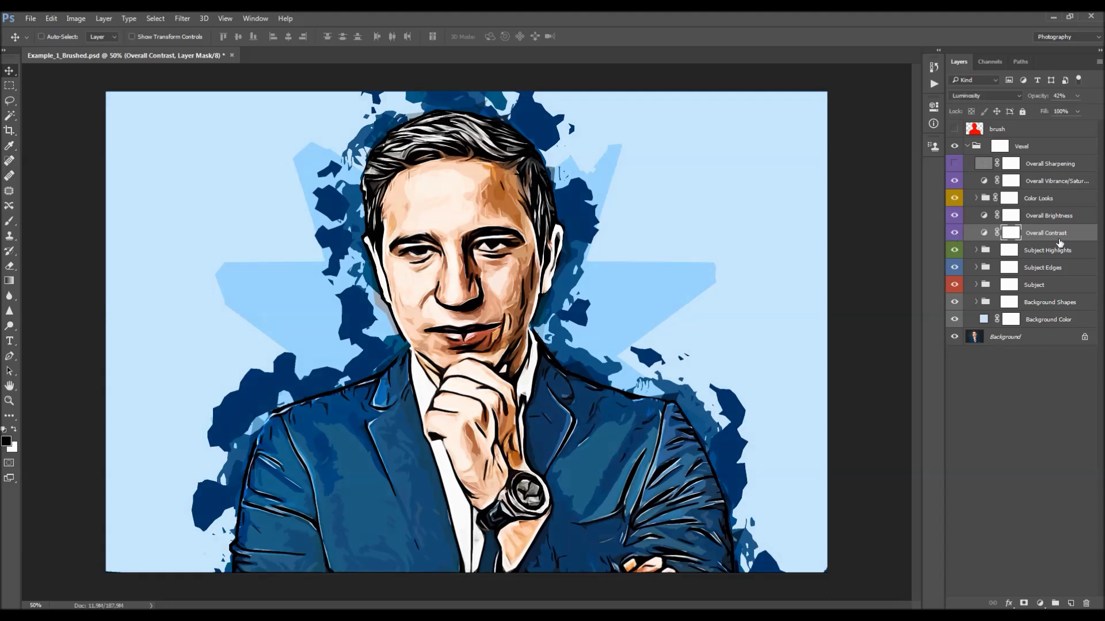
Step: Try different input and output levels on the Overall Brightness adjustment, returning them to their default values
double_click(985, 216)
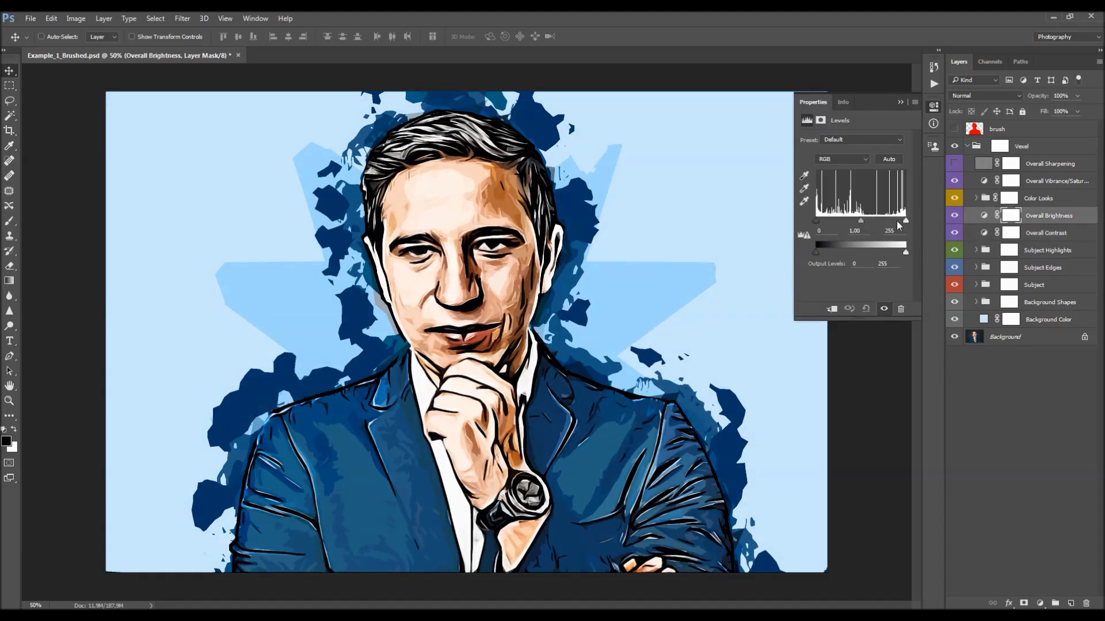
mouse_move(860, 221)
left_mouse_down()
mouse_move(806, 225)
mouse_move(879, 223)
mouse_move(839, 225)
mouse_move(863, 223)
left_mouse_up()
left_click_drag(859, 225, 860, 223)
mouse_move(863, 223)
left_mouse_down()
mouse_move(852, 224)
mouse_move(875, 227)
mouse_move(864, 226)
left_mouse_up()
mouse_move(906, 223)
left_mouse_down()
mouse_move(885, 223)
mouse_move(917, 224)
left_mouse_up()
left_click_drag(820, 253, 840, 255)
left_click_drag(894, 254, 934, 251)
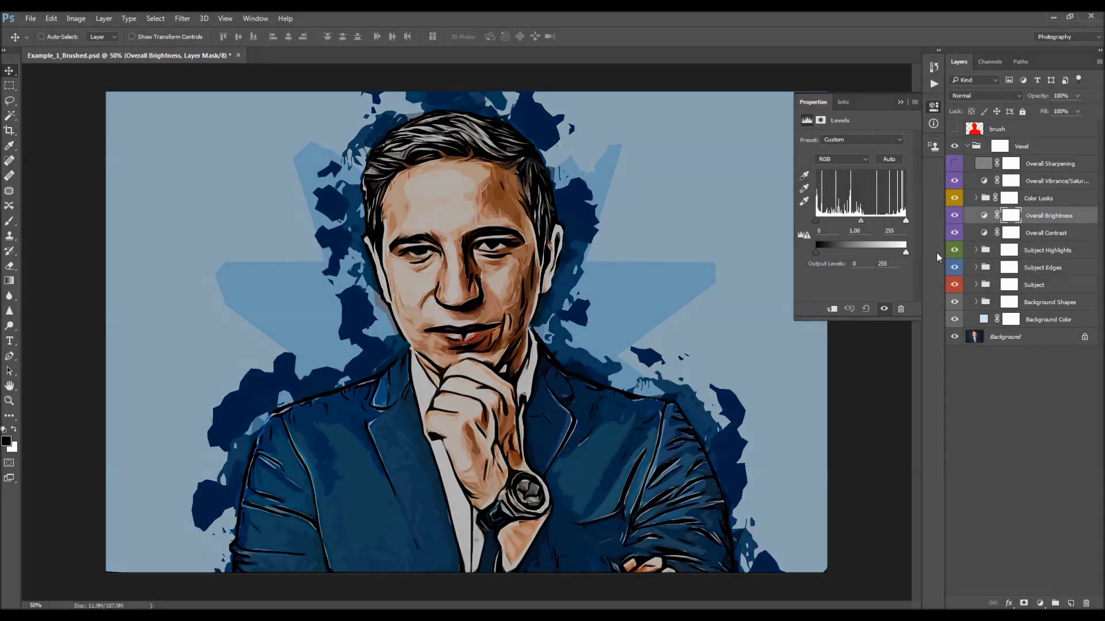
left_click(901, 103)
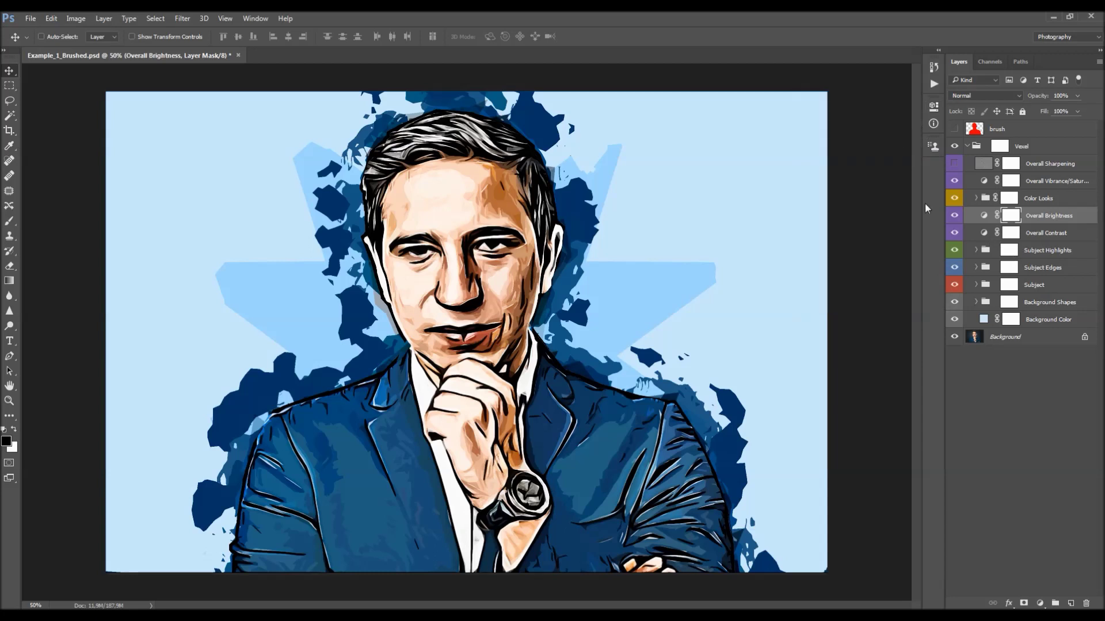
Step: Expand the Color Looks group and preview the CL_1 look on the artwork
left_click(1036, 202)
left_click(977, 198)
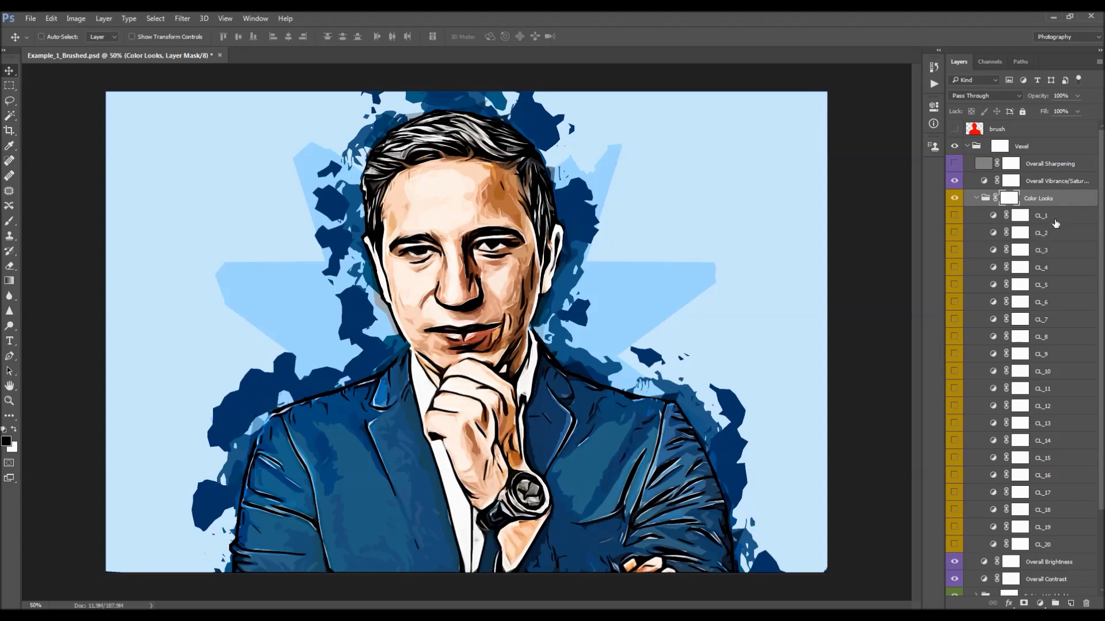
scroll(1057, 204, "down", 1)
scroll(1047, 199, "up", 1)
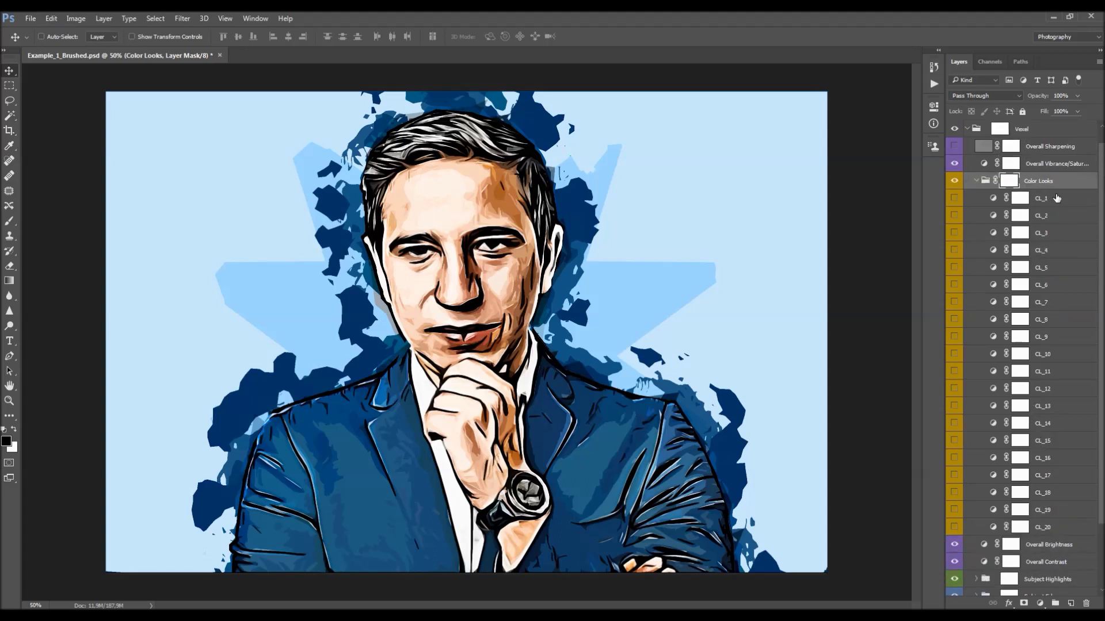
left_click(1054, 201)
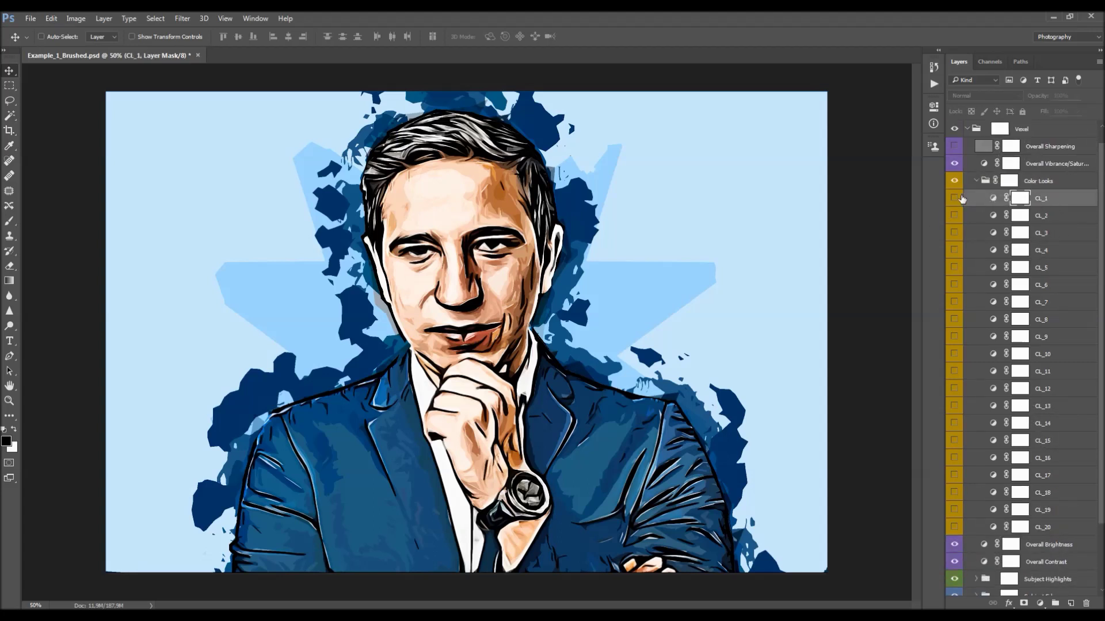
left_click(953, 199)
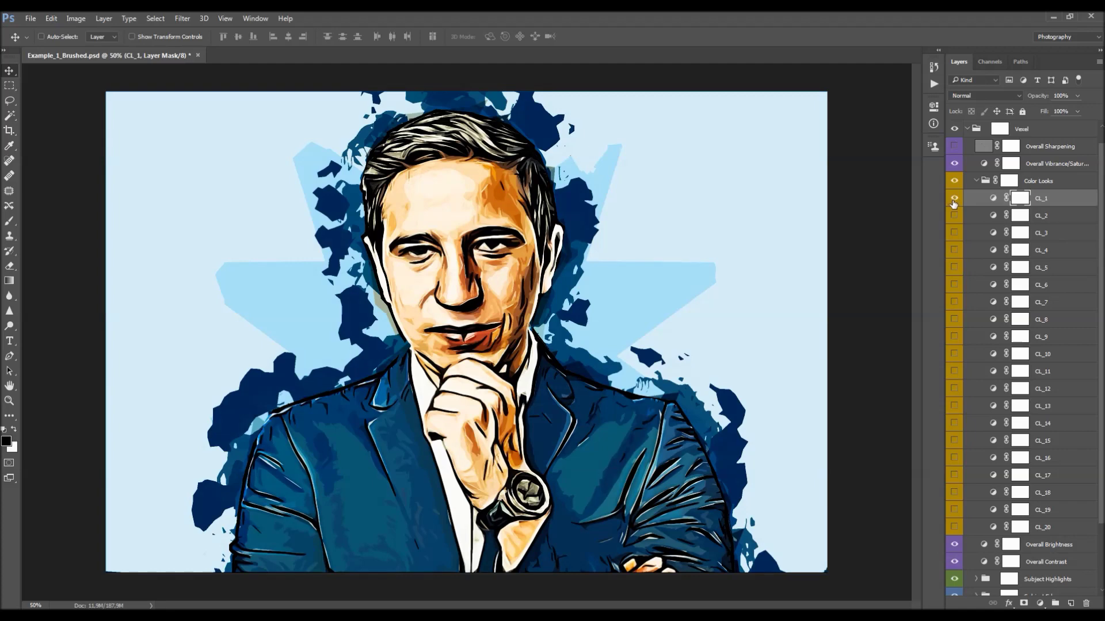
left_click(953, 200)
Step: Preview the color looks from CL_2 through CL_8 one at a time
key("alt+[")
left_click(954, 217)
left_click(953, 216)
left_click(954, 233)
left_click(953, 250)
left_click(954, 249)
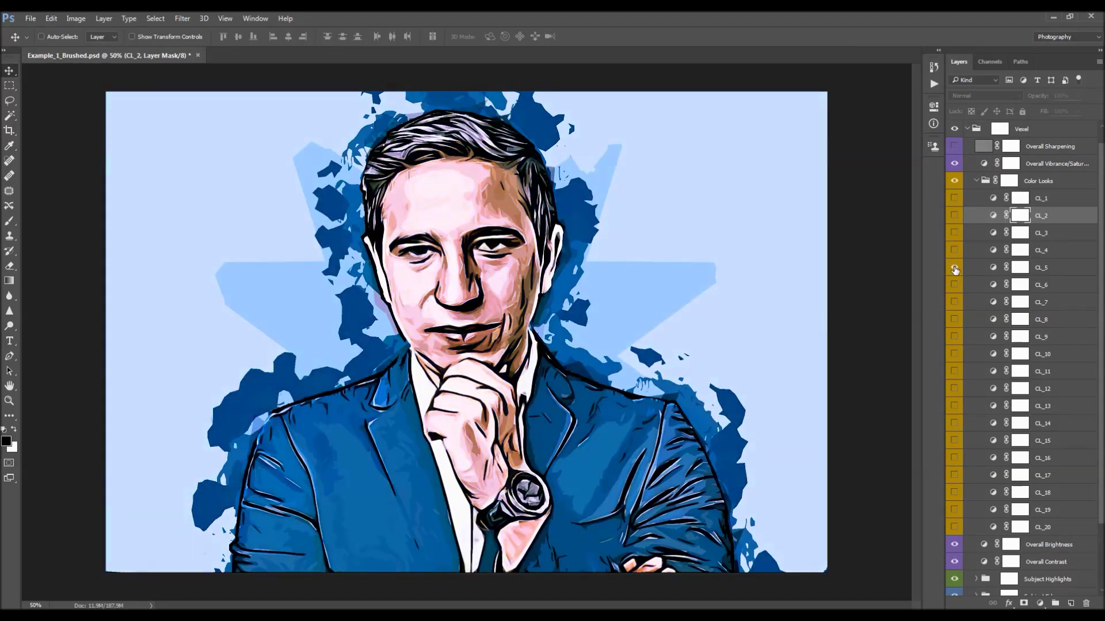
left_click(954, 284)
left_click(954, 285)
left_click(953, 302)
left_click(954, 302)
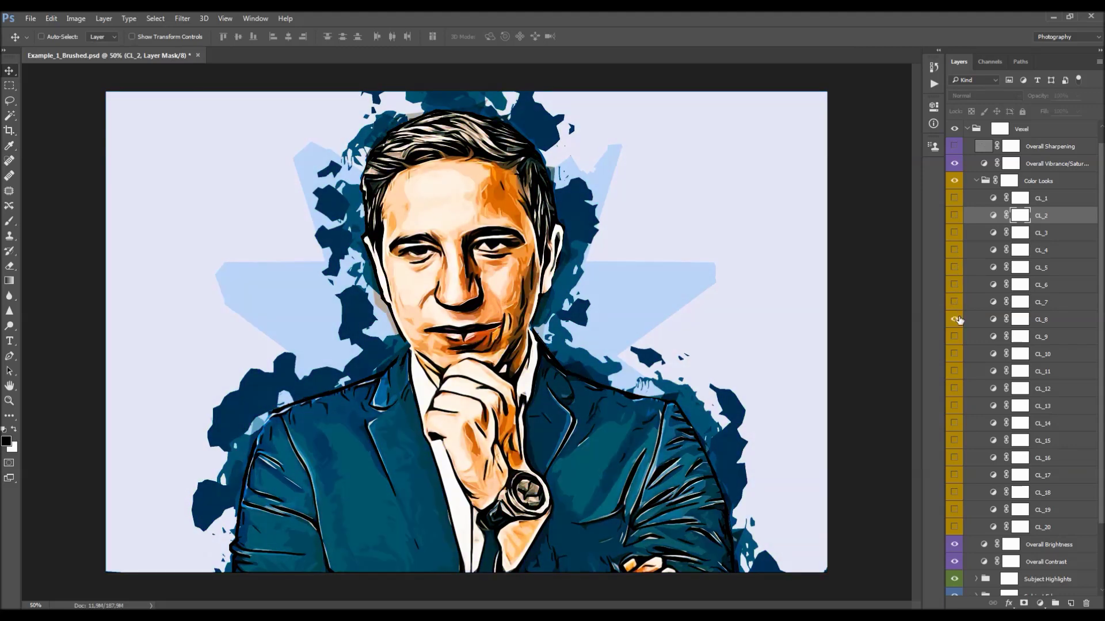
left_click(953, 319)
Step: Preview the color looks from CL_10 through CL_20 one at a time and leave them all hidden
left_click(954, 354)
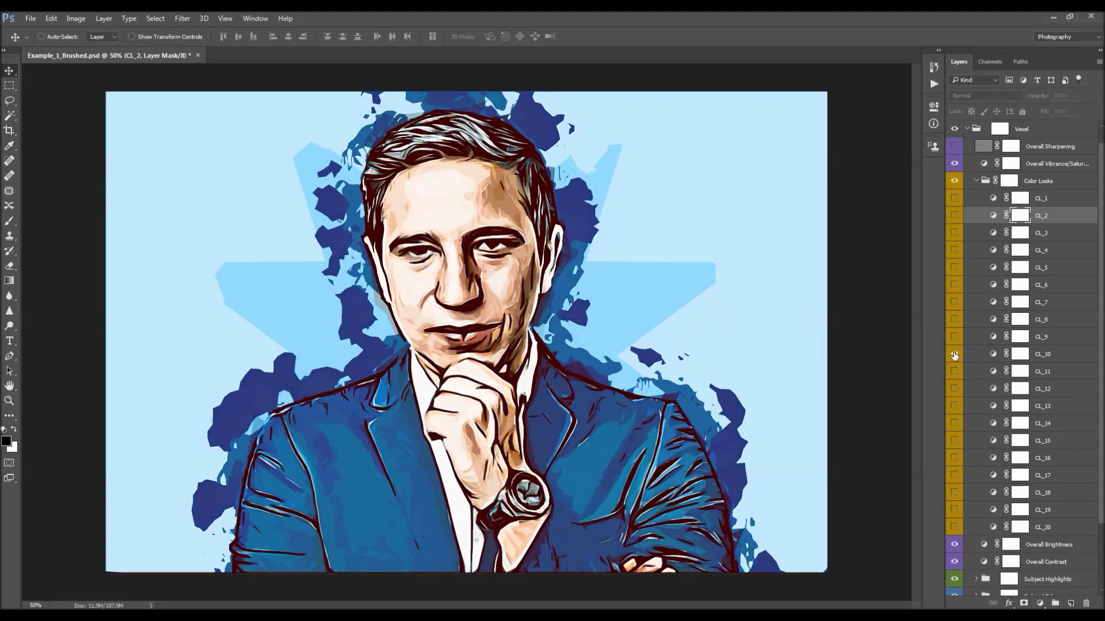
left_click(953, 371)
left_click(958, 374)
left_click(954, 388)
left_click(955, 406)
left_click(954, 424)
left_click(955, 430)
left_click(955, 442)
left_click(955, 459)
left_click(955, 459)
left_click(955, 460)
left_click(955, 475)
left_click(955, 477)
left_click(955, 493)
left_click(955, 493)
left_click(954, 509)
left_click(955, 510)
left_click(954, 526)
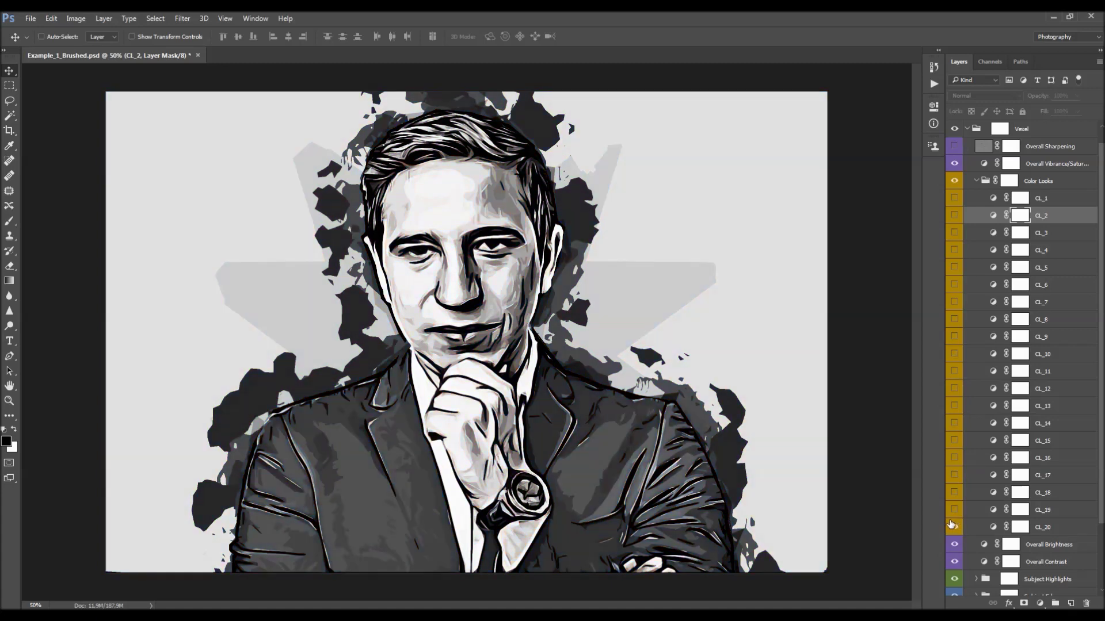
left_click(955, 527)
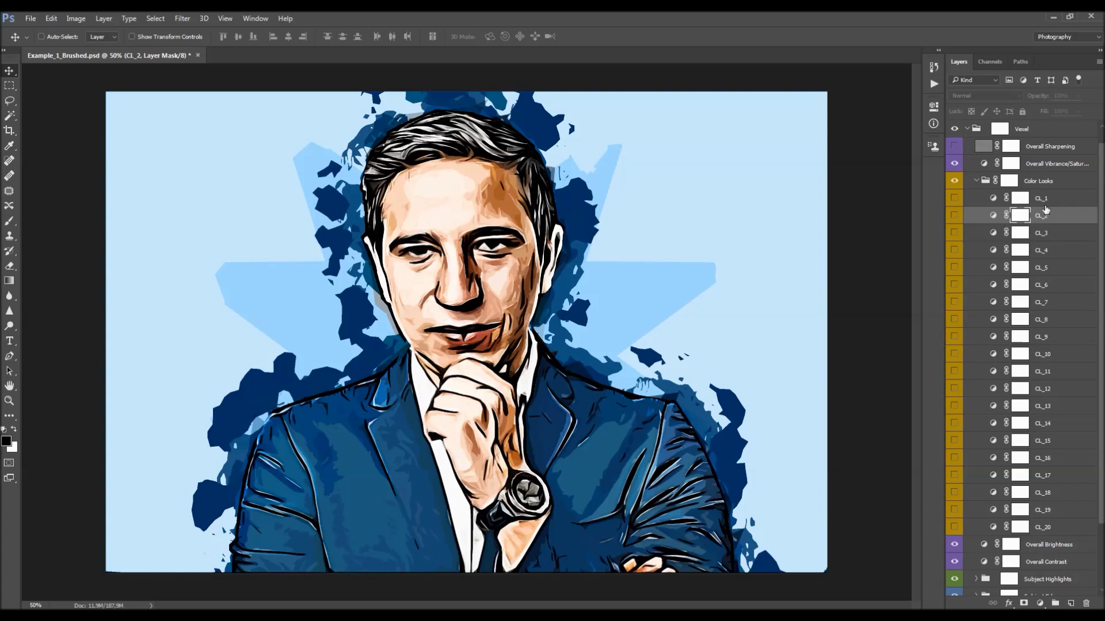
Step: Show the CL_1 color look and set its opacity to 59%
left_click(973, 204)
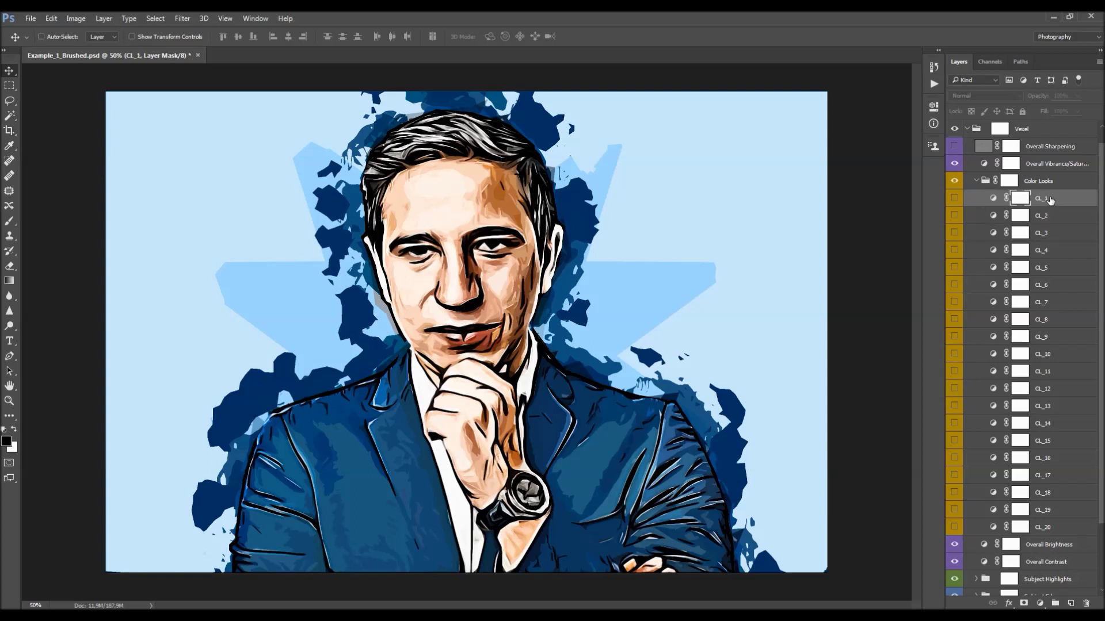
left_click(954, 198)
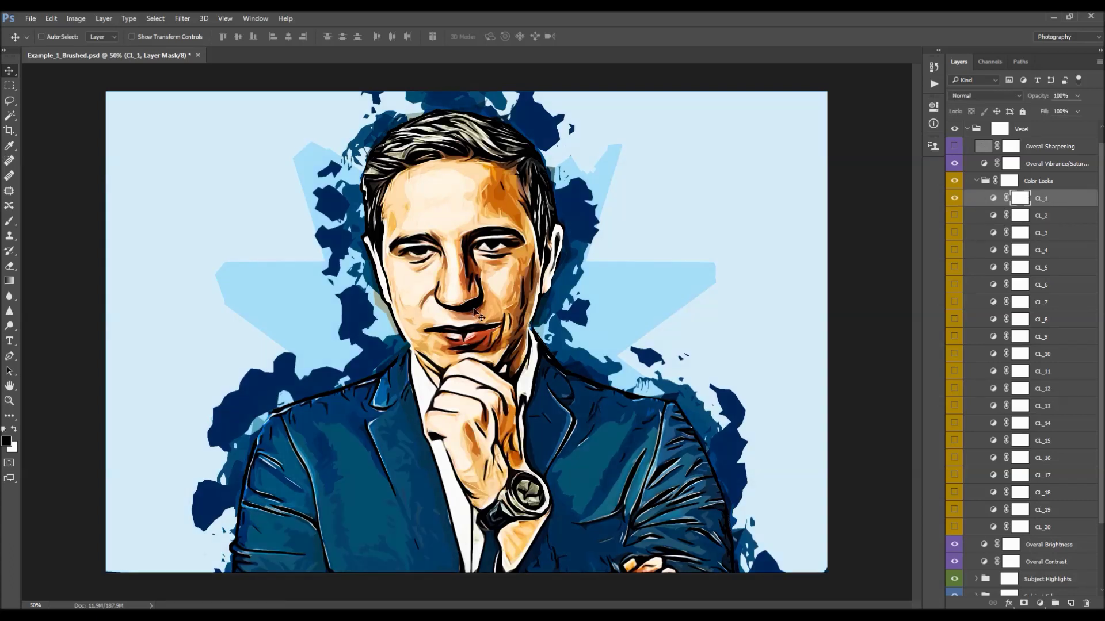
left_click_drag(1037, 101, 1012, 100)
Step: Try adding the CL_8 color look on top of CL_1 at a reduced opacity
left_click(953, 319)
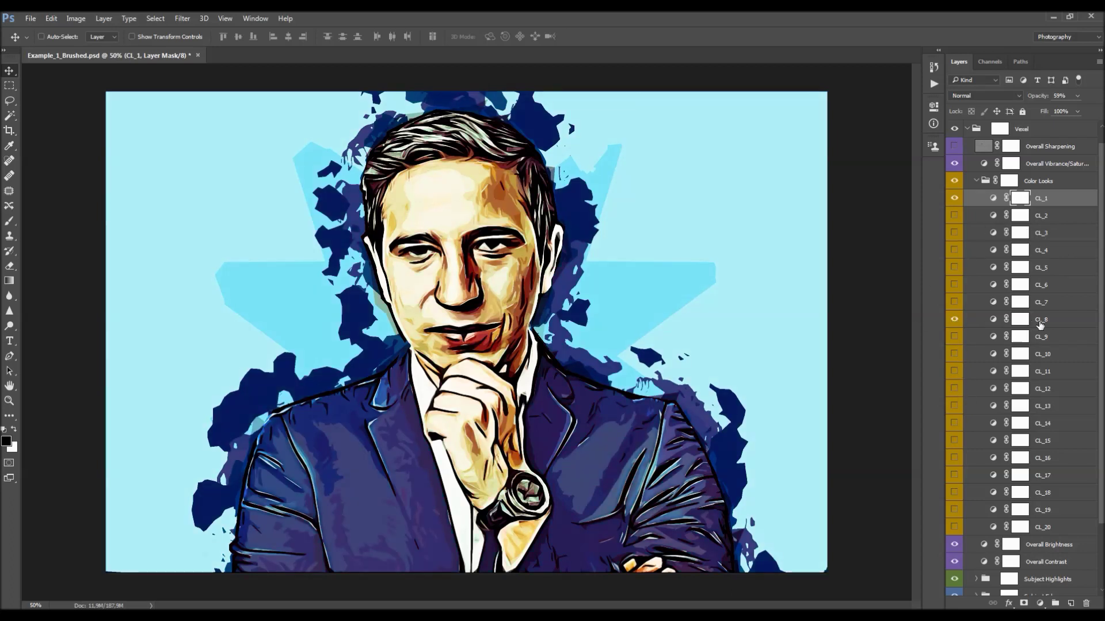
left_click(1040, 324)
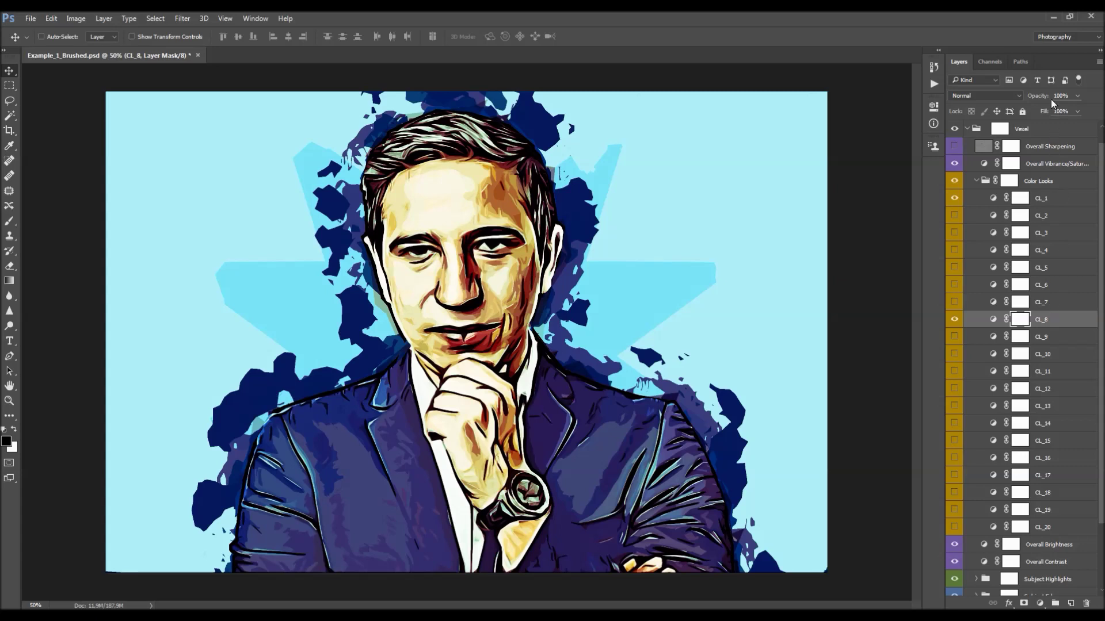
left_click_drag(1051, 101, 1026, 98)
Step: Show the CL_10 color look, lower its opacity slightly and compare the artwork with and without it
left_click(1052, 356)
left_click(954, 354)
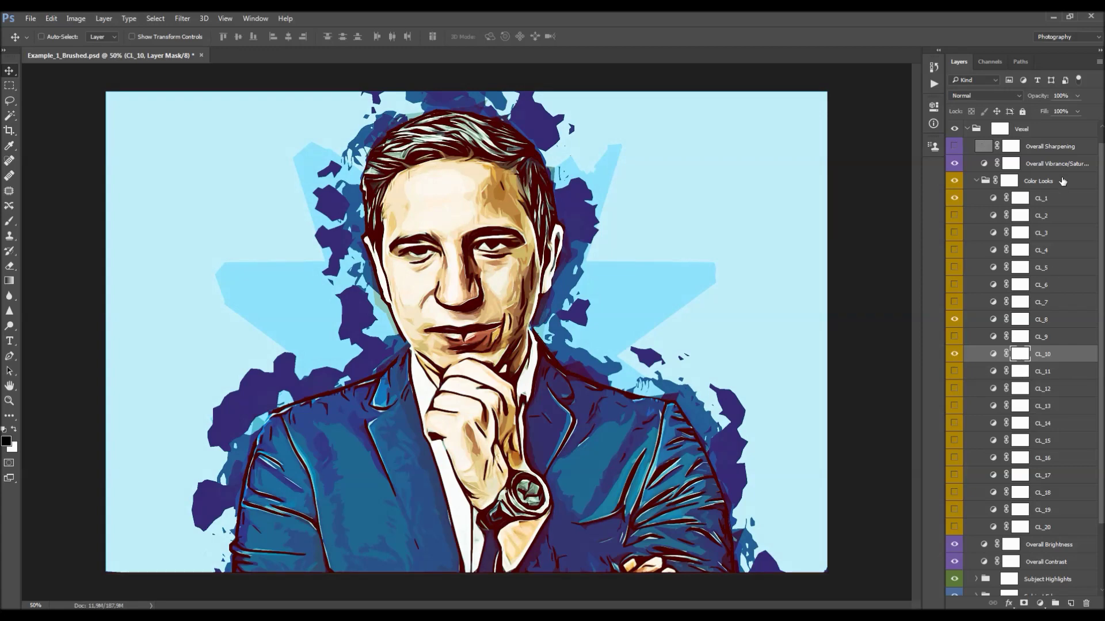
left_click_drag(1041, 98, 1029, 99)
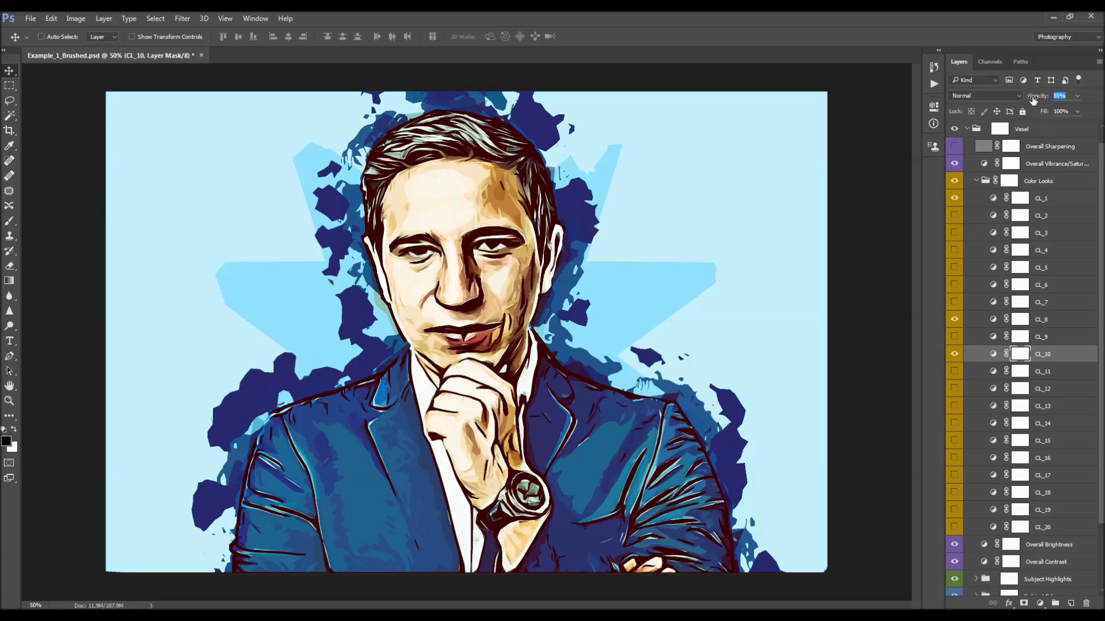
left_click(954, 354)
left_click(954, 353)
Step: Hide the CL_8 color look, show CL_9 instead at a reduced opacity and compare its effect
left_click(955, 320)
left_click(954, 320)
left_click(954, 338)
left_click(1039, 341)
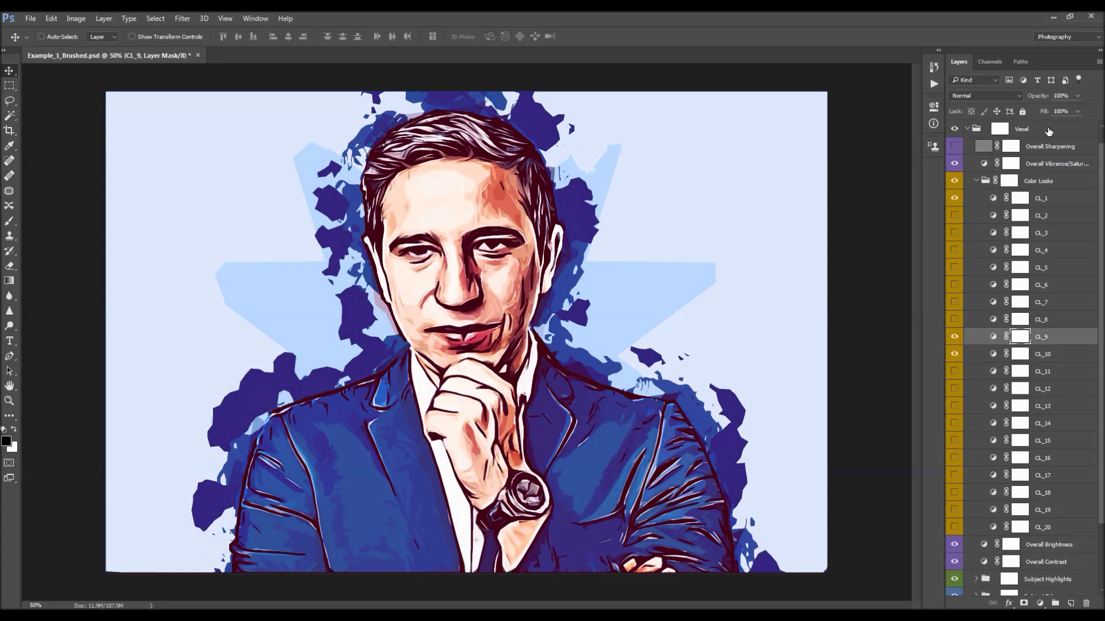
left_click_drag(1027, 102, 1012, 102)
left_click(954, 337)
left_click(955, 337)
left_click(955, 337)
left_click(955, 337)
Step: Collapse the Color Looks group and compare the artwork with the whole group hidden and shown
scroll(1031, 195, "up", 1)
left_click(1036, 198)
left_click(976, 198)
left_click(955, 198)
left_click(954, 198)
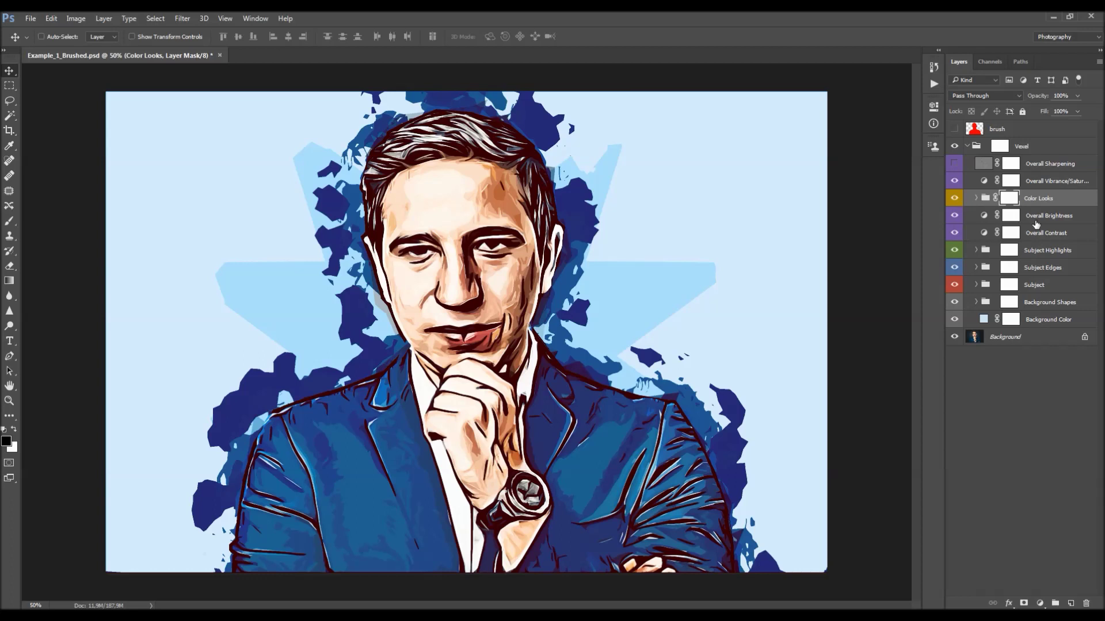
Step: Open the Overall Vibrance/Saturation adjustment and fine-tune its saturation
left_click(1046, 182)
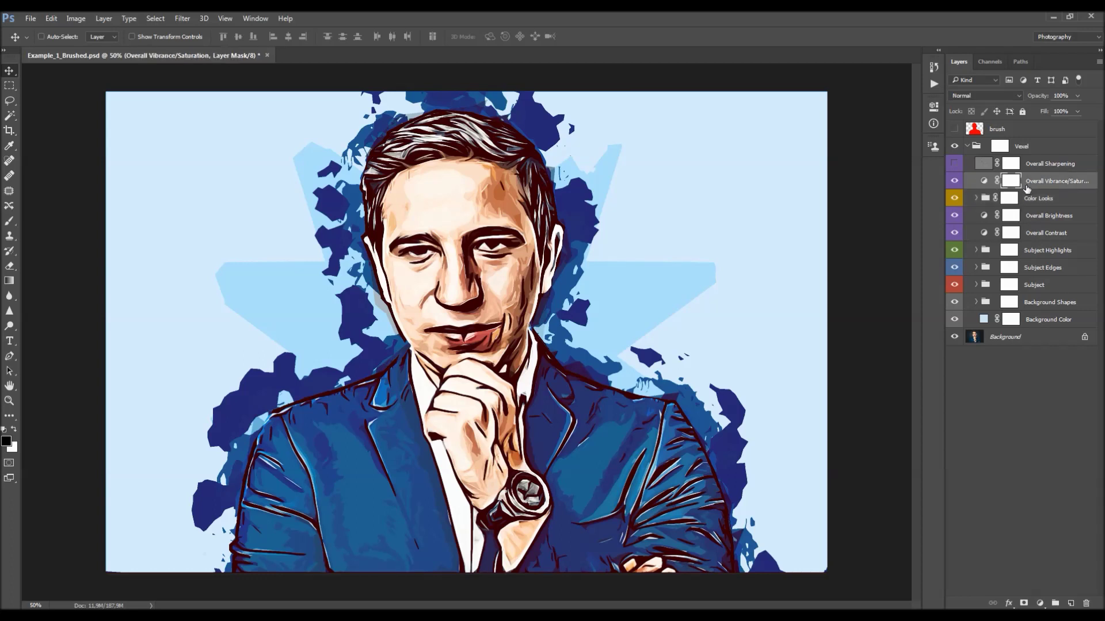
double_click(983, 181)
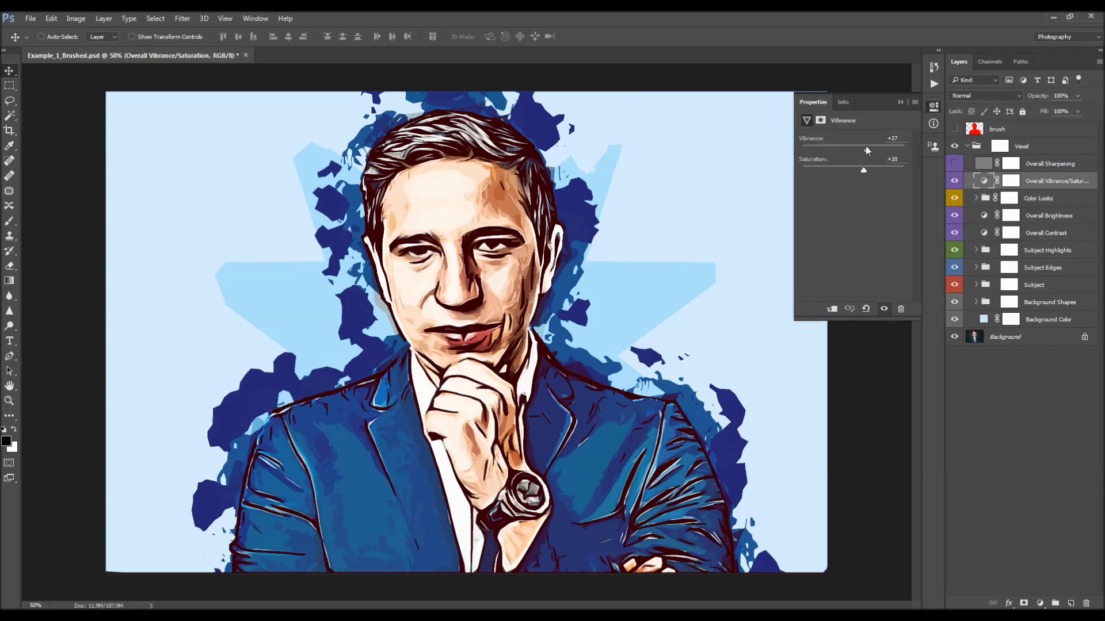
left_click_drag(861, 168, 833, 168)
left_click_drag(865, 169, 864, 170)
Step: Select the Overall Sharpening layer and make it visible
left_click(1051, 164)
left_click(901, 103)
left_click(953, 165)
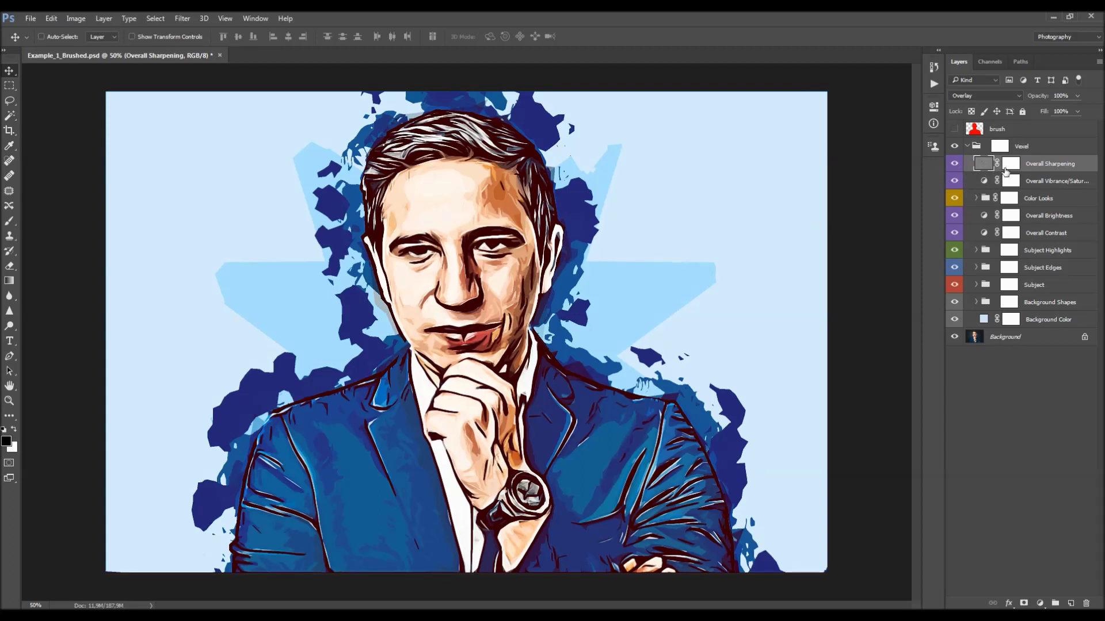
Step: Shift the Overall Sharpening layer around the canvas to examine its embossed lines and delete the layer
left_click_drag(538, 270, 739, 268)
left_click_drag(730, 173, 699, 171)
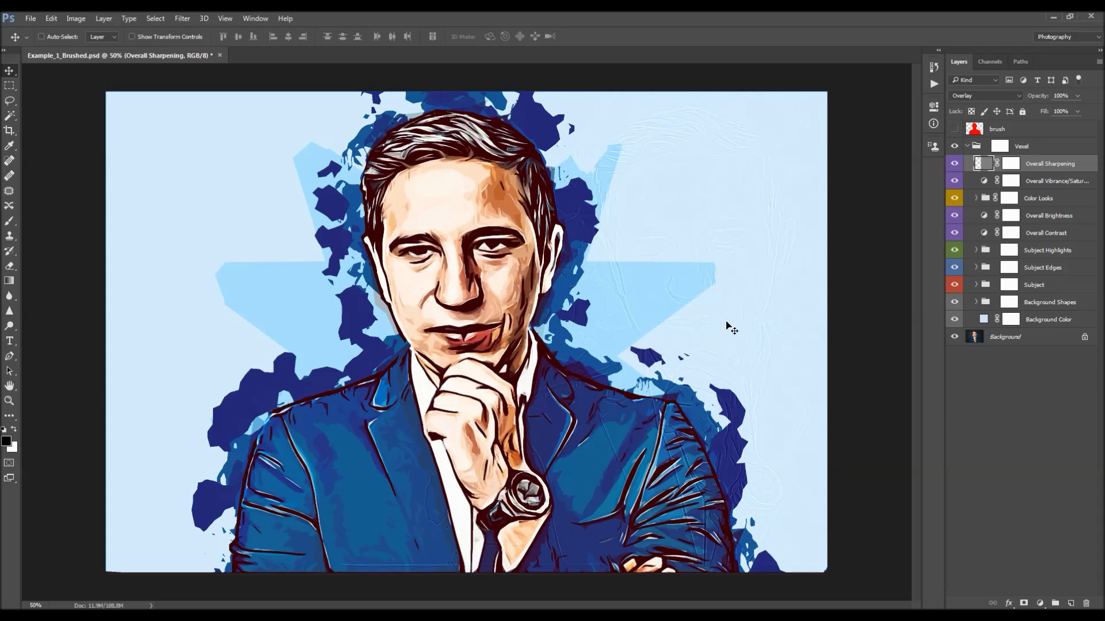
left_click_drag(721, 326, 671, 293)
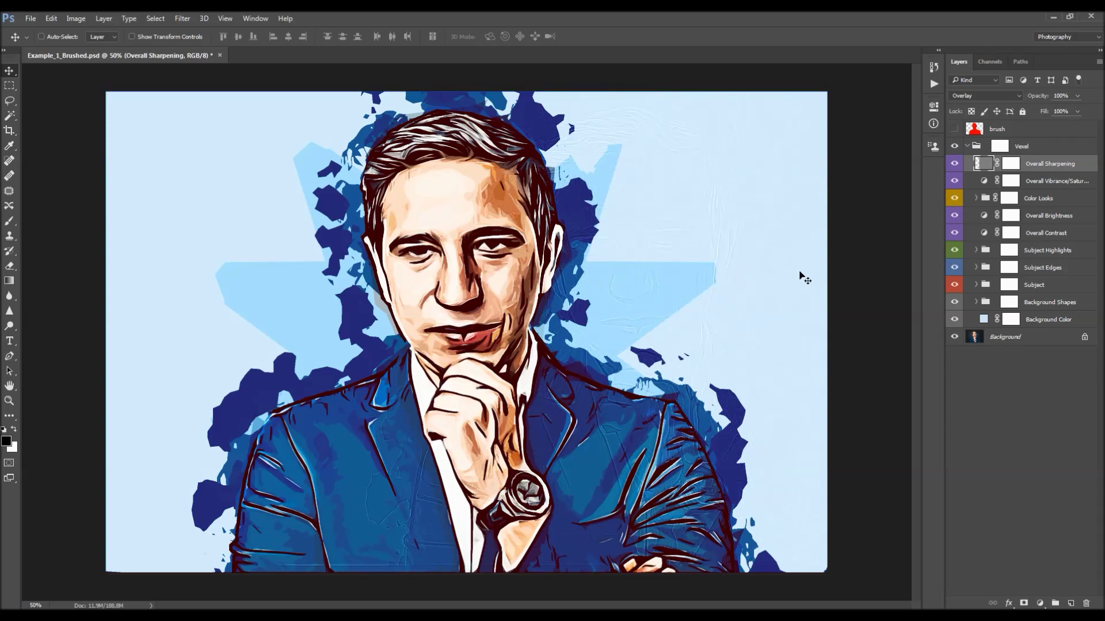
key("Delete")
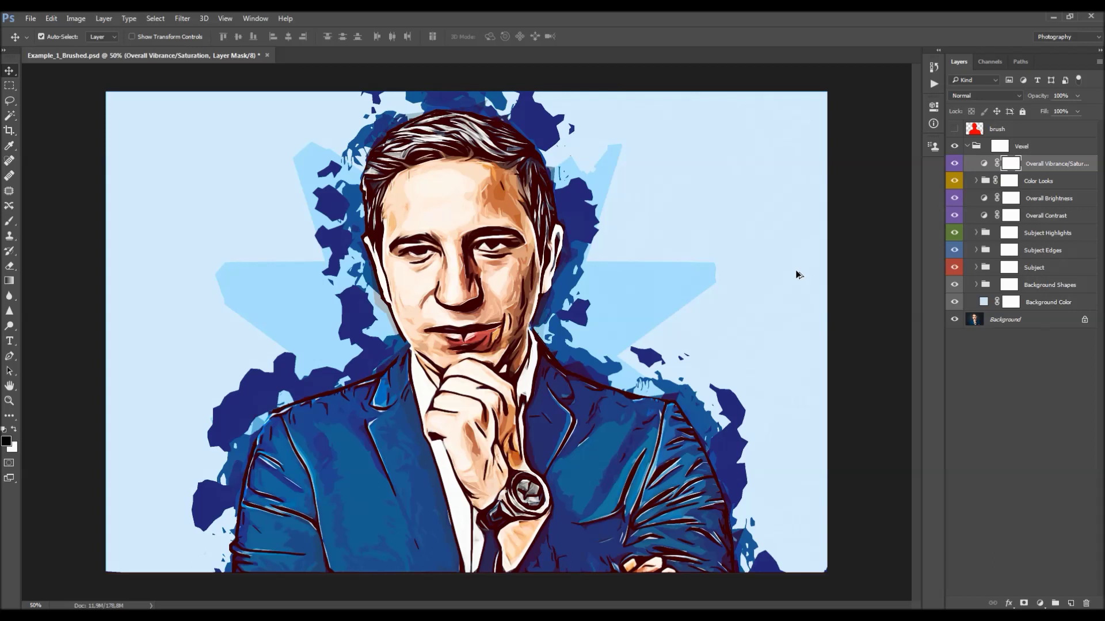
Step: Stamp all visible layers into a new layer above Overall Vibrance/Saturation and desaturate it
key("ctrl+alt+shift+e")
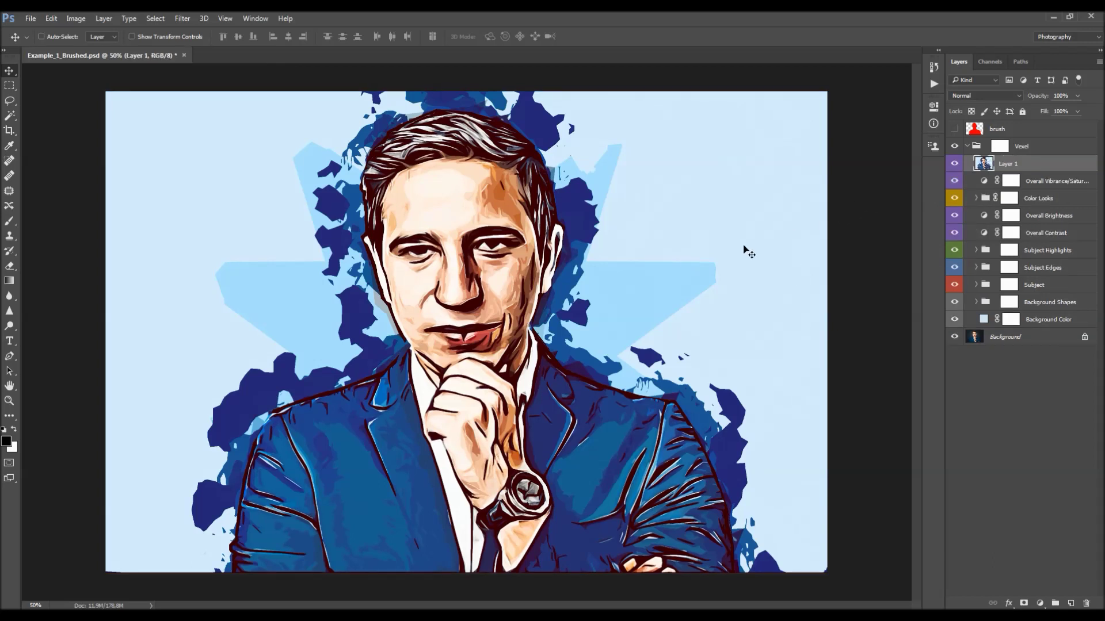
key("ctrl")
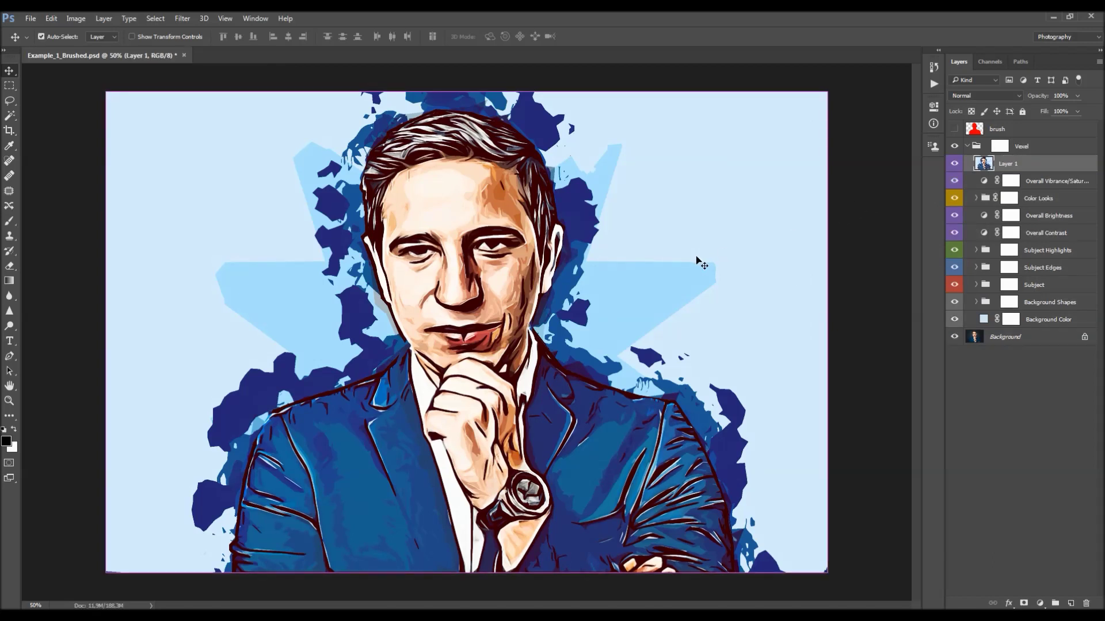
key("ctrl+shift+u")
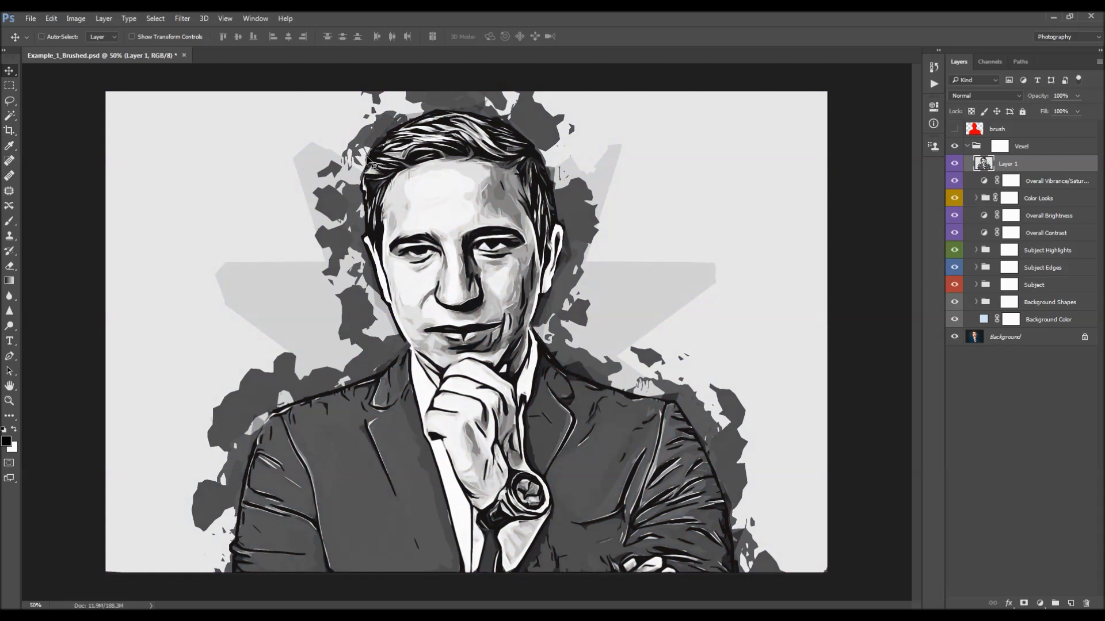
Step: Apply a High Pass filter with a 2-pixel radius to the desaturated stamped layer
left_click(182, 19)
mouse_move(314, 252)
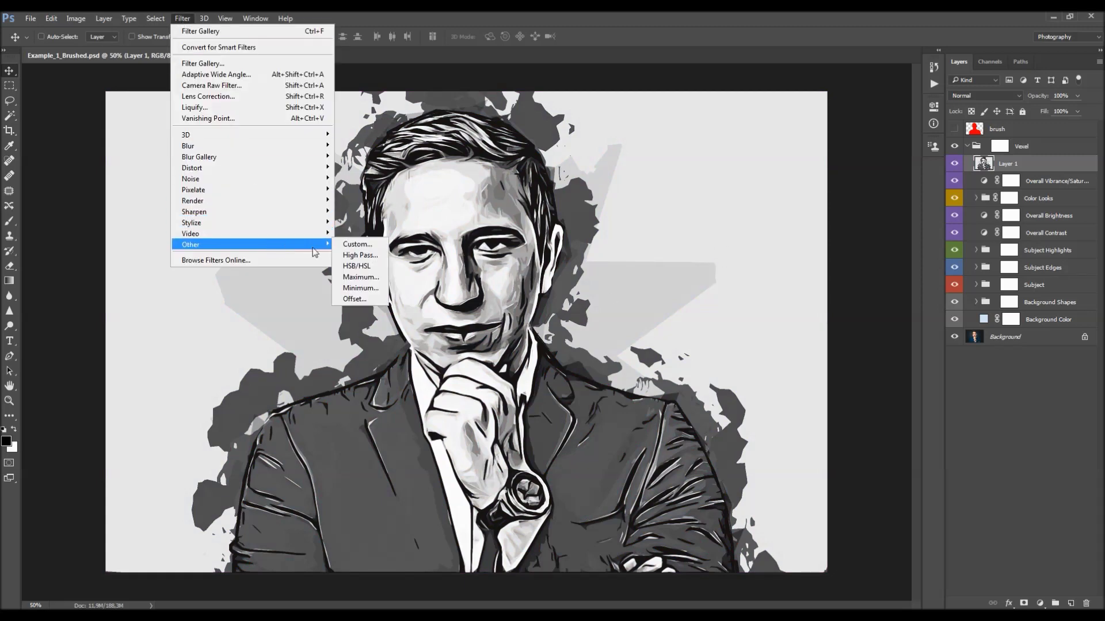
left_click(359, 255)
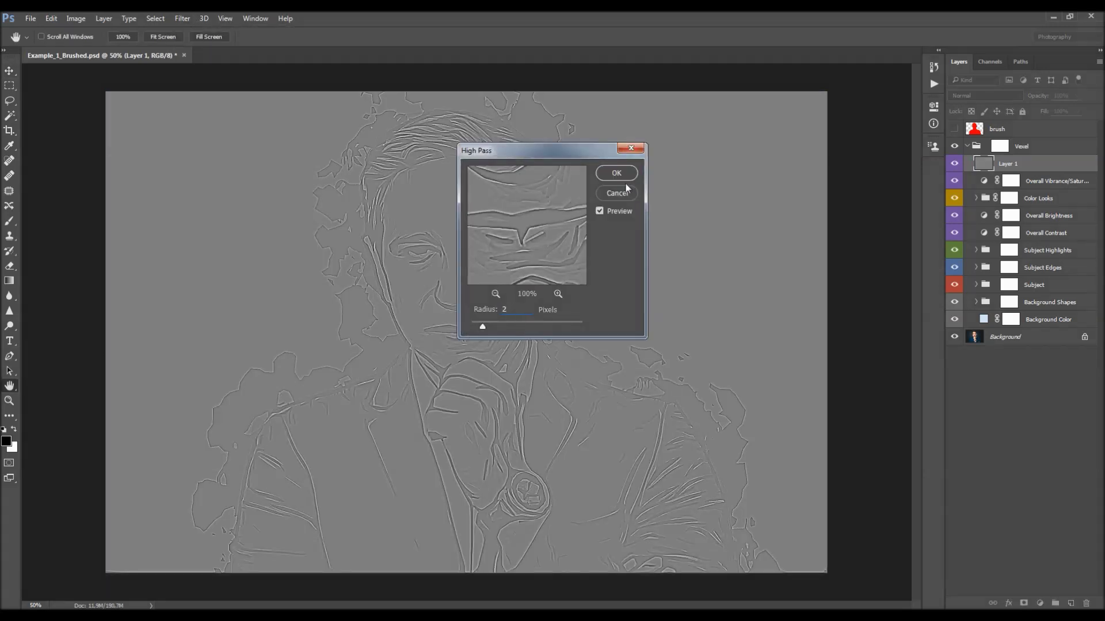
left_click(619, 174)
Step: Set the high-pass layer's blend mode to Overlay and check its opacity setting
left_click(981, 95)
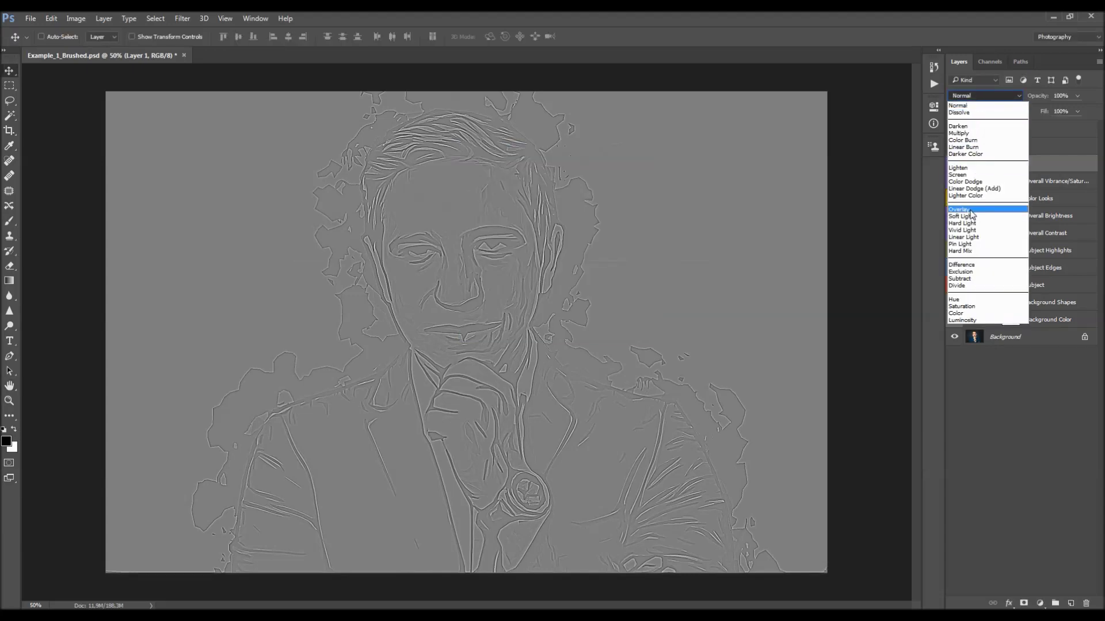
left_click(968, 209)
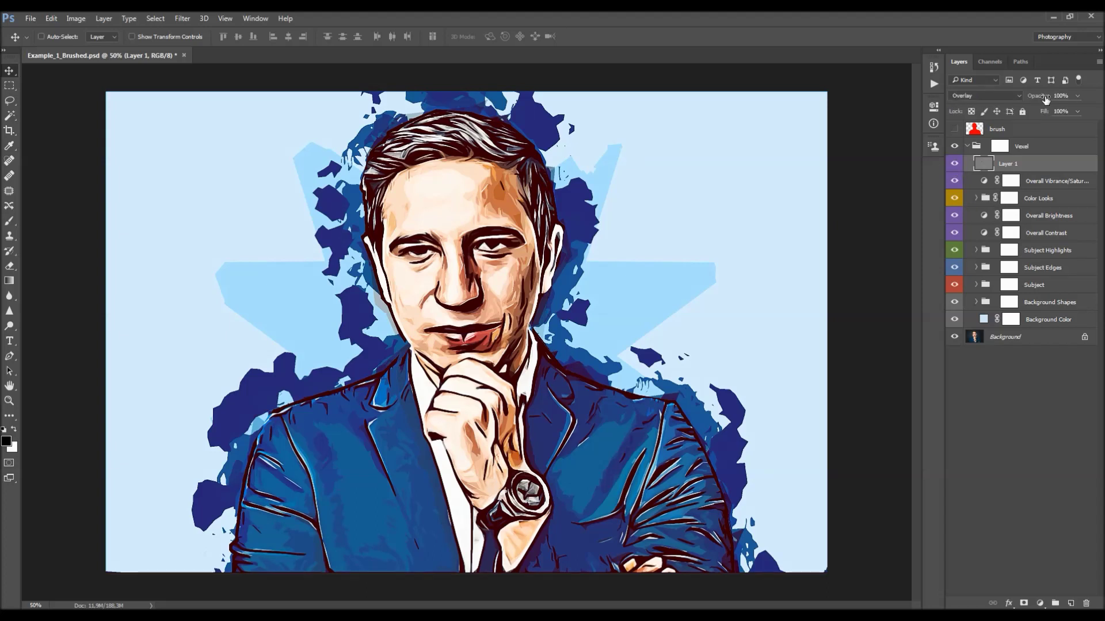
mouse_move(1044, 99)
left_mouse_down()
mouse_move(1003, 102)
mouse_move(1051, 103)
left_mouse_up()
Step: Place a duplicate of the Background photo above the collapsed Vexel group and hide it to compare the original with the artwork
left_click(967, 146)
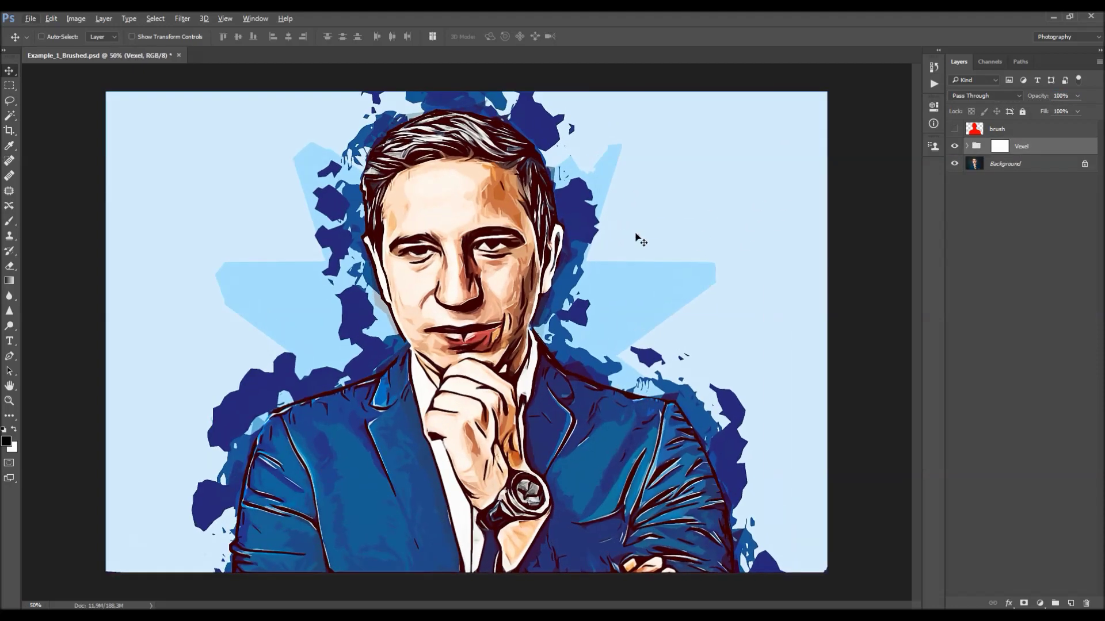
left_click(1042, 167)
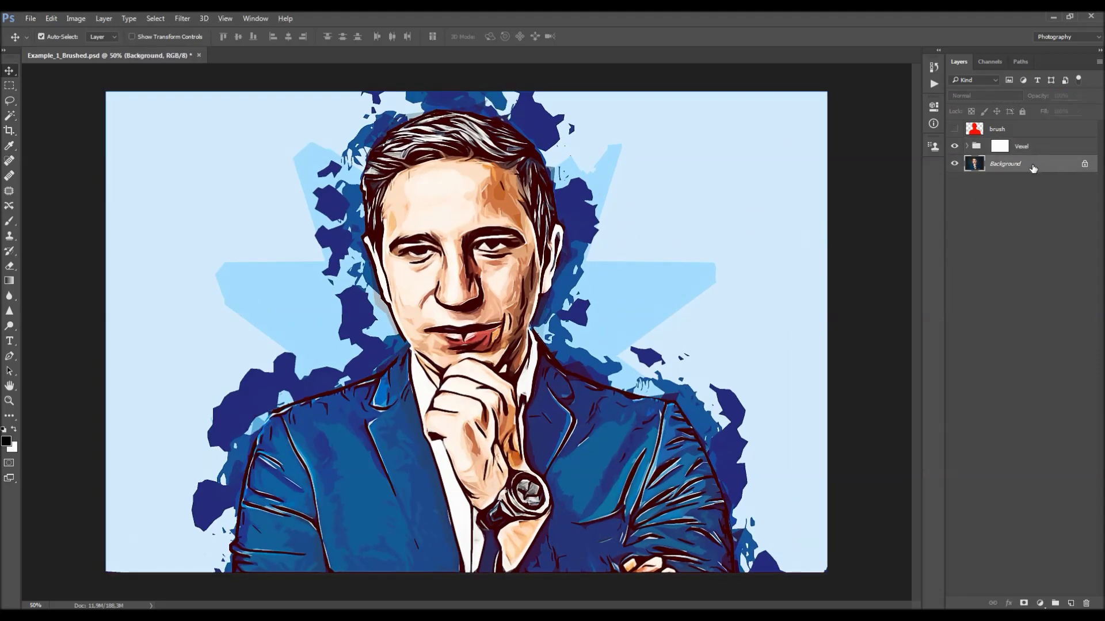
key("ctrl+j")
left_click_drag(1034, 165, 1041, 138)
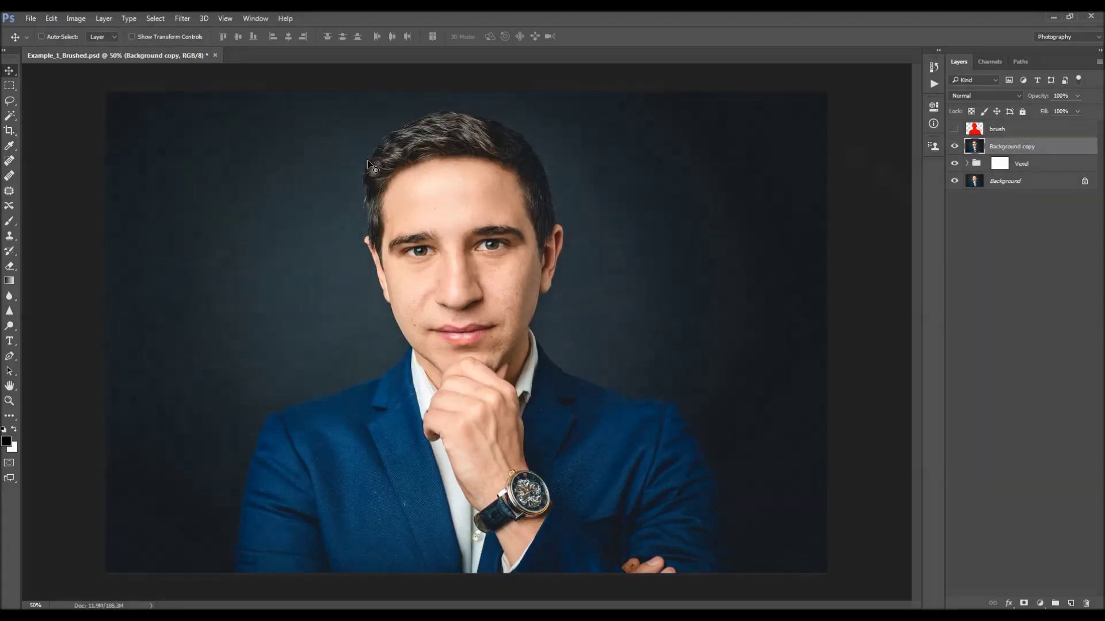
left_click(955, 147)
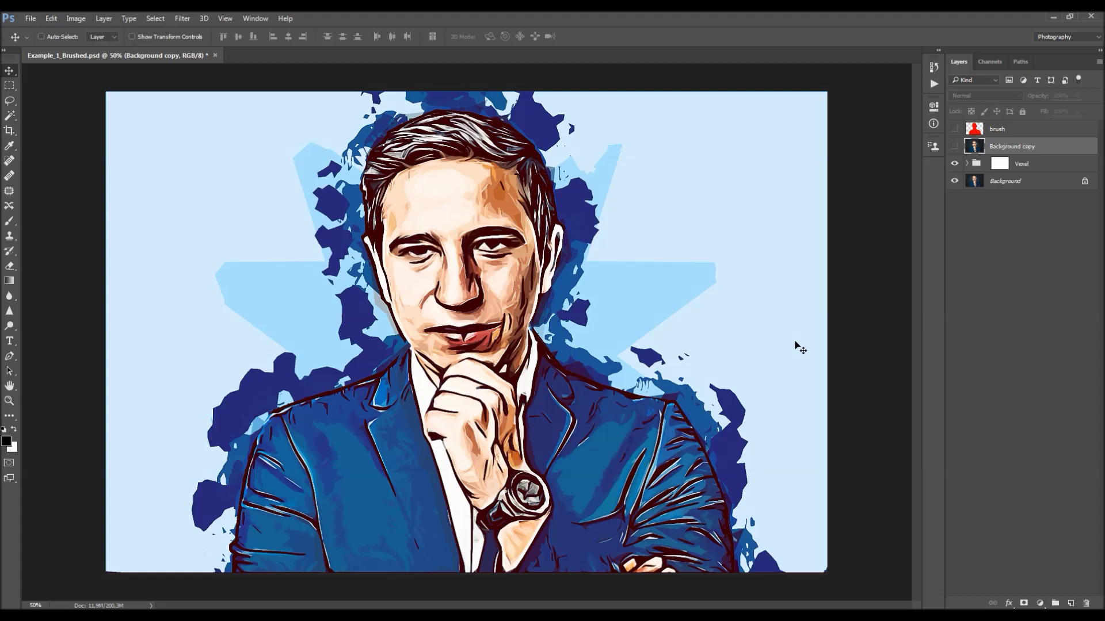